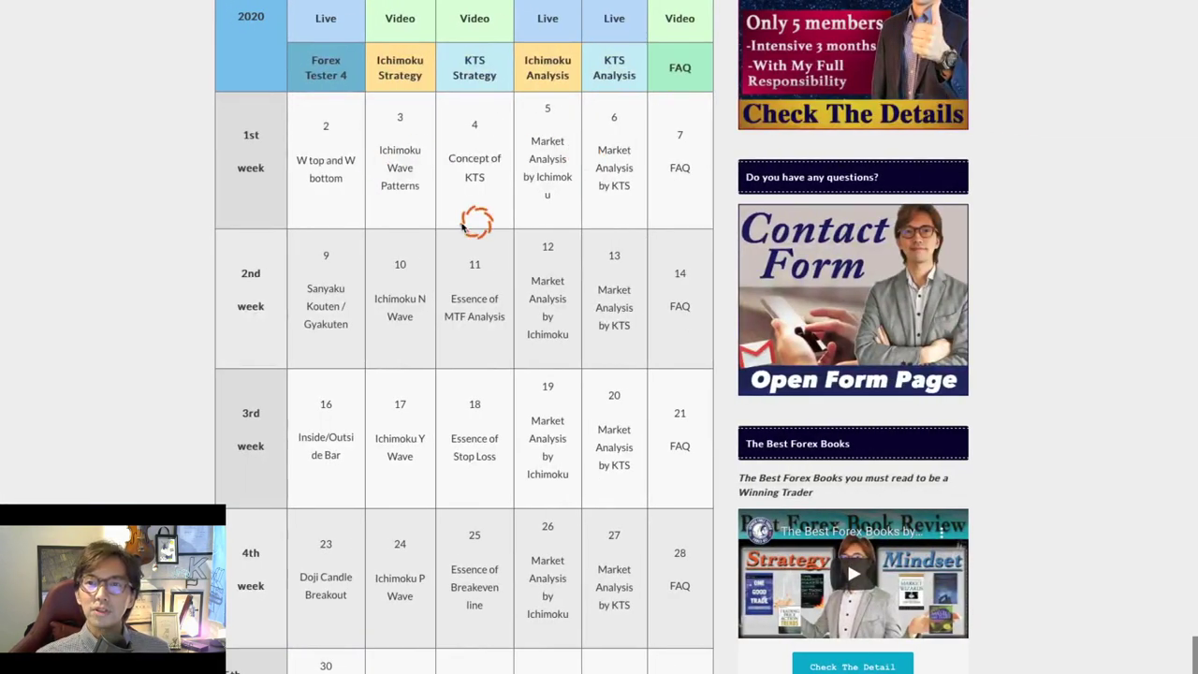
# View the website's homepage banner, return to the November 2020 schedule and highlight the 3 November Ichimoku Wave Patterns entry.
pyautogui.scroll(15, 462, 224)
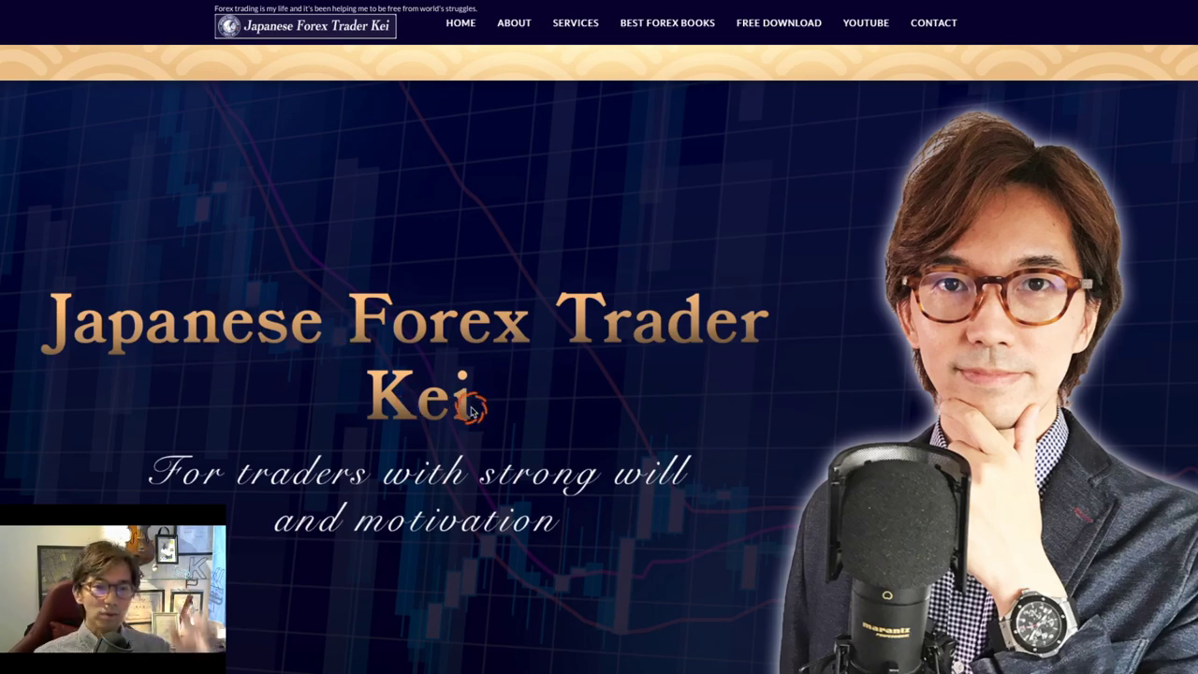
pyautogui.scroll(-3, 471, 411)
pyautogui.scroll(-15, 471, 411)
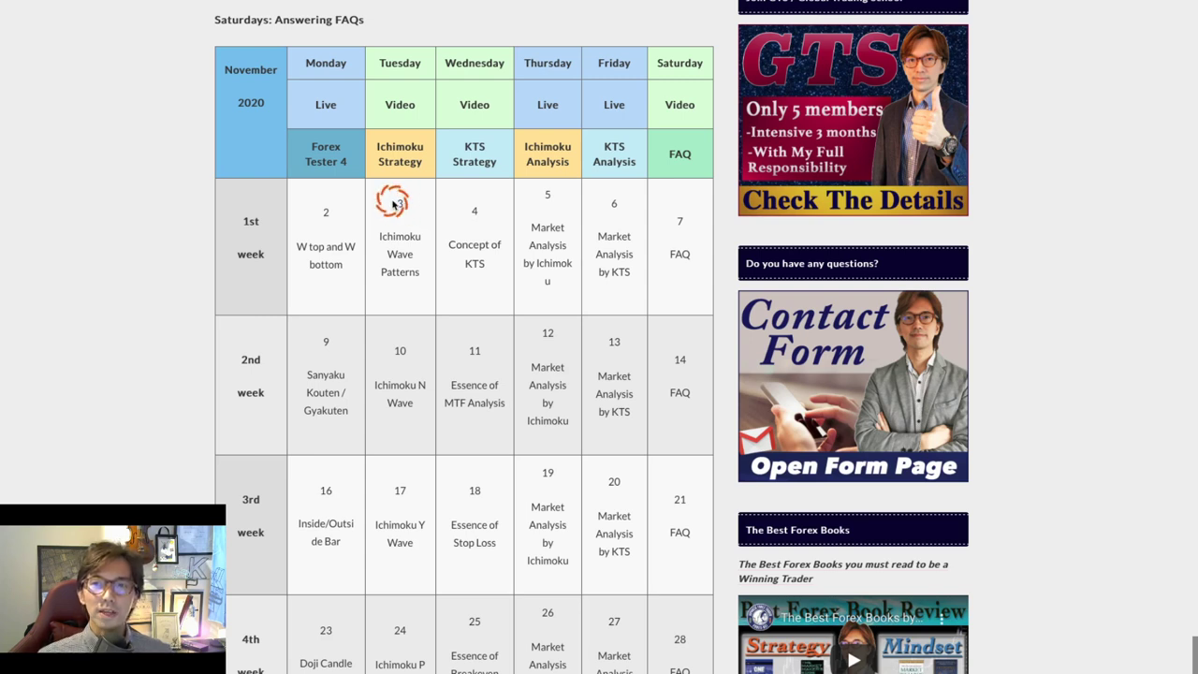
pyautogui.moveTo(395, 201); pyautogui.dragTo(429, 272)
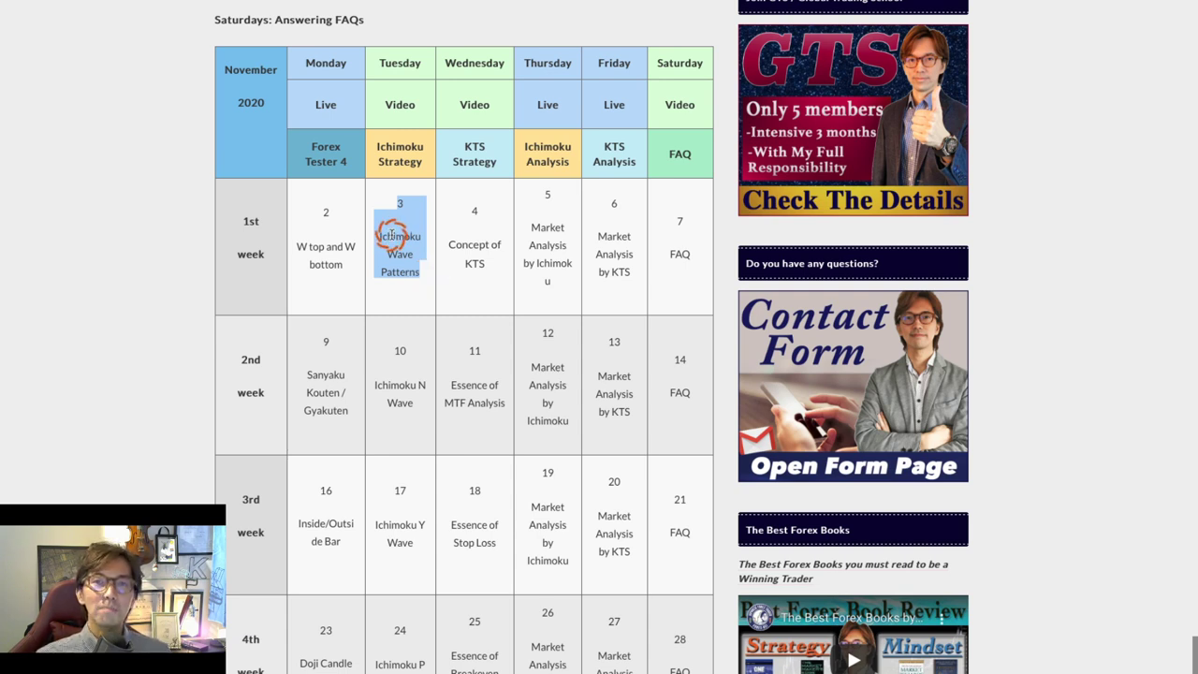
pyautogui.click(391, 236)
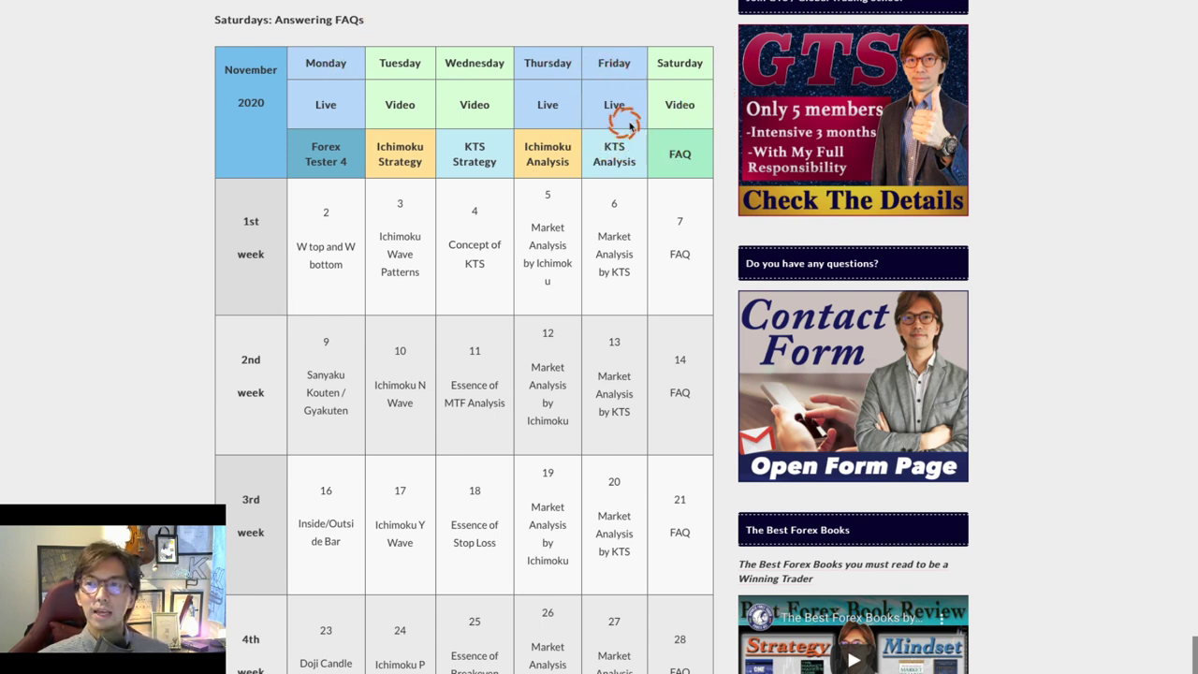
# Highlight the Ichimoku Weekly Forecast on Sundays note below the November 2020 schedule and return to the weekly entries.
pyautogui.scroll(-6, 506, 270)
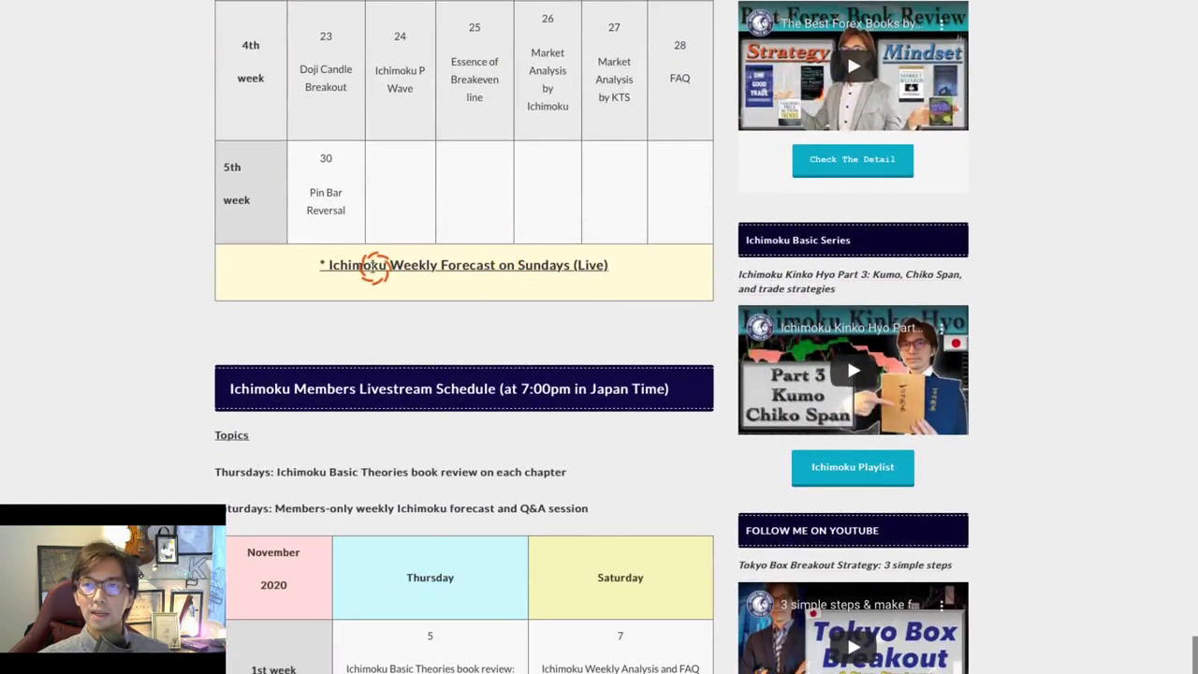
pyautogui.moveTo(365, 266); pyautogui.dragTo(577, 282)
pyautogui.click(577, 282)
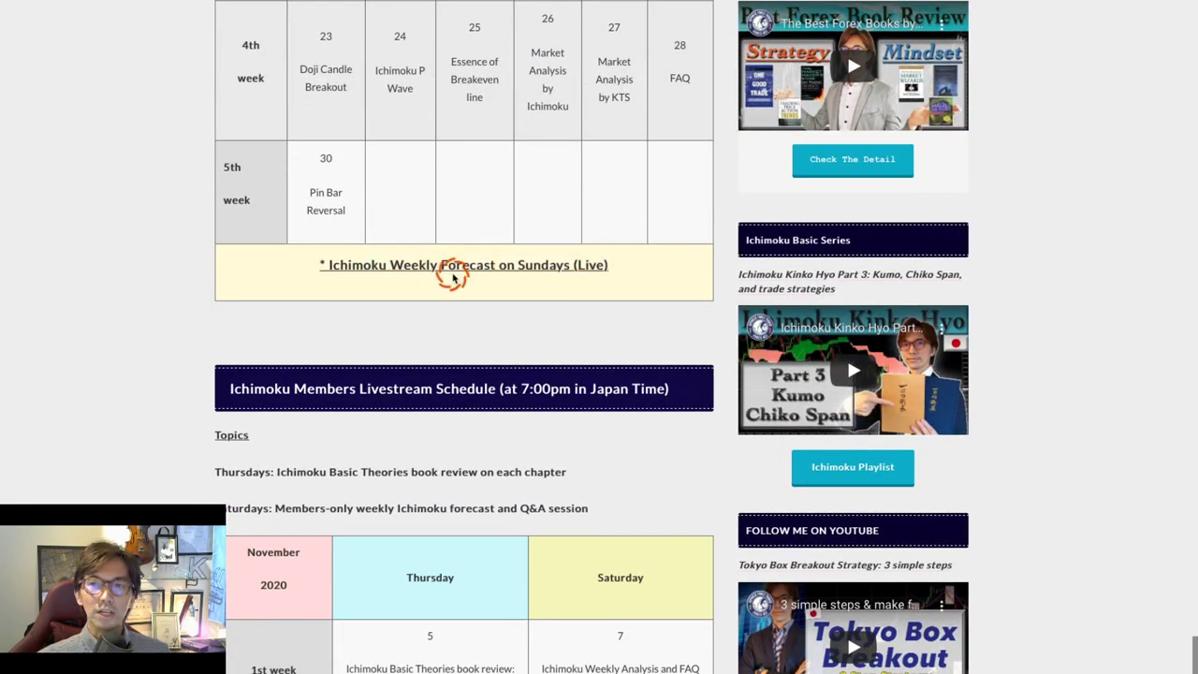
pyautogui.moveTo(365, 266); pyautogui.dragTo(386, 264)
pyautogui.scroll(5, 414, 264)
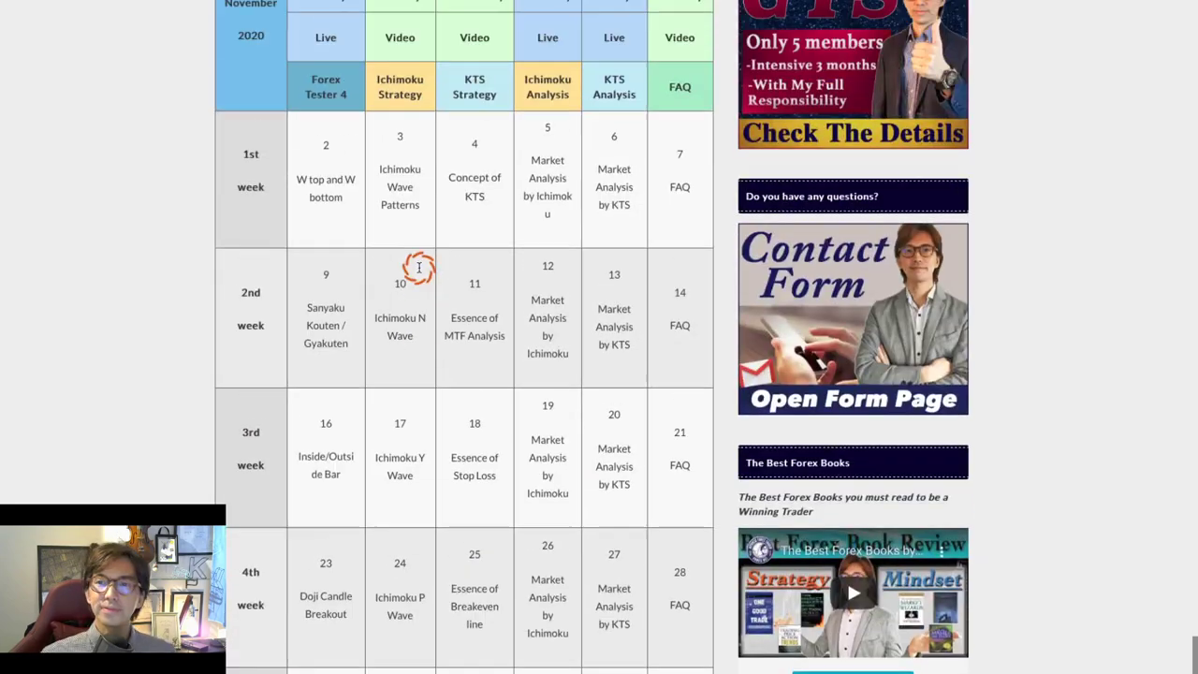
pyautogui.scroll(1, 473, 337)
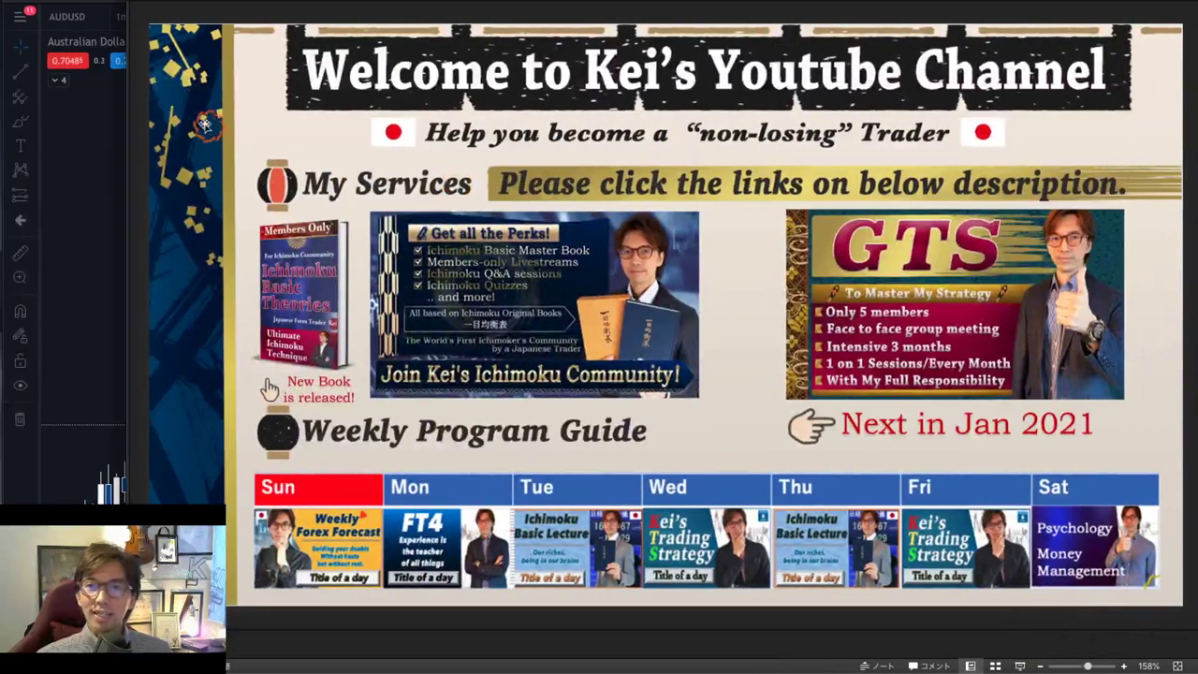
# Show the Disclaimer slide in the presentation and return to the welcome slide.
pyautogui.click(139, 86)
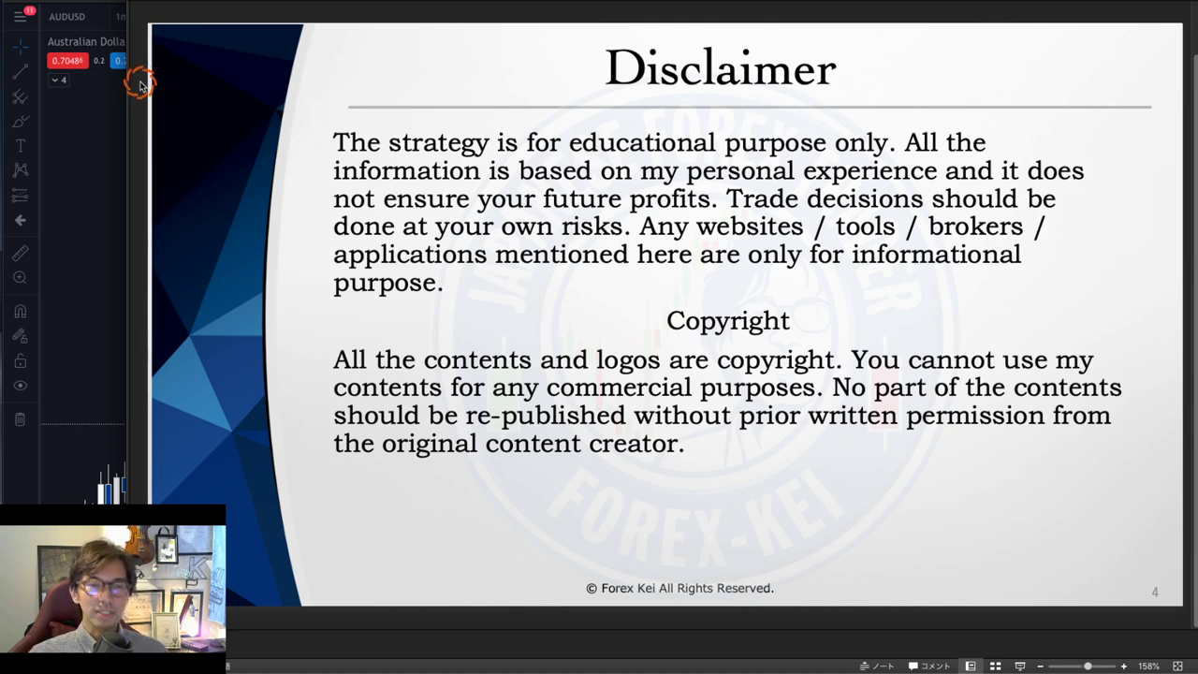
pyautogui.click(140, 85)
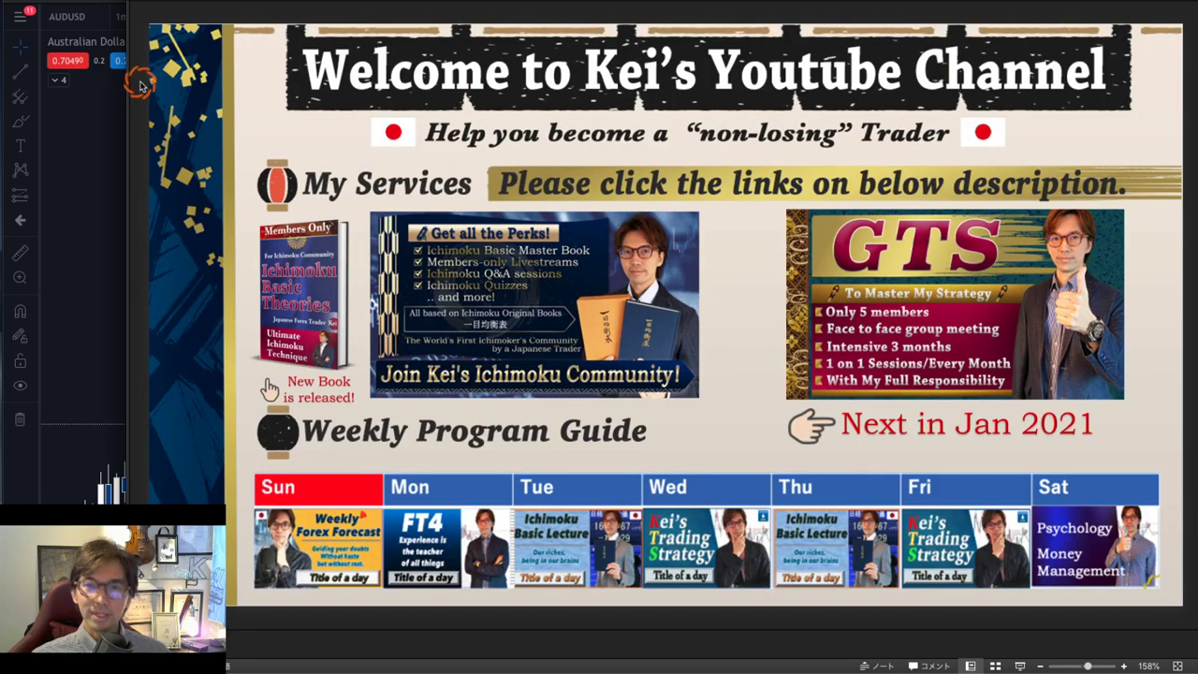
pyautogui.click(109, 146)
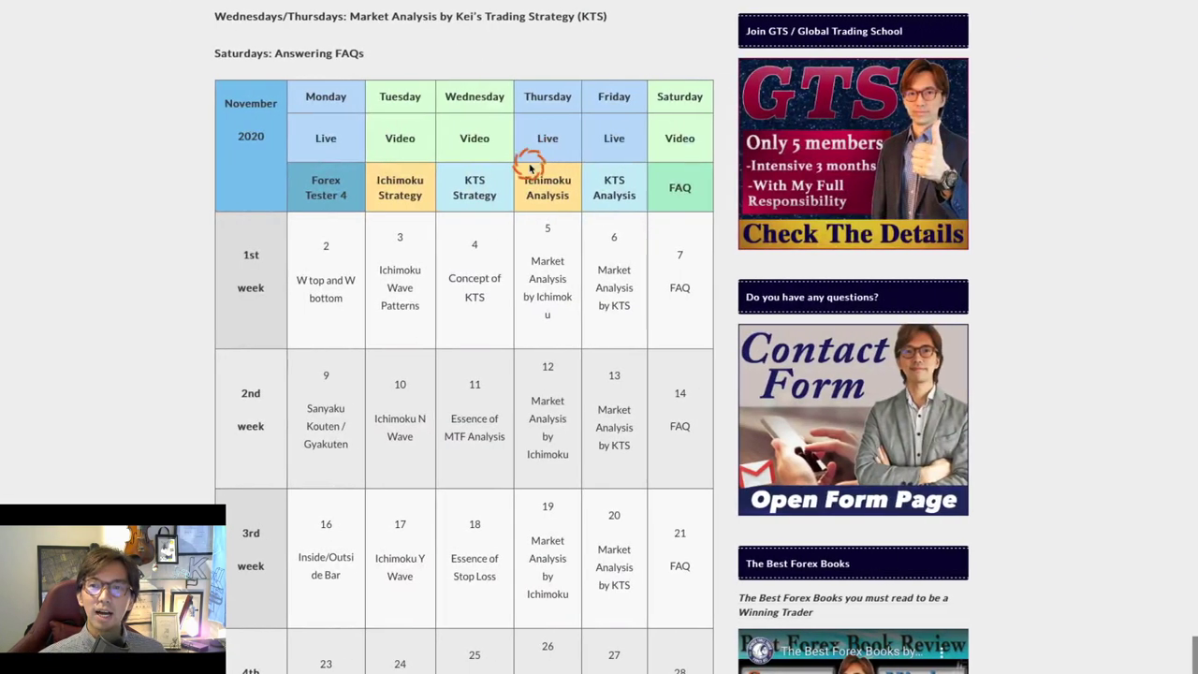
# Highlight the Tuesday Ichimoku N Wave, Y Wave and P Wave entries for 10, 17 and 24 November in the schedule.
pyautogui.scroll(-1, 406, 317)
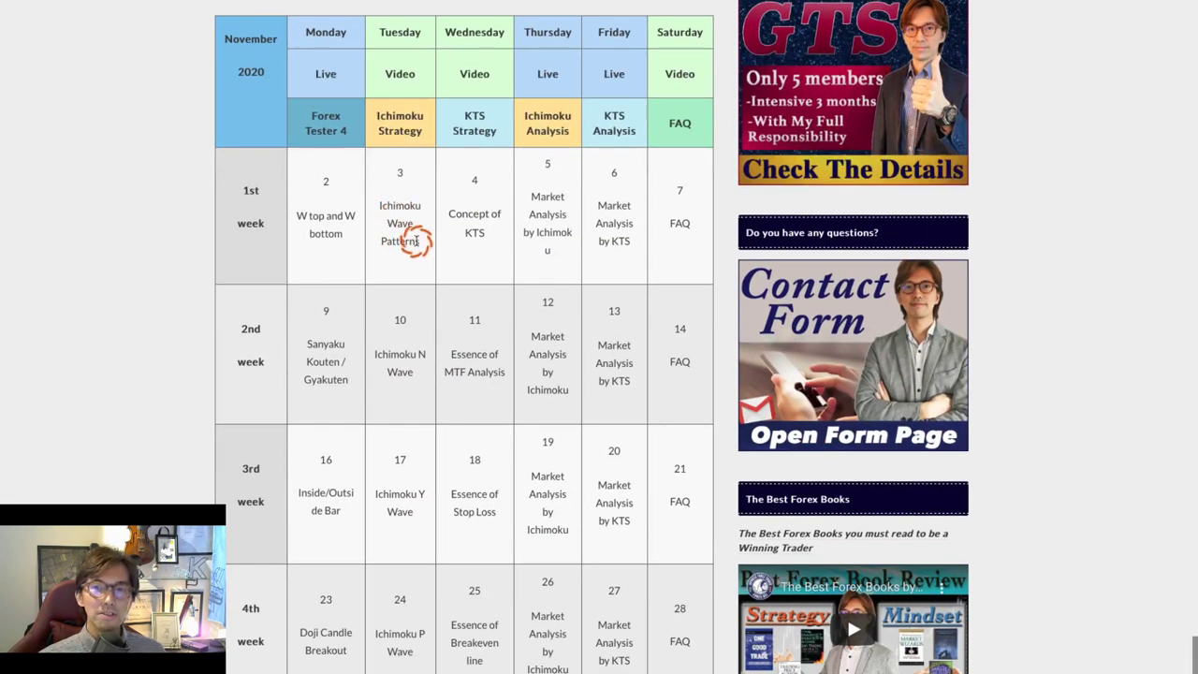
pyautogui.scroll(-1, 411, 240)
pyautogui.moveTo(412, 234); pyautogui.dragTo(415, 285)
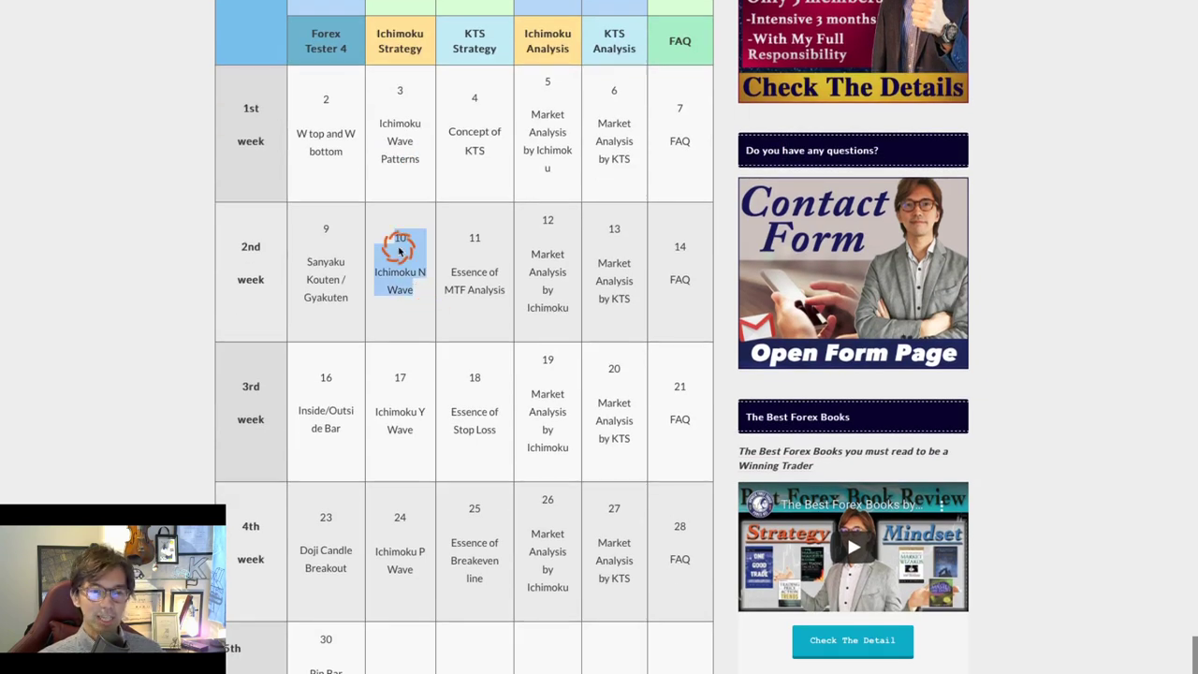
pyautogui.click(410, 263)
pyautogui.moveTo(393, 374); pyautogui.dragTo(409, 409)
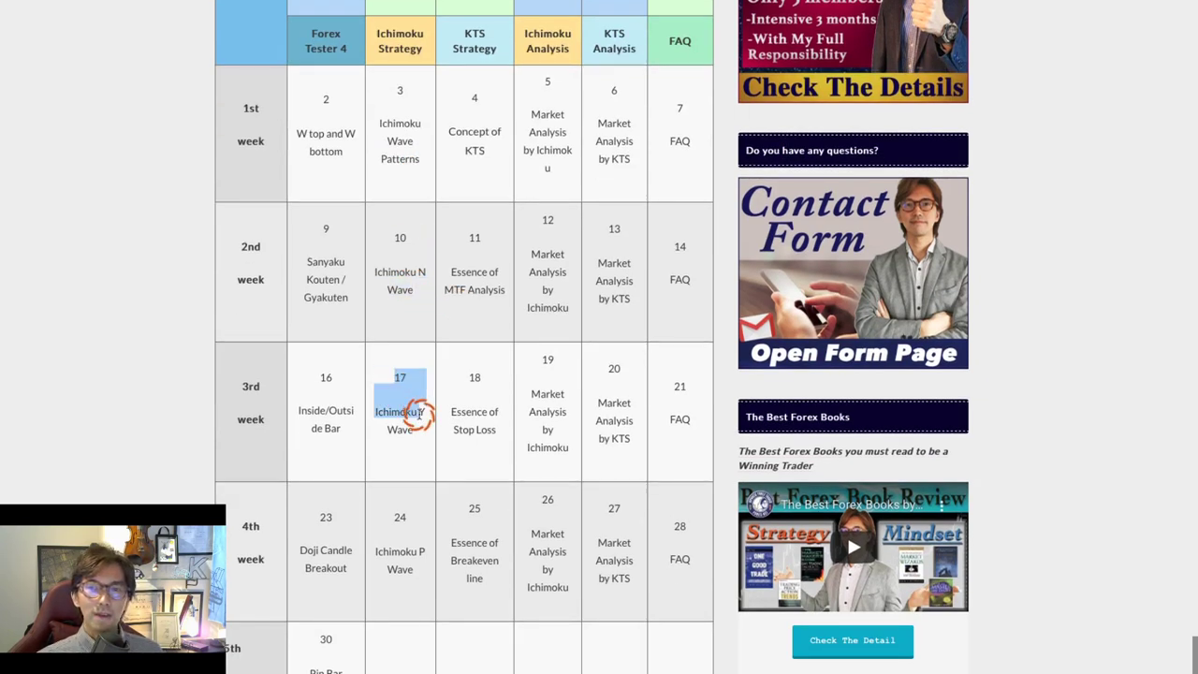
pyautogui.click(415, 414)
pyautogui.moveTo(393, 522); pyautogui.dragTo(436, 583)
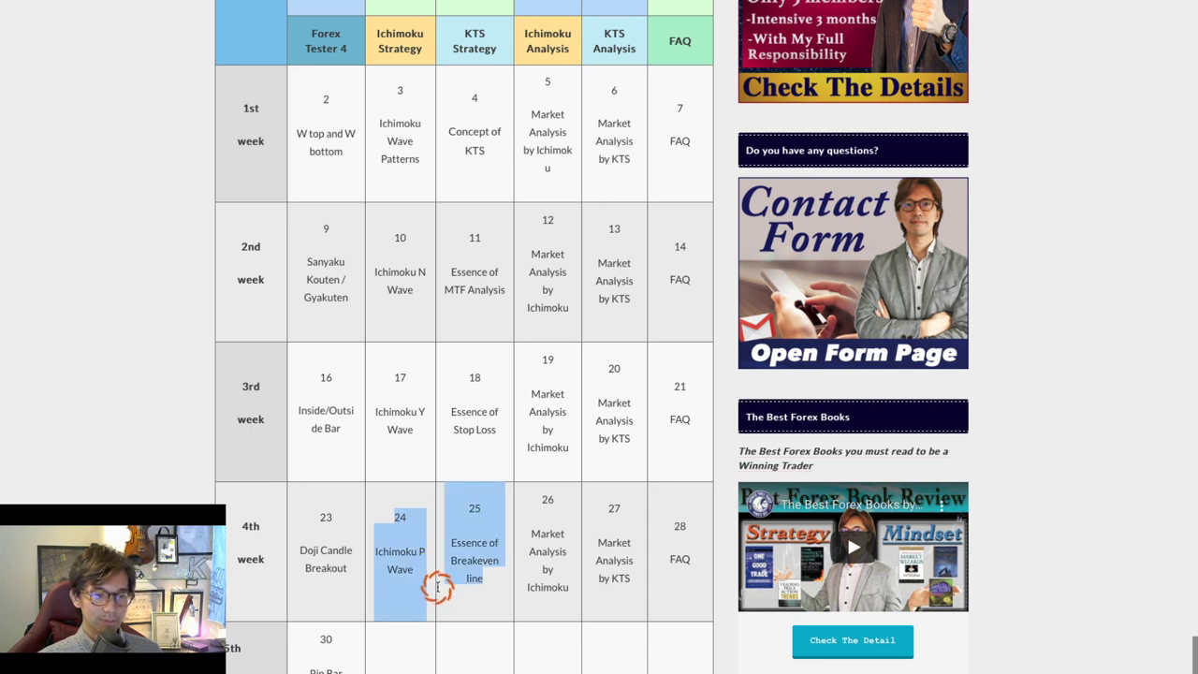
pyautogui.click(415, 554)
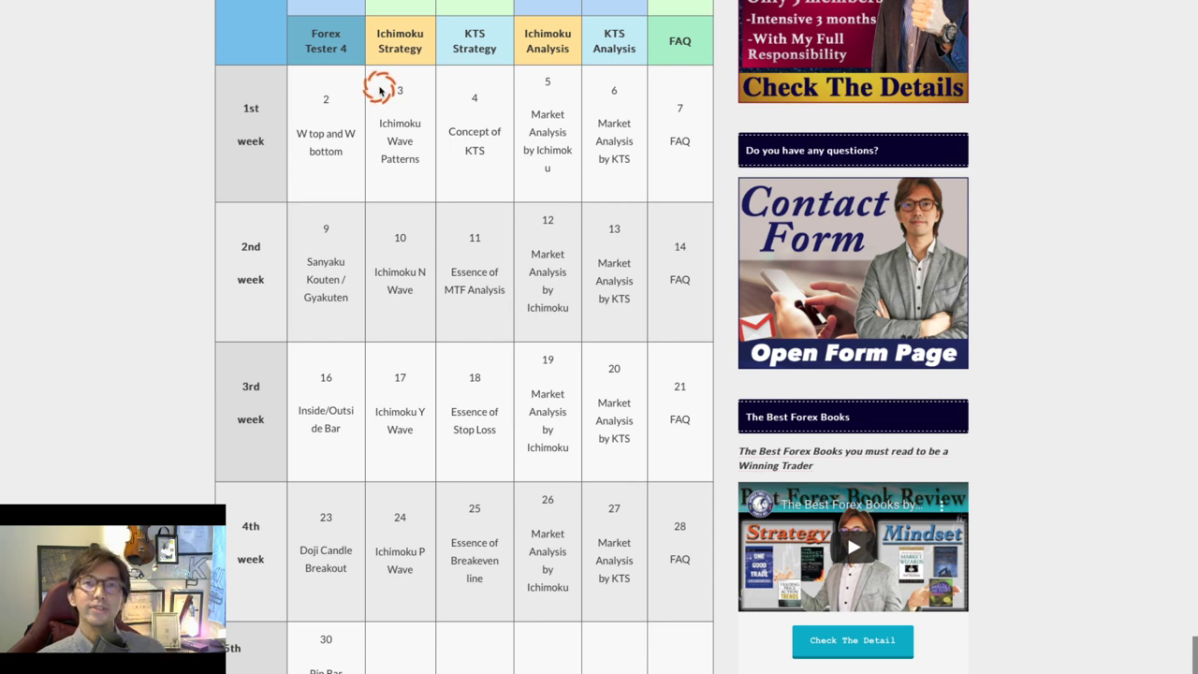
# Review the Tuesday column again, highlighting the Ichimoku N Wave, P Wave and Wave Patterns entries in the schedule.
pyautogui.scroll(1, 426, 197)
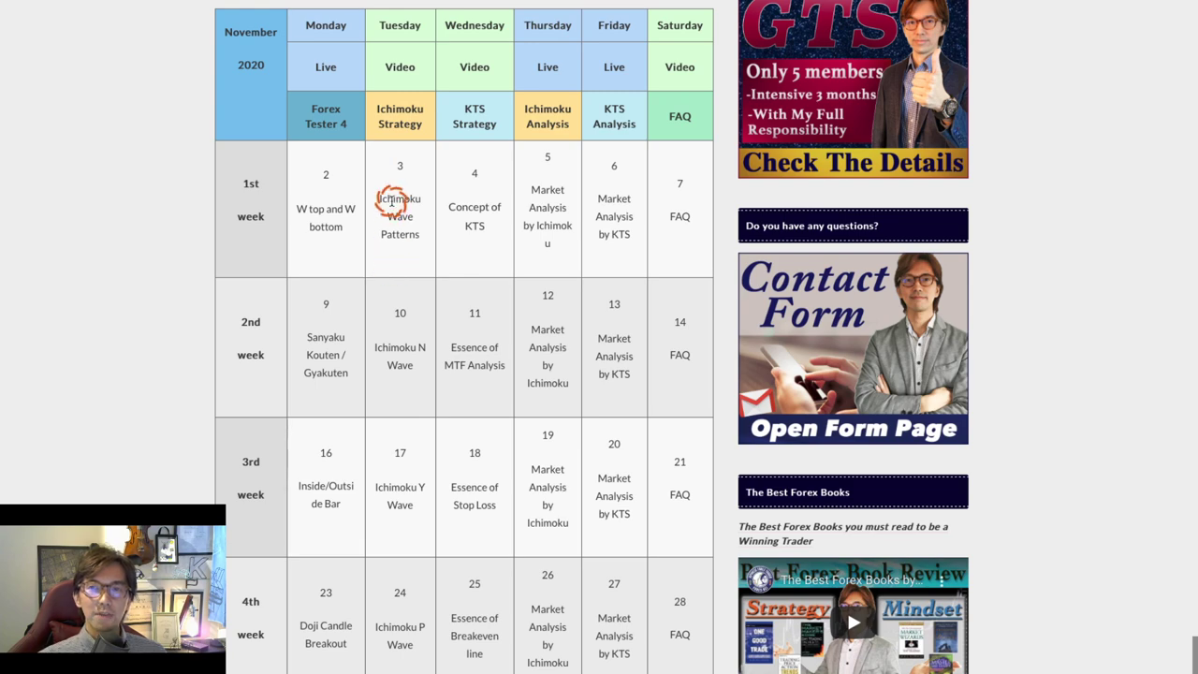
pyautogui.scroll(-1, 420, 345)
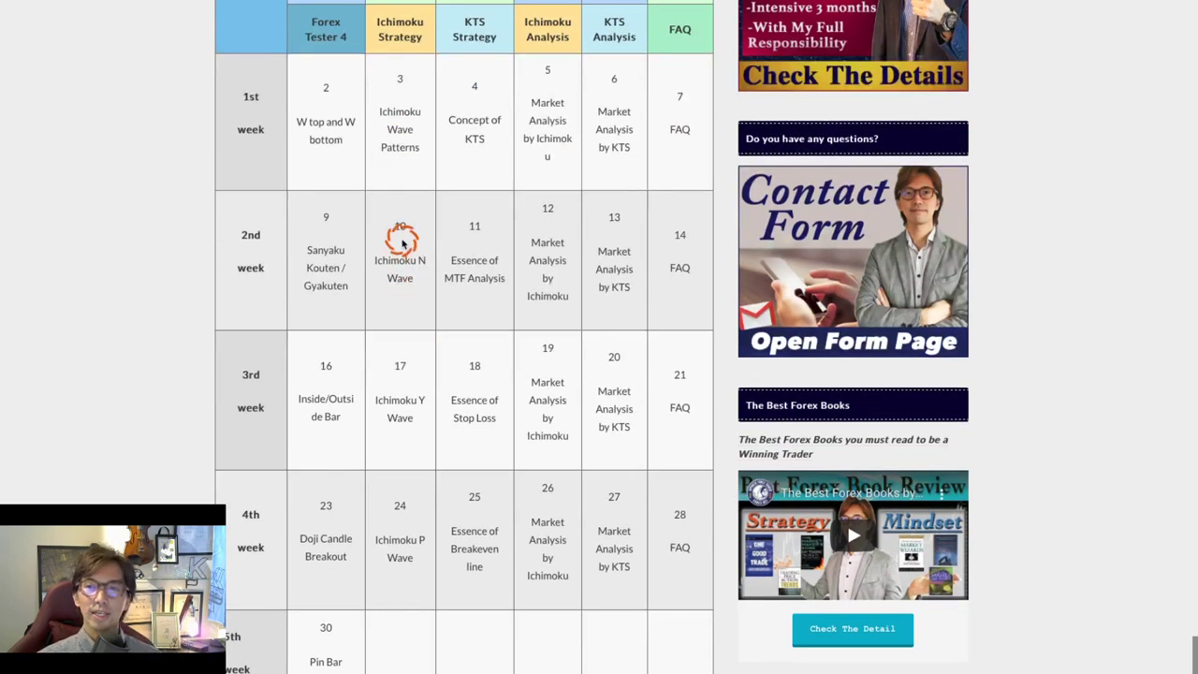
pyautogui.moveTo(404, 228); pyautogui.dragTo(418, 267)
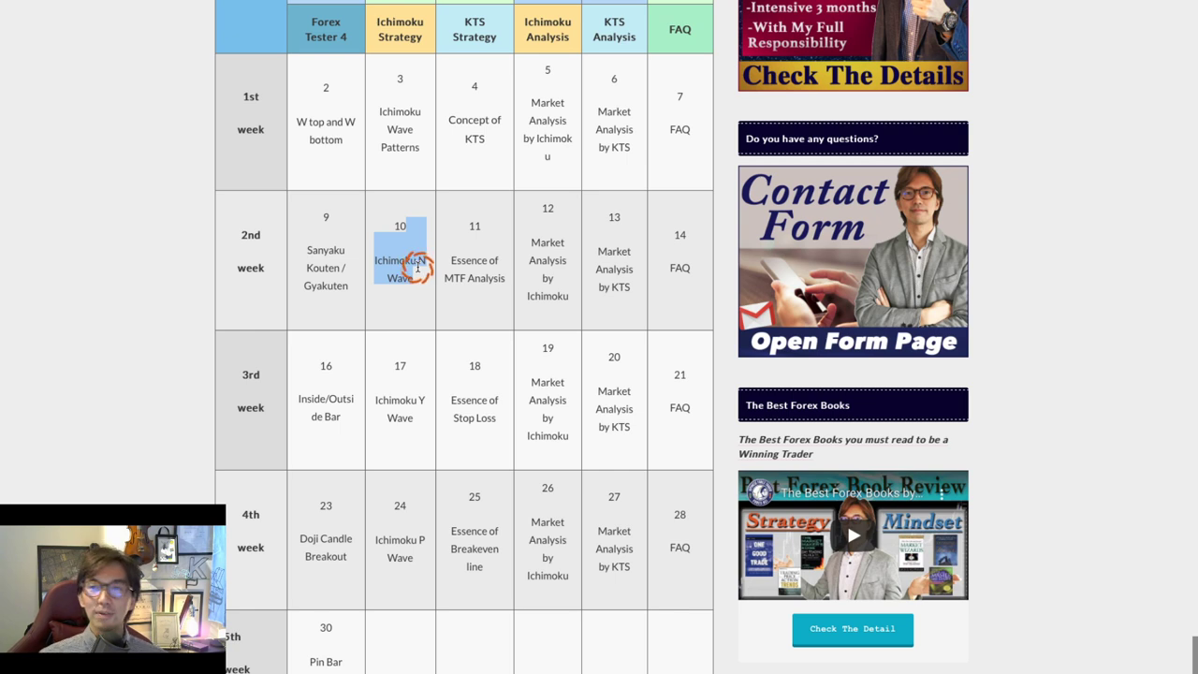
pyautogui.click(415, 404)
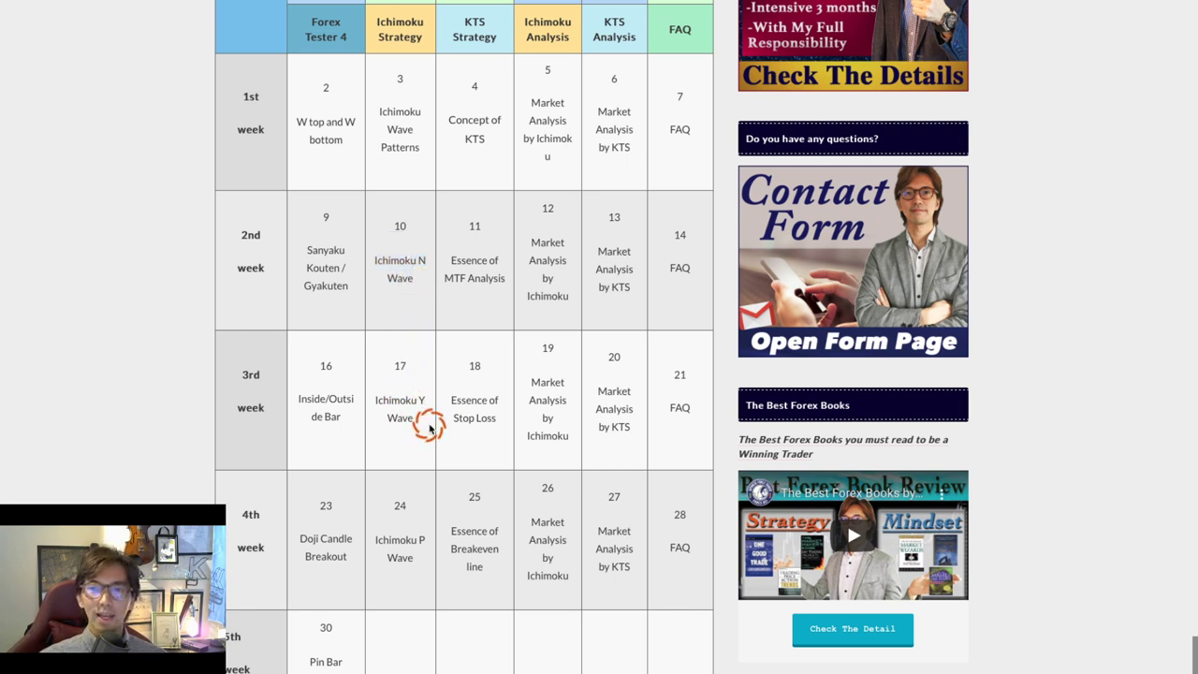
pyautogui.scroll(-1, 429, 427)
pyautogui.moveTo(393, 383); pyautogui.dragTo(421, 446)
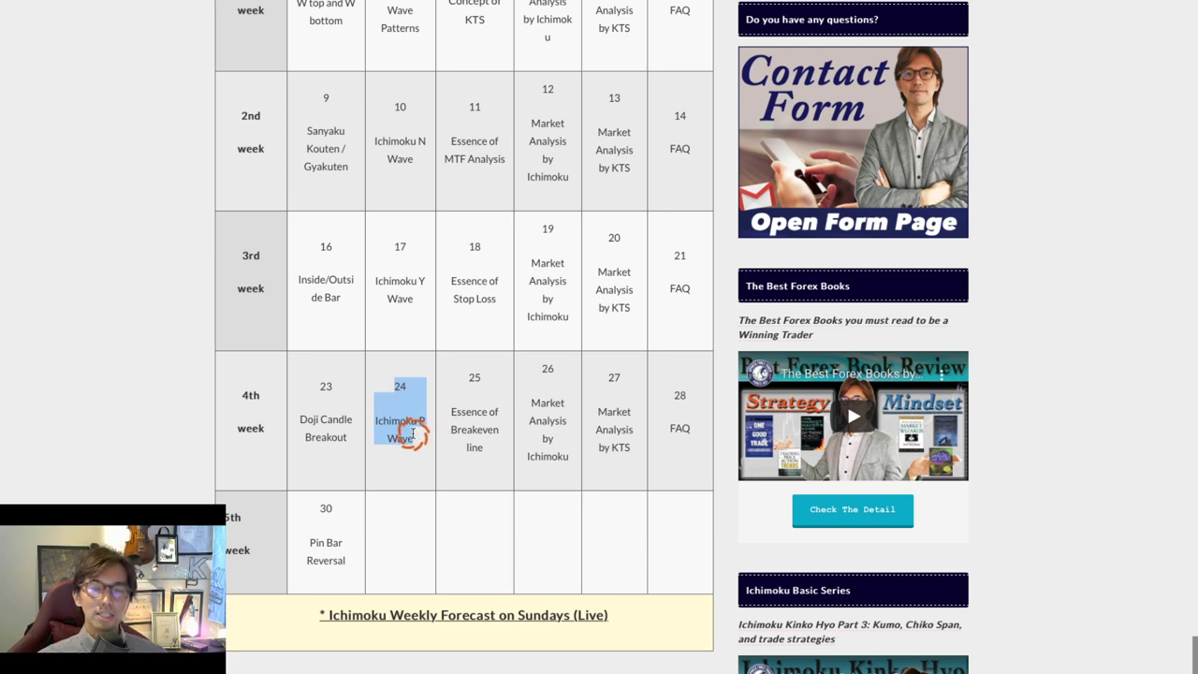
pyautogui.scroll(1, 413, 433)
pyautogui.click(410, 434)
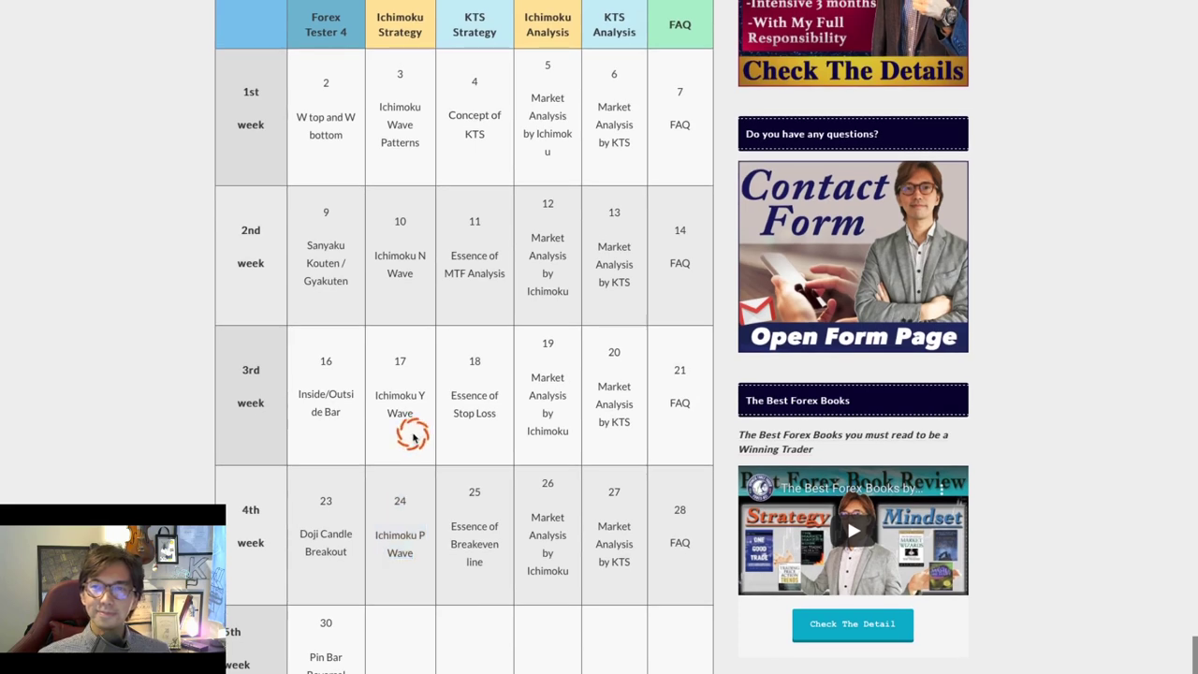
pyautogui.moveTo(381, 82); pyautogui.dragTo(409, 150)
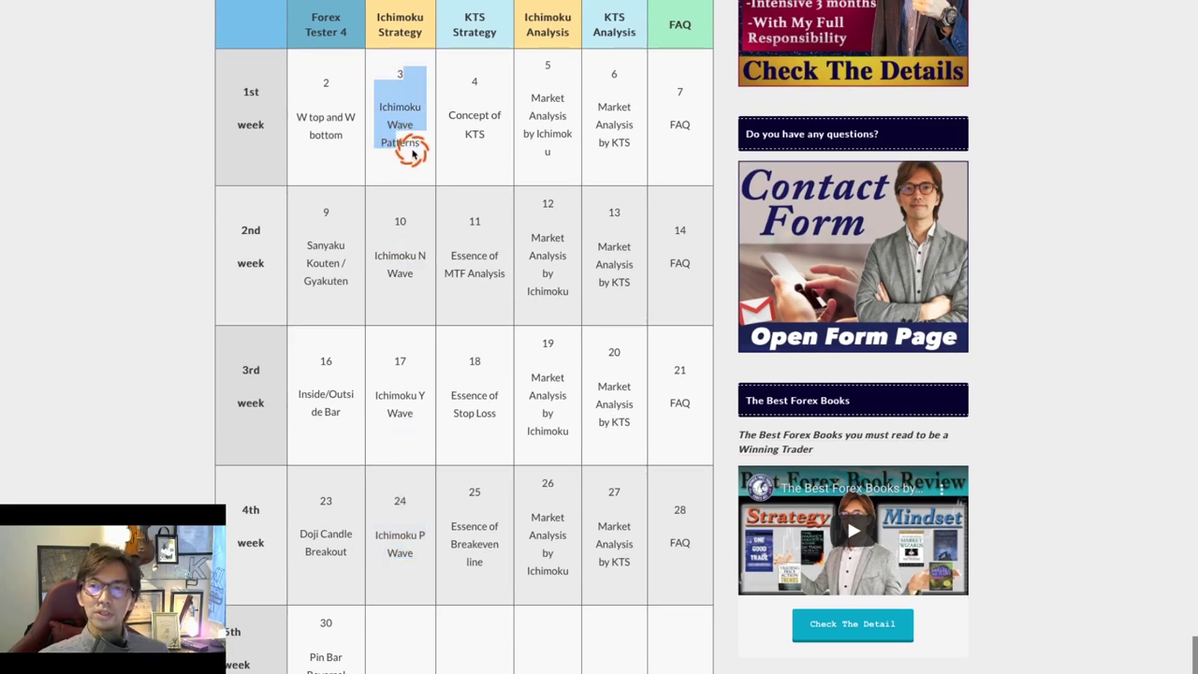
pyautogui.click(416, 256)
pyautogui.moveTo(399, 222); pyautogui.dragTo(419, 270)
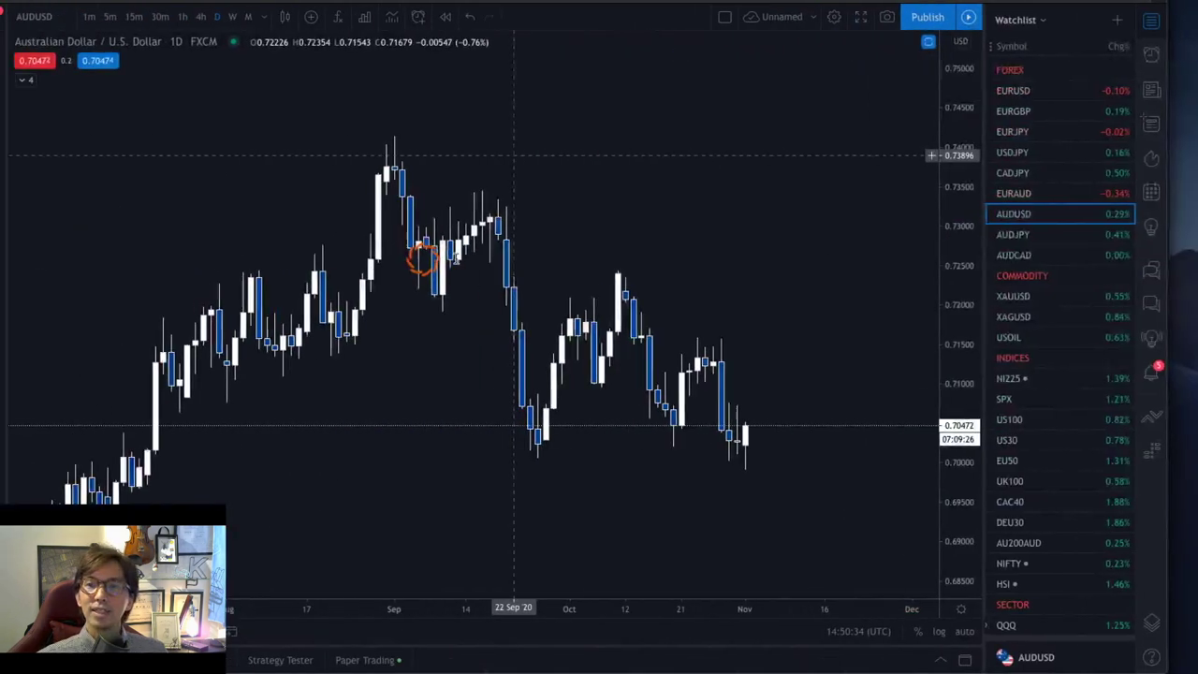
# Mark the alternating swing lows and highs on the AUDUSD daily chart with red dots, from 24 July to the early September peak.
pyautogui.moveTo(607, 286); pyautogui.dragTo(641, 285)
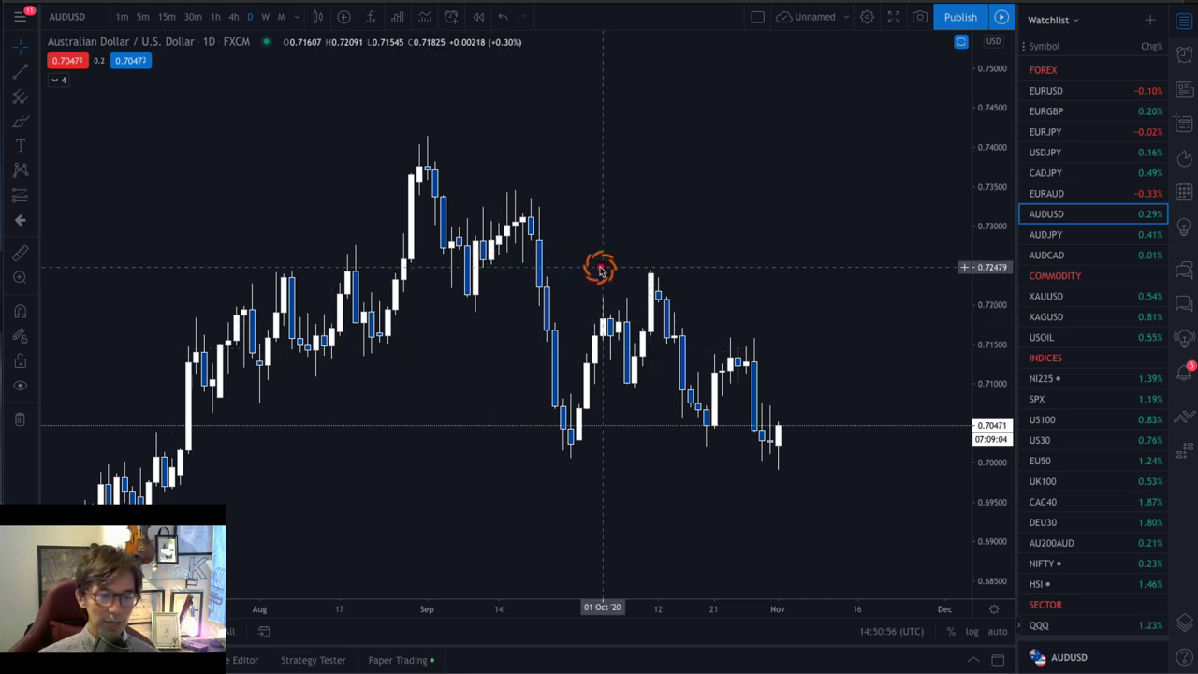
pyautogui.moveTo(501, 273); pyautogui.dragTo(714, 265)
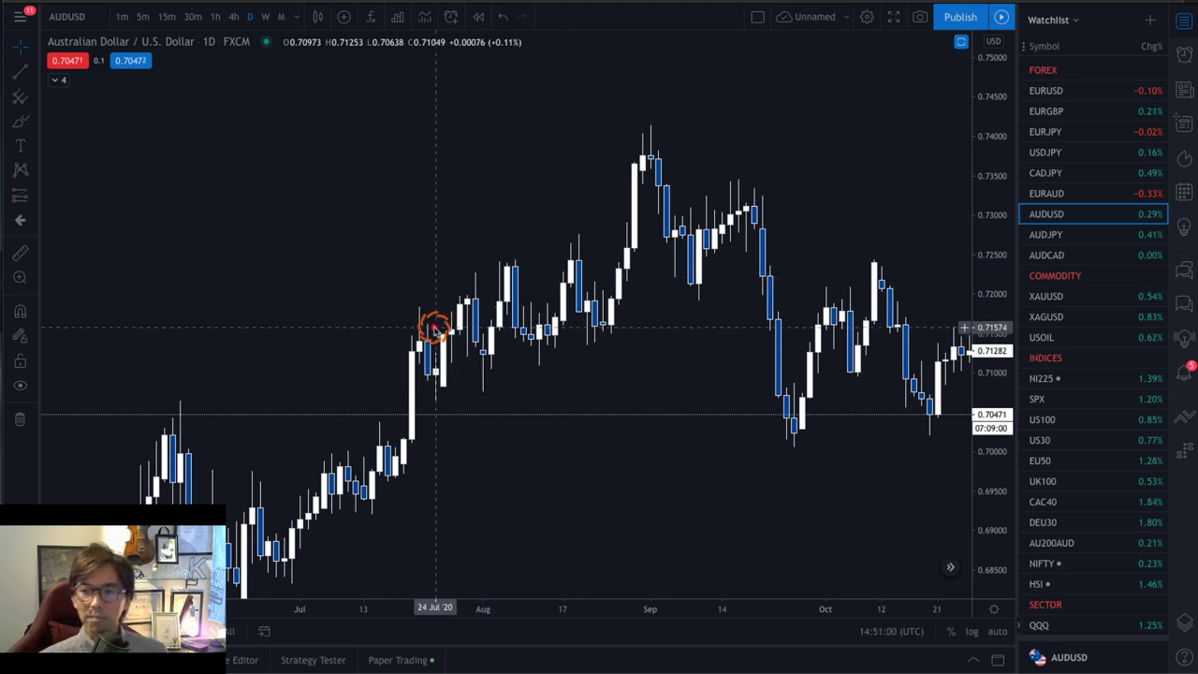
pyautogui.click(437, 398)
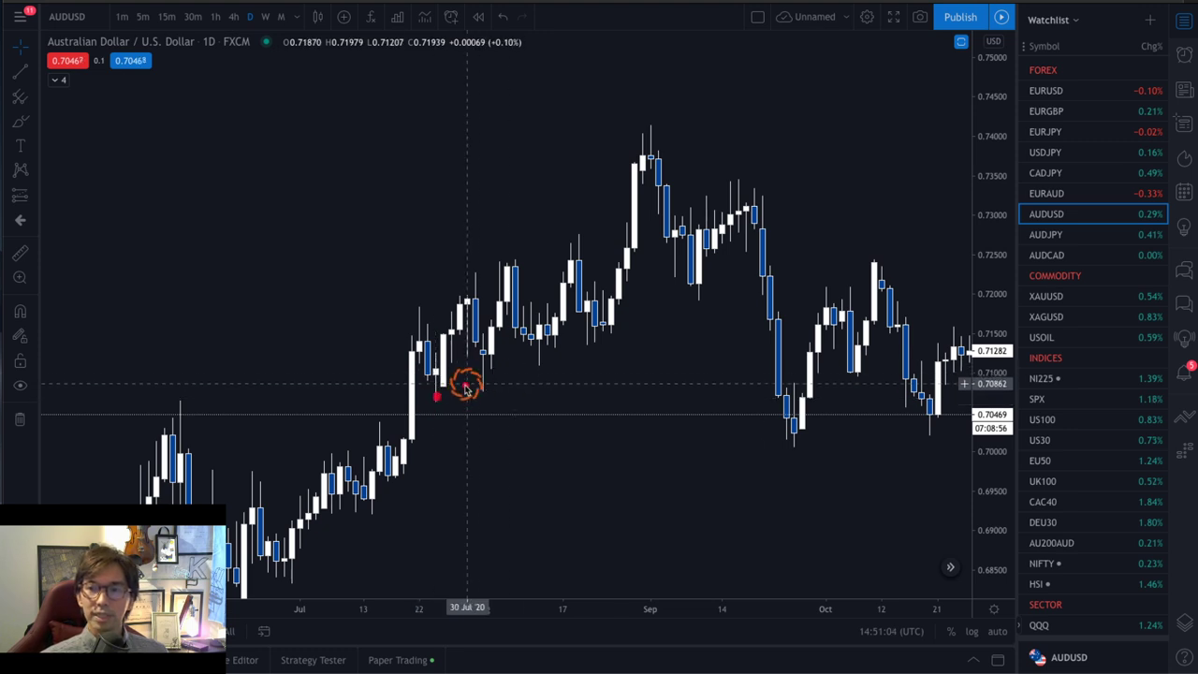
pyautogui.click(468, 273)
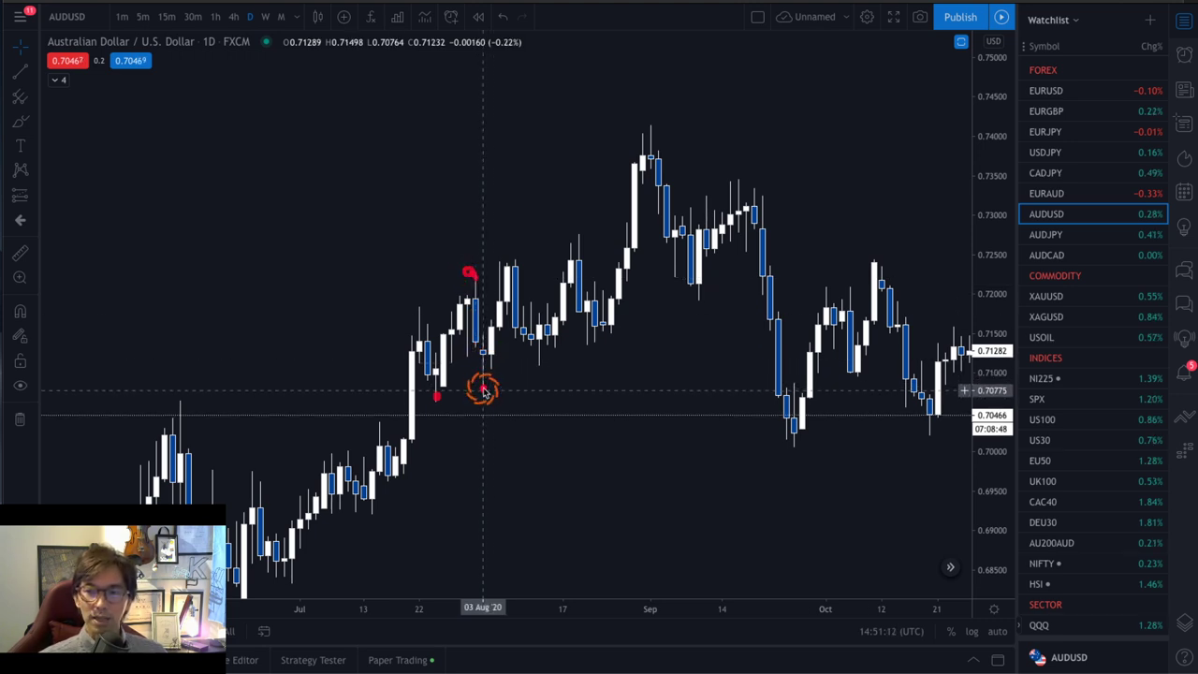
pyautogui.click(513, 262)
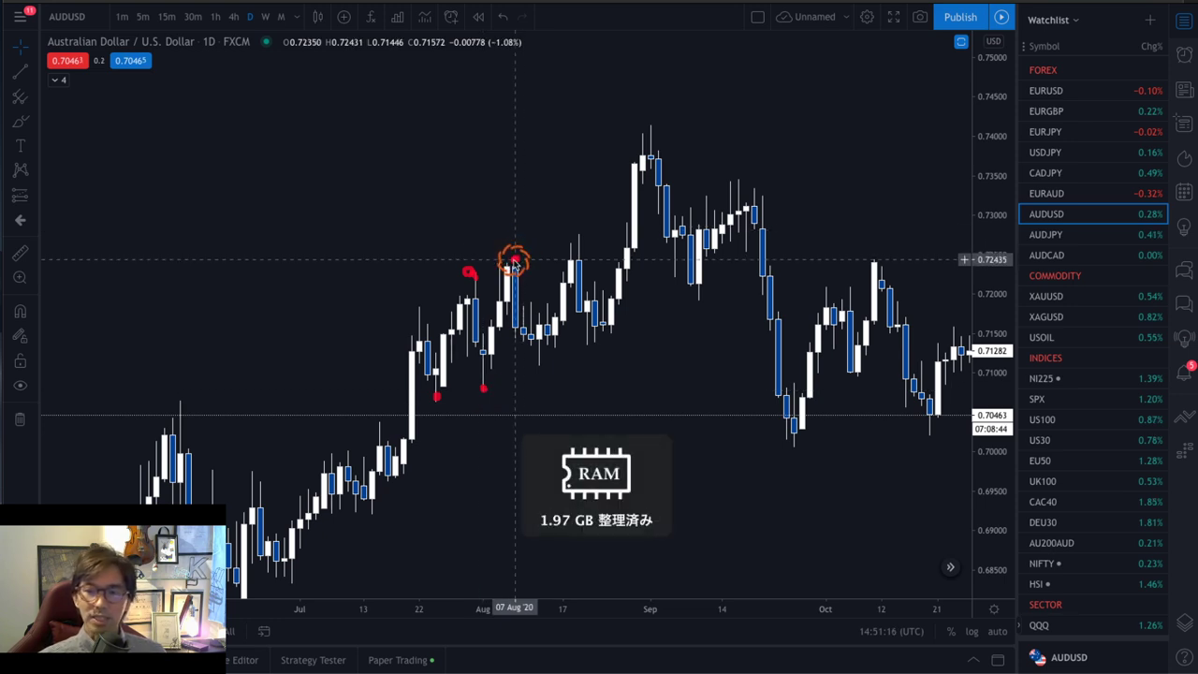
pyautogui.click(536, 371)
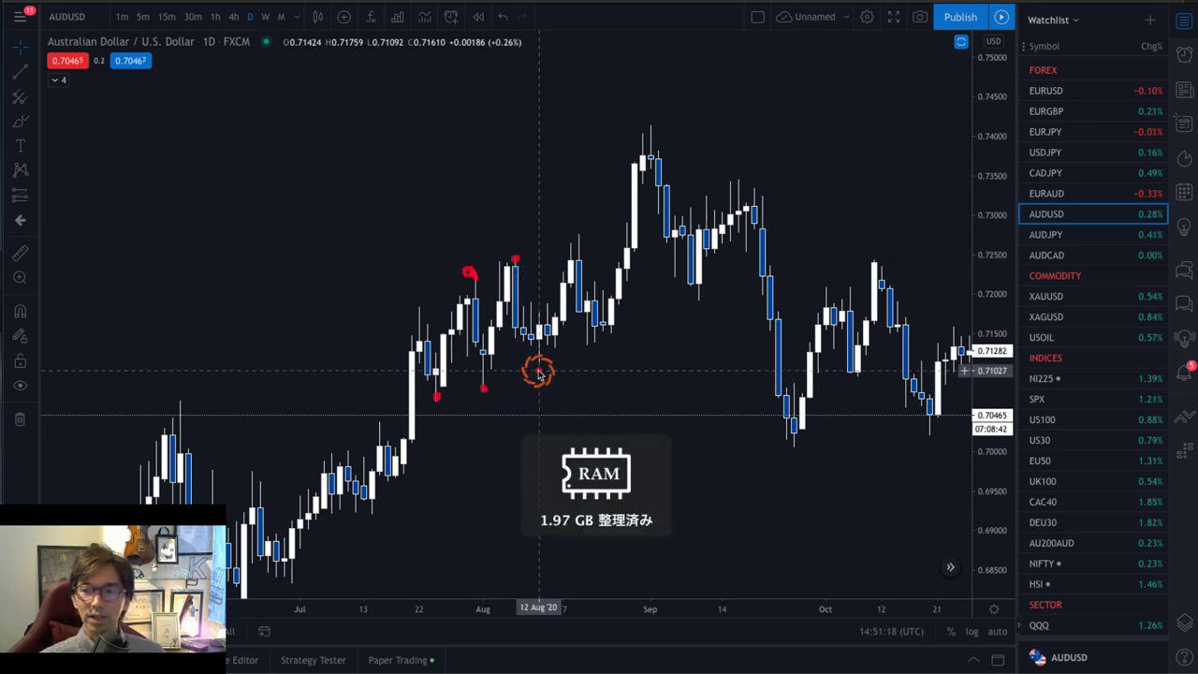
pyautogui.click(537, 369)
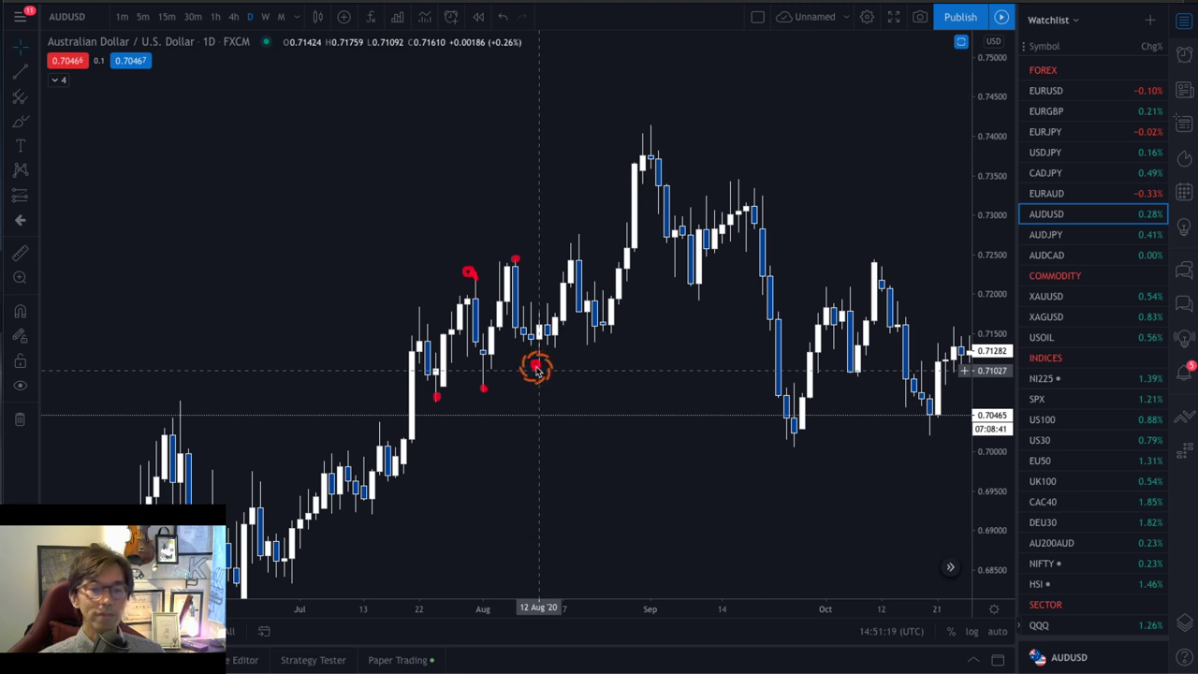
pyautogui.click(579, 232)
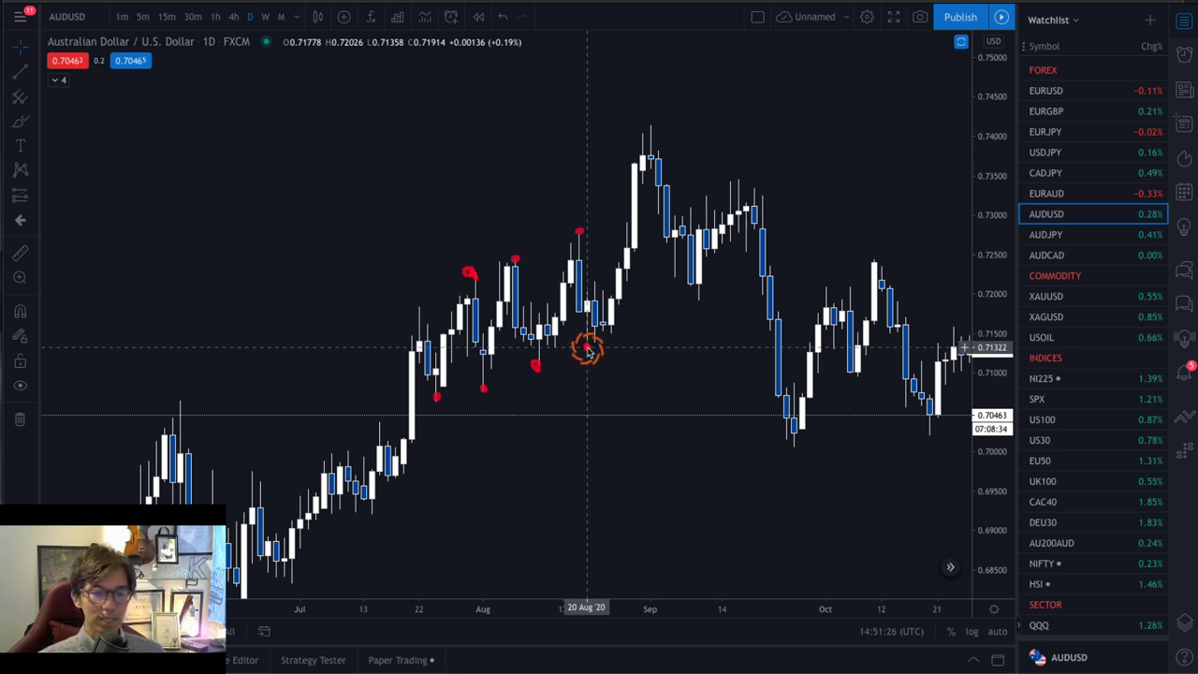
pyautogui.click(649, 127)
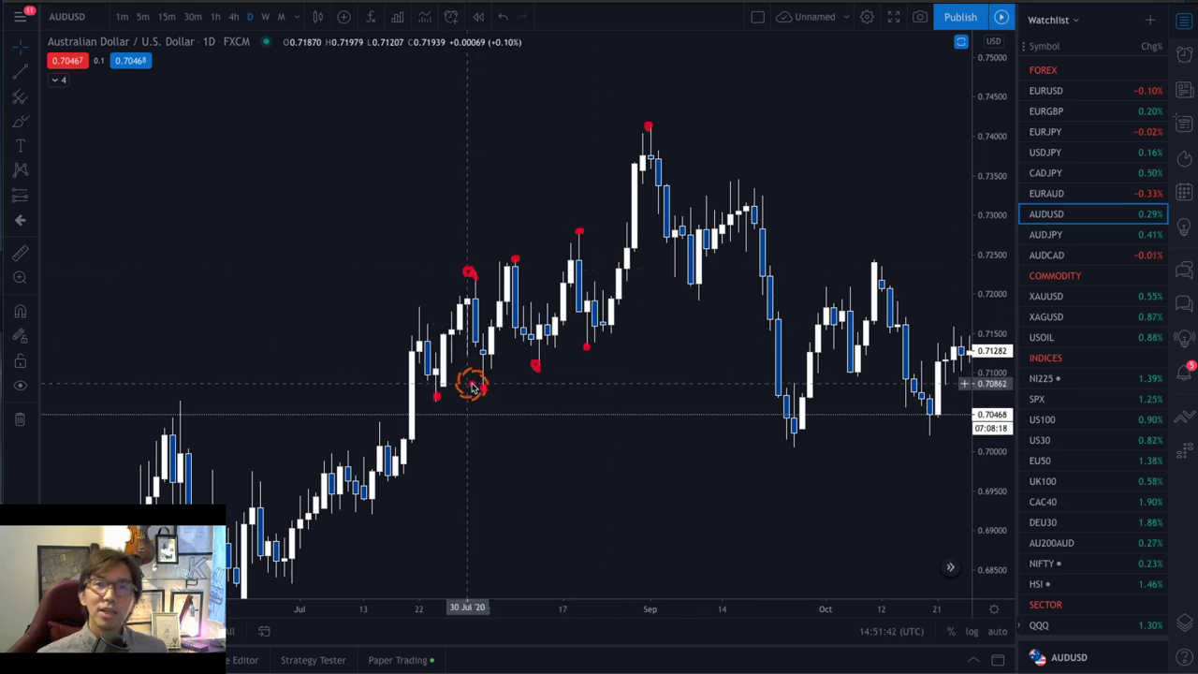
# Connect the marked swing points with a red zigzag line and draw a rising support line along the lows.
pyautogui.moveTo(436, 395)
pyautogui.mouseDown()
pyautogui.moveTo(471, 275)
pyautogui.moveTo(483, 383)
pyautogui.moveTo(514, 264)
pyautogui.moveTo(537, 355)
pyautogui.moveTo(581, 230)
pyautogui.moveTo(590, 342)
pyautogui.moveTo(645, 126)
pyautogui.mouseUp()
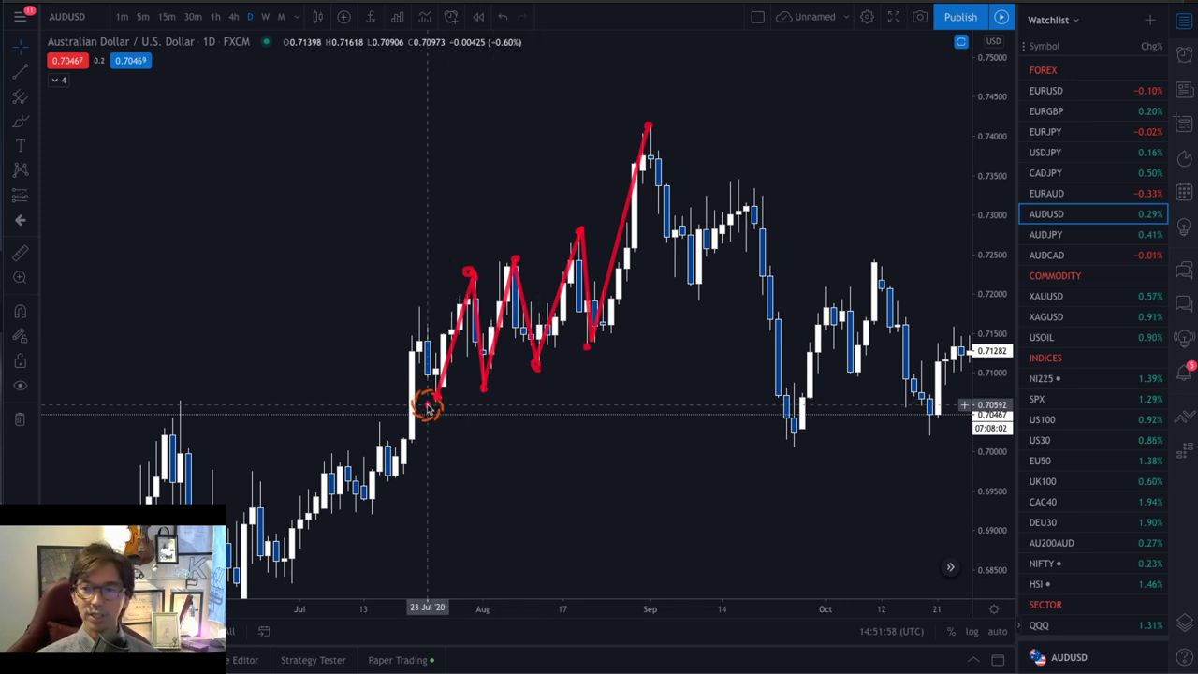
pyautogui.moveTo(429, 402)
pyautogui.mouseDown()
pyautogui.moveTo(609, 355)
pyautogui.moveTo(653, 324)
pyautogui.mouseUp()
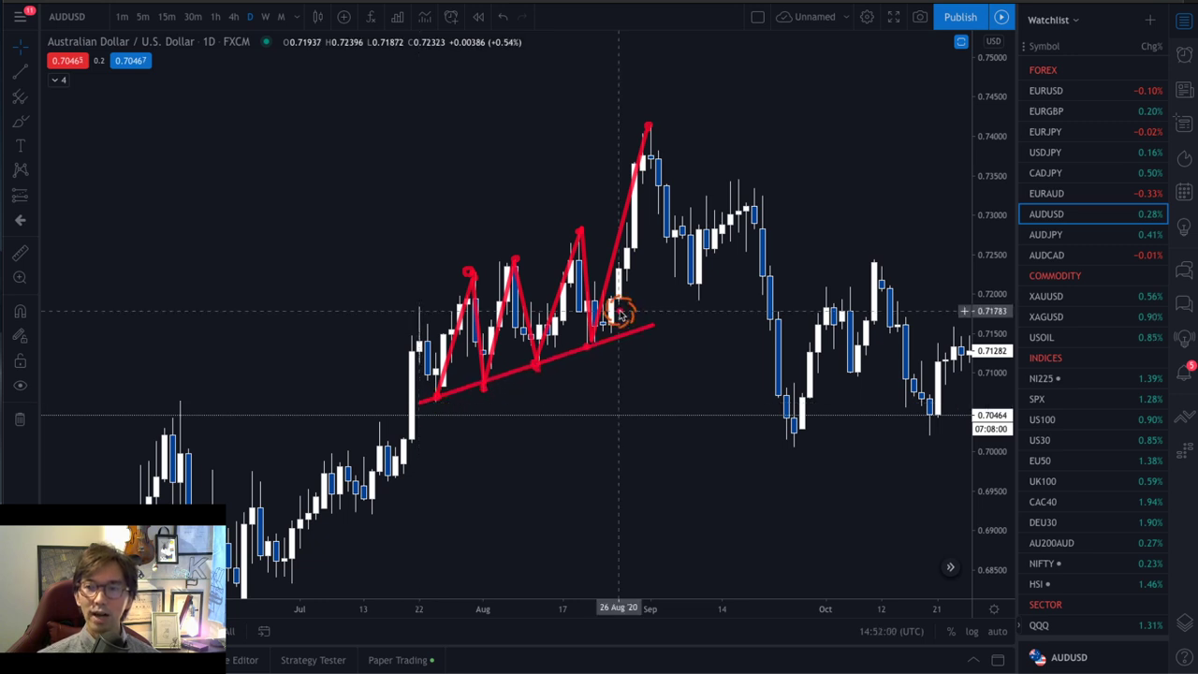
# Draw a red line along the July–August highs, extend it steeply to the September peak, and clear the red markup.
pyautogui.moveTo(413, 282)
pyautogui.mouseDown()
pyautogui.moveTo(589, 221)
pyautogui.moveTo(631, 112)
pyautogui.moveTo(654, 109)
pyautogui.mouseUp()
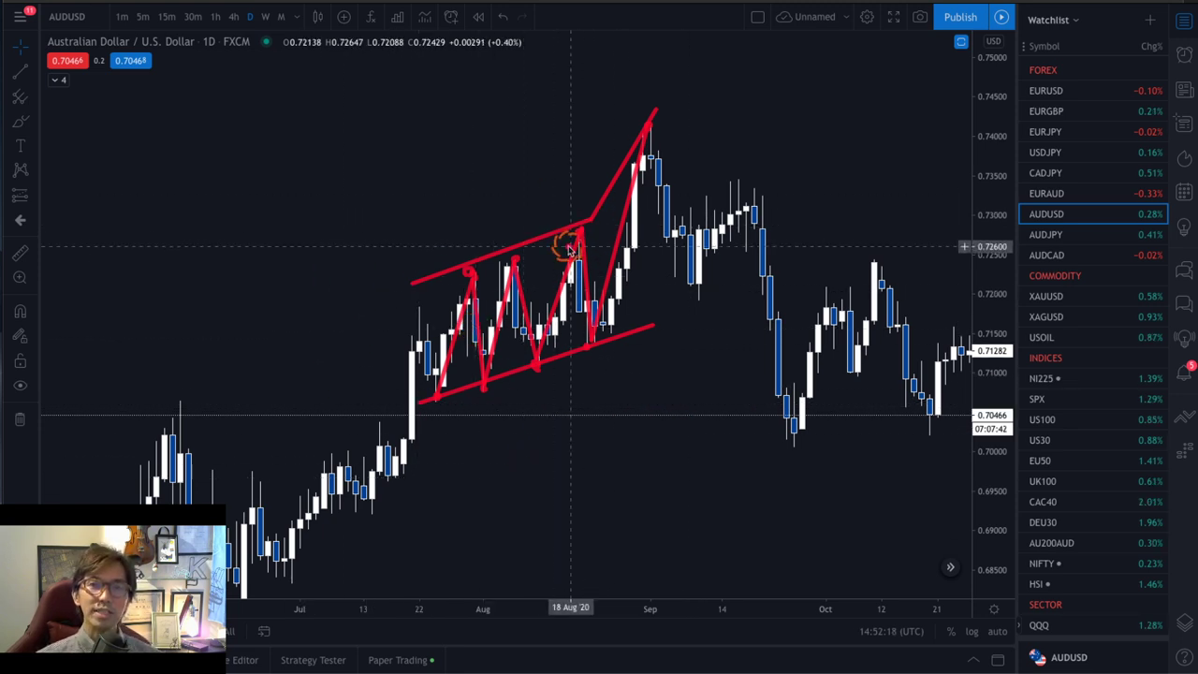
pyautogui.hotkey('ctrl', 'alt', 'h')
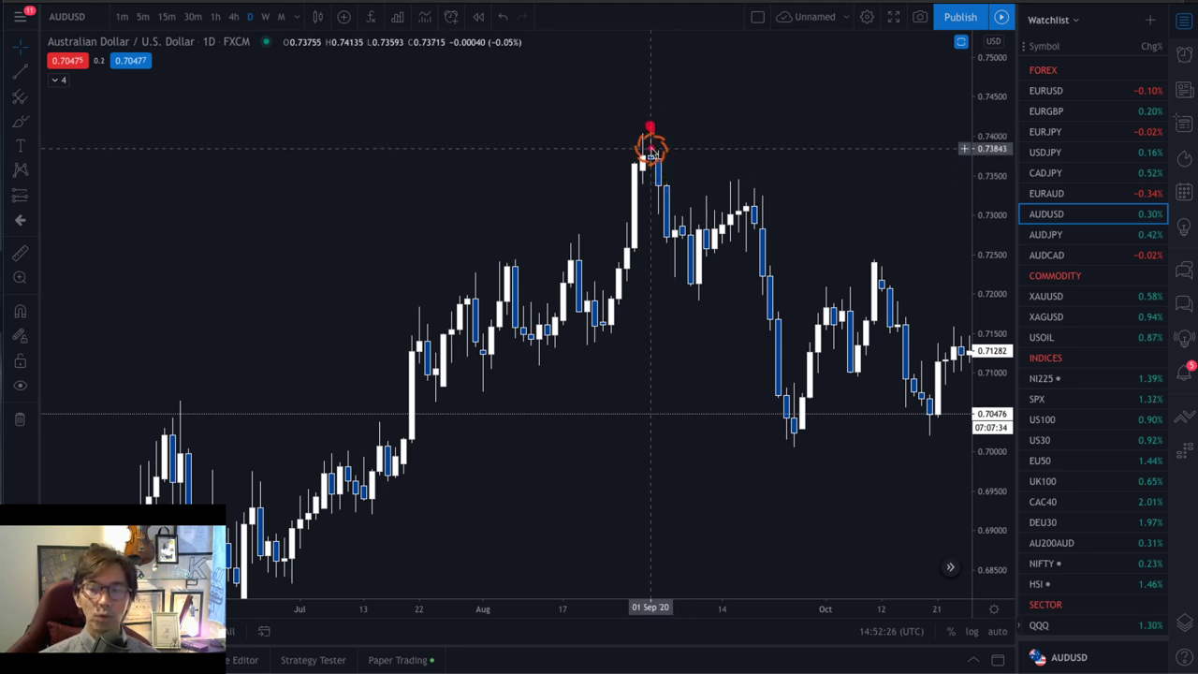
# Draw red arrows for the August rise, the early-September pullback, a projected rally to about 0.7500 and the late-September fall.
pyautogui.moveTo(651, 138); pyautogui.dragTo(694, 290)
pyautogui.doubleClick(802, 66)
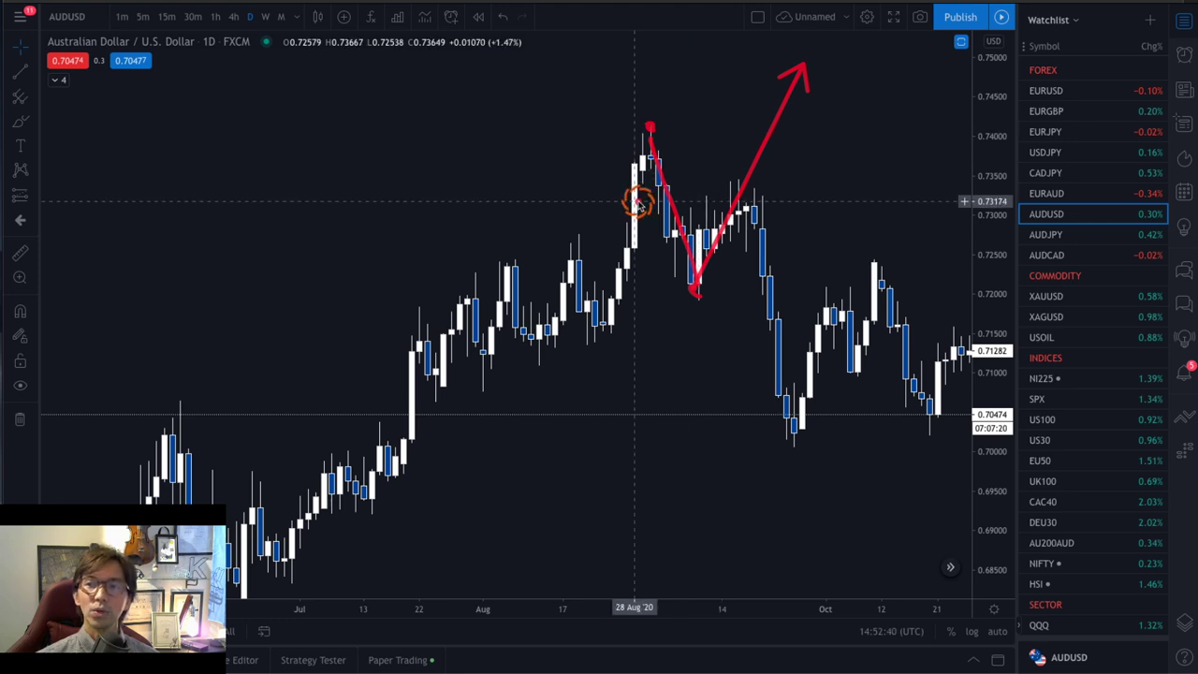
pyautogui.click(591, 334)
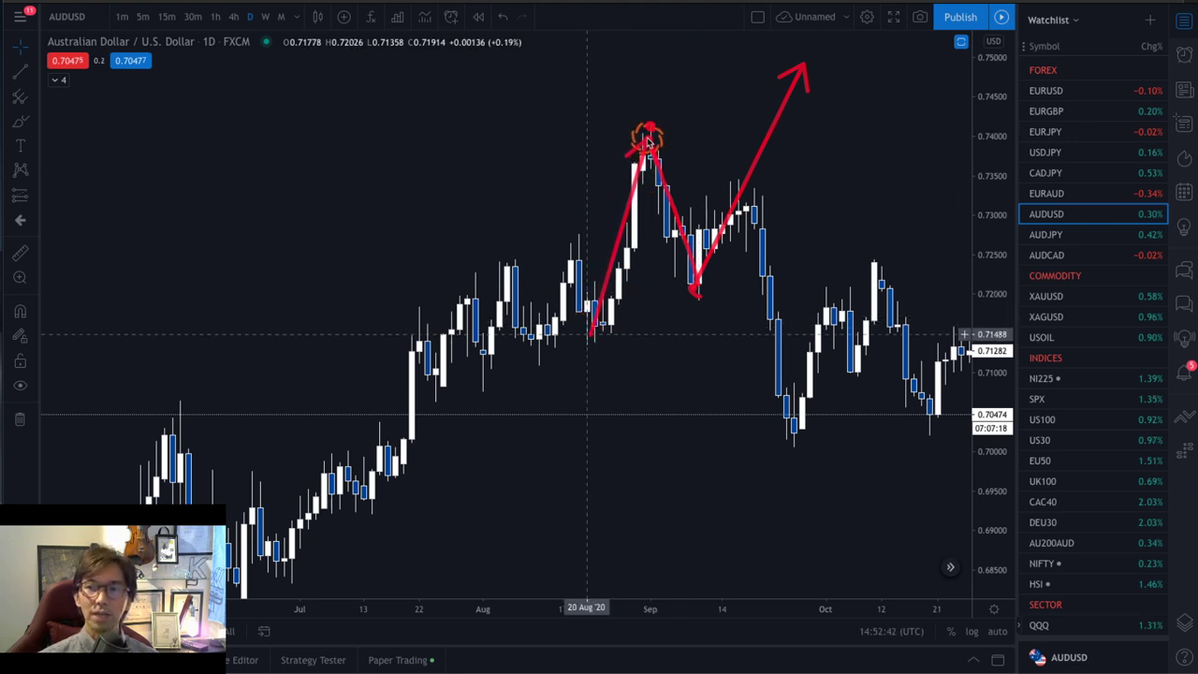
pyautogui.click(802, 172)
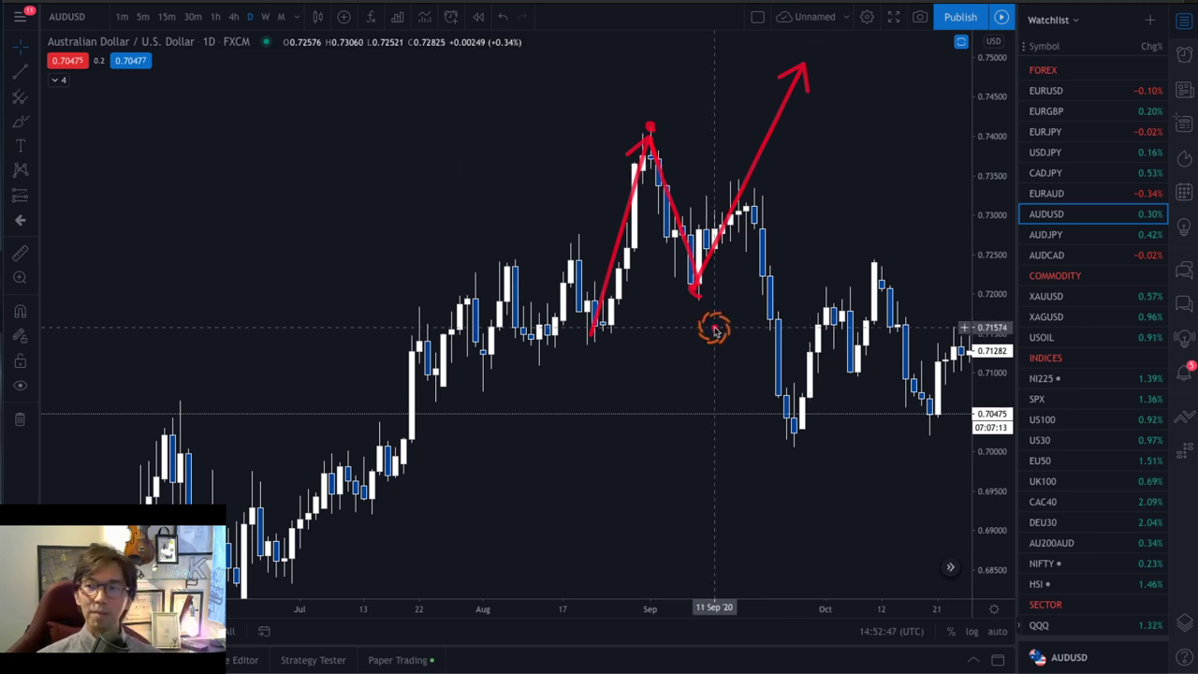
pyautogui.click(746, 192)
pyautogui.click(795, 425)
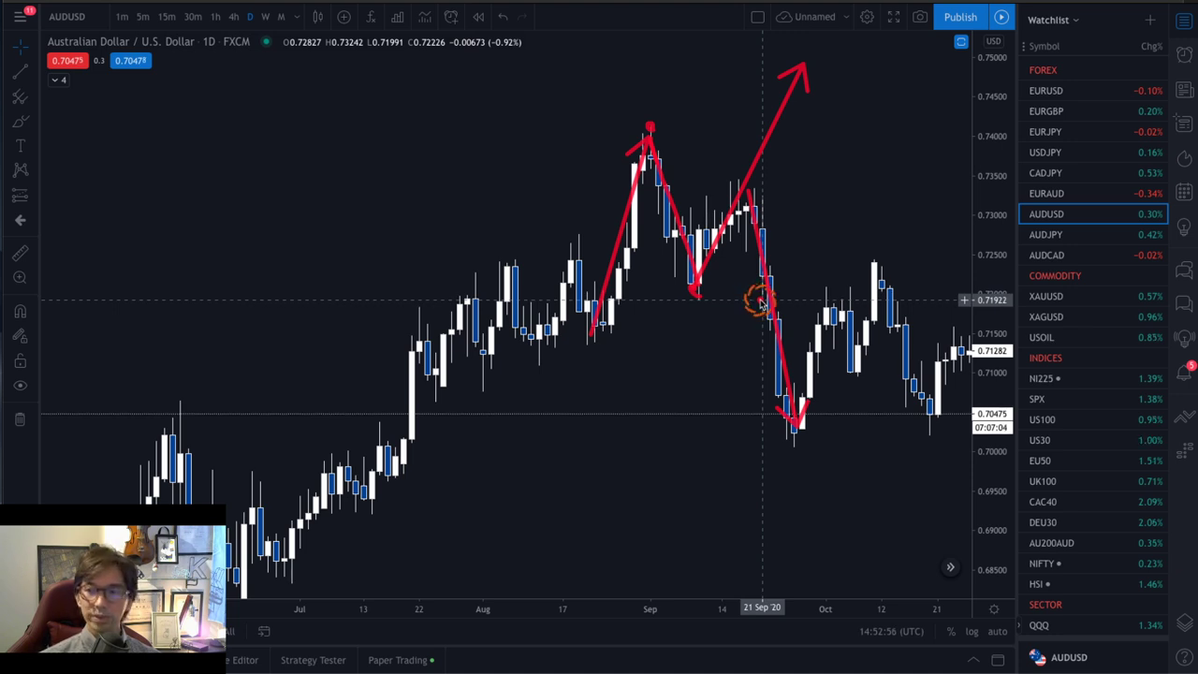
# Place a horizontal line at 0.71922 along the early-September low and clear the red arrows.
pyautogui.hotkey('alt', 'h')
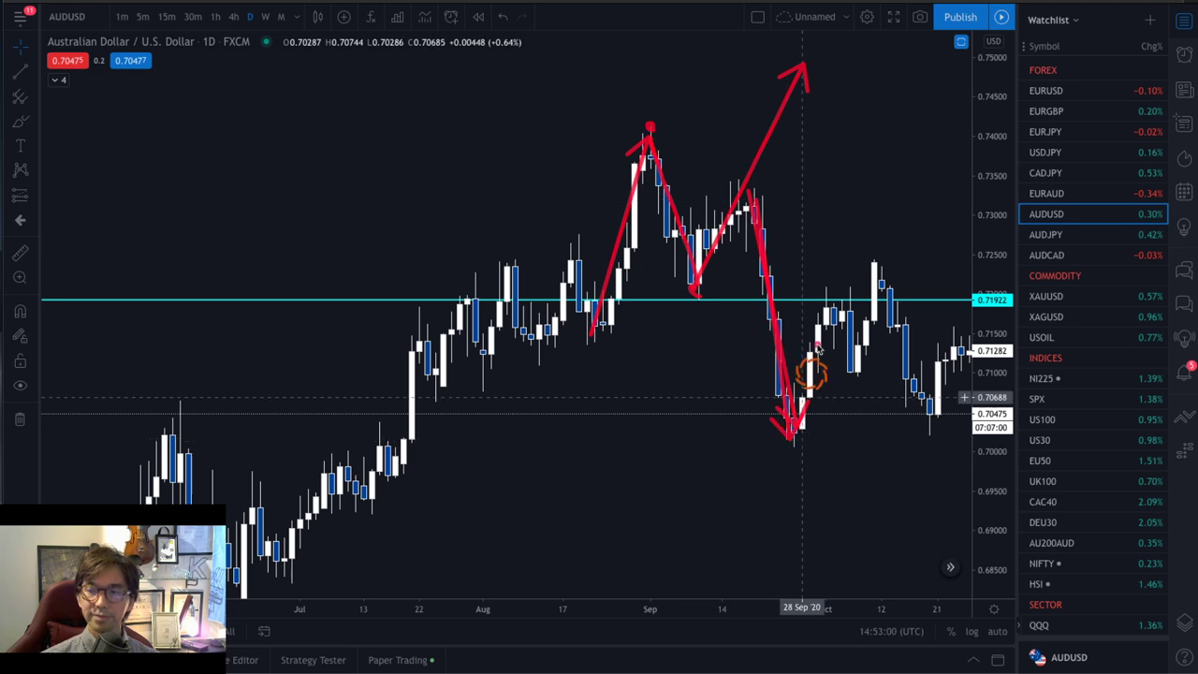
pyautogui.press('Escape')
# Mark the 1 September peak, 9 September low, 16 September high and 25 September low in red and trace the decline through them.
pyautogui.moveTo(827, 232); pyautogui.dragTo(665, 233)
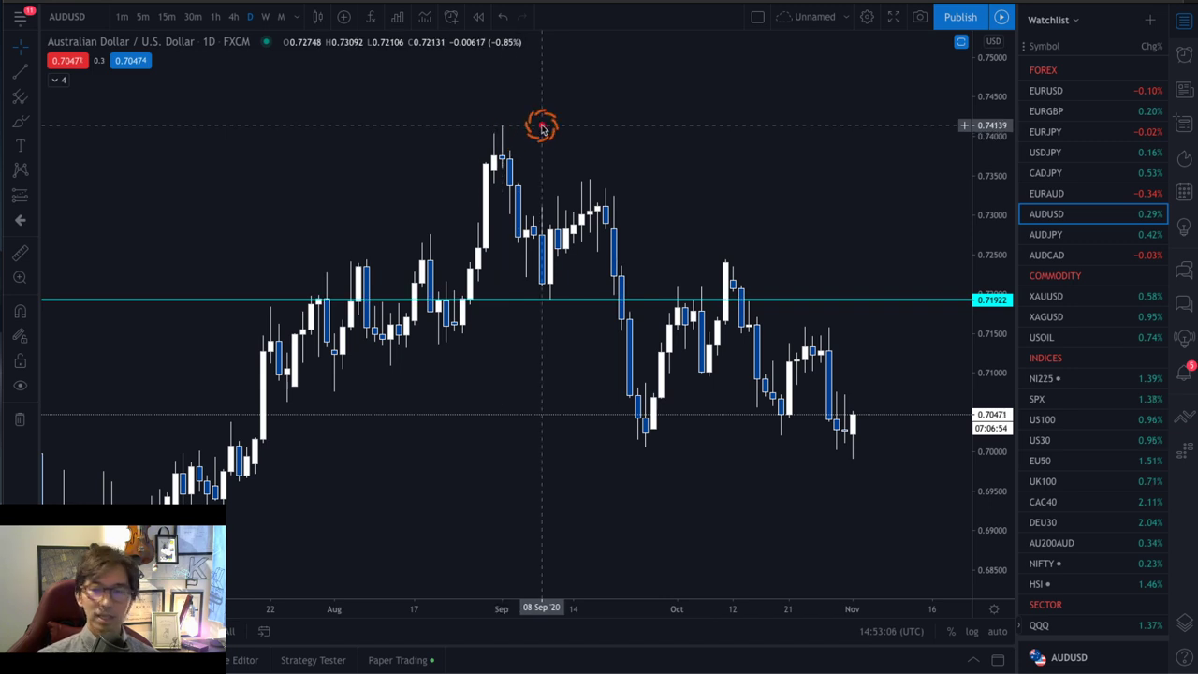
pyautogui.moveTo(495, 123); pyautogui.dragTo(502, 130)
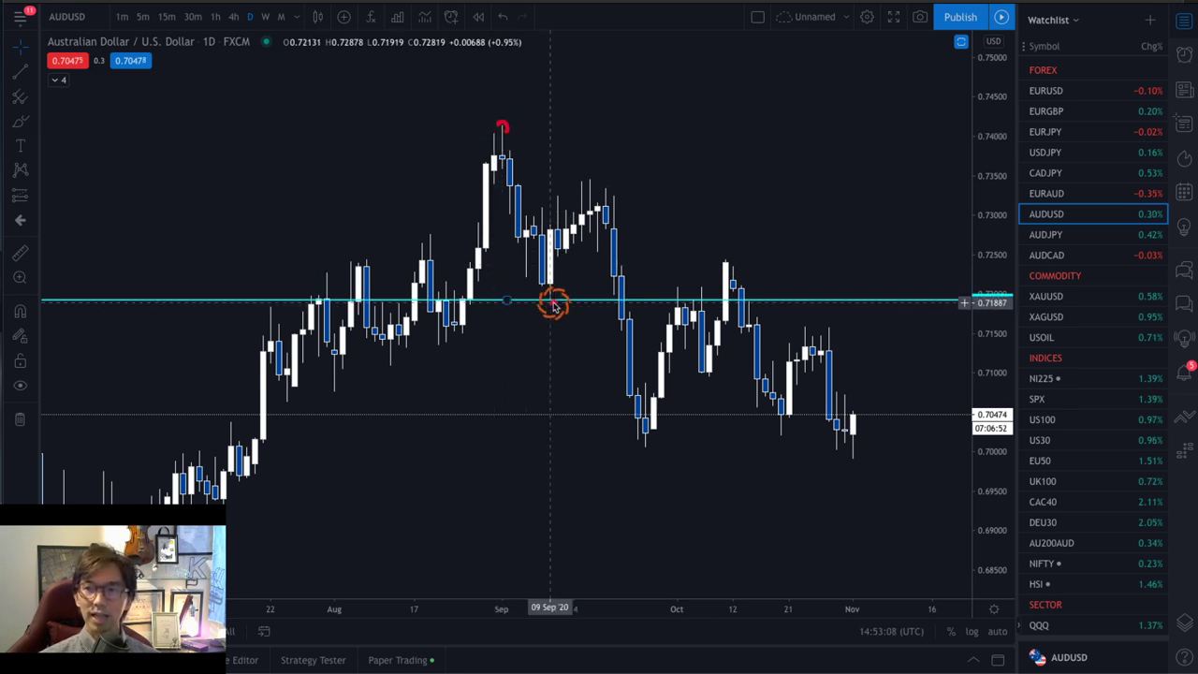
pyautogui.moveTo(546, 297); pyautogui.dragTo(552, 300)
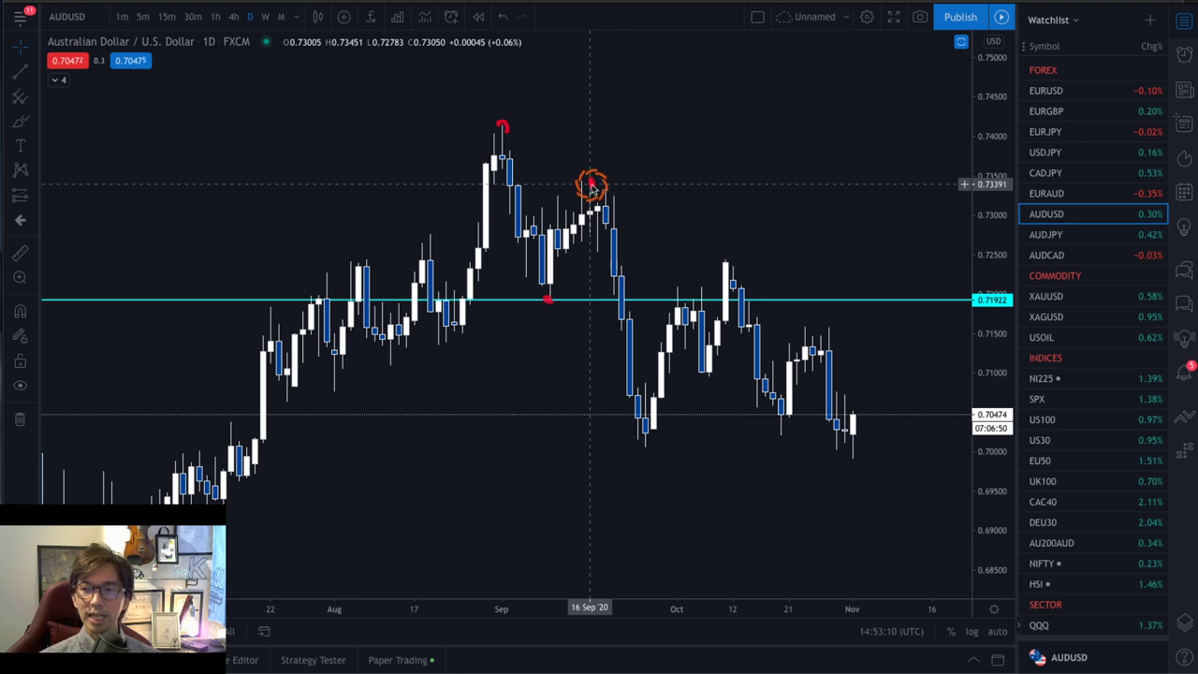
pyautogui.moveTo(590, 184); pyautogui.dragTo(591, 179)
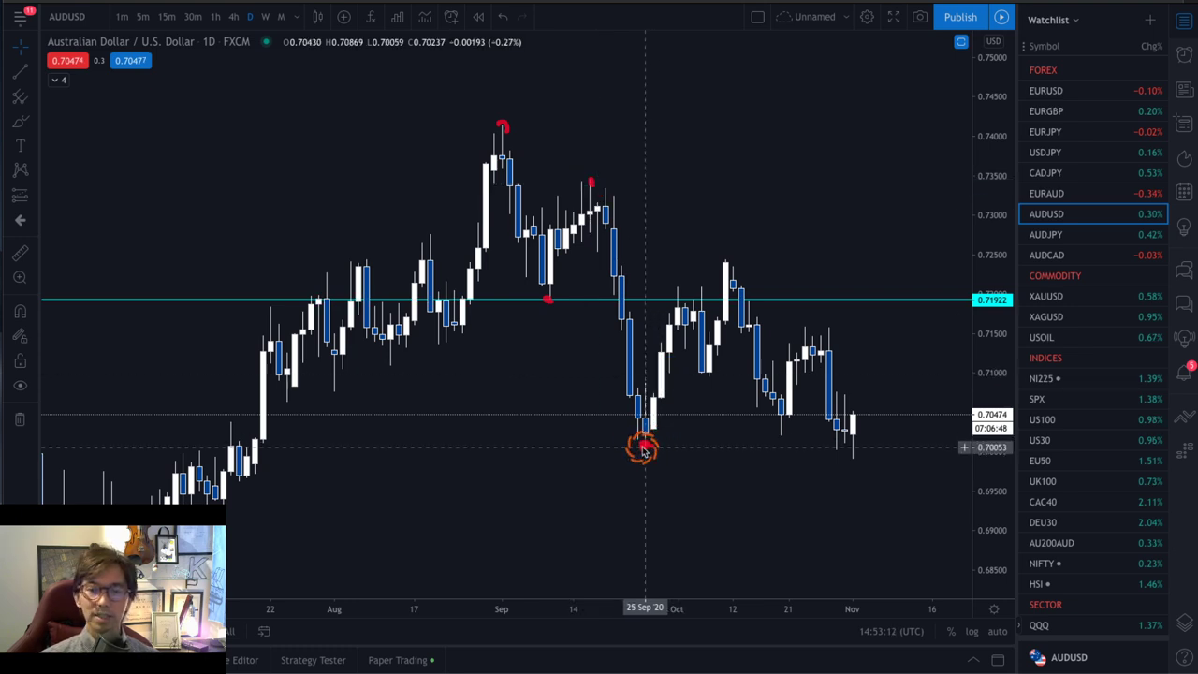
pyautogui.moveTo(642, 449); pyautogui.dragTo(647, 443)
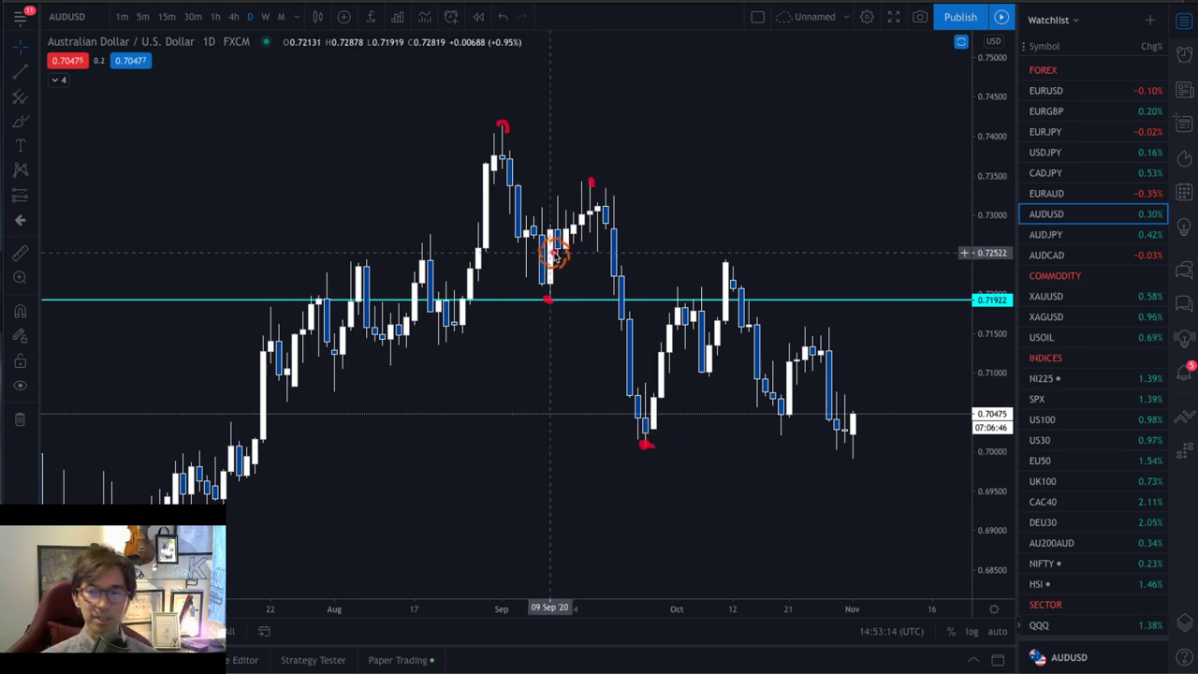
pyautogui.moveTo(484, 148)
pyautogui.mouseDown()
pyautogui.moveTo(498, 131)
pyautogui.moveTo(548, 288)
pyautogui.moveTo(591, 187)
pyautogui.moveTo(613, 367)
pyautogui.moveTo(644, 428)
pyautogui.moveTo(656, 412)
pyautogui.mouseUp()
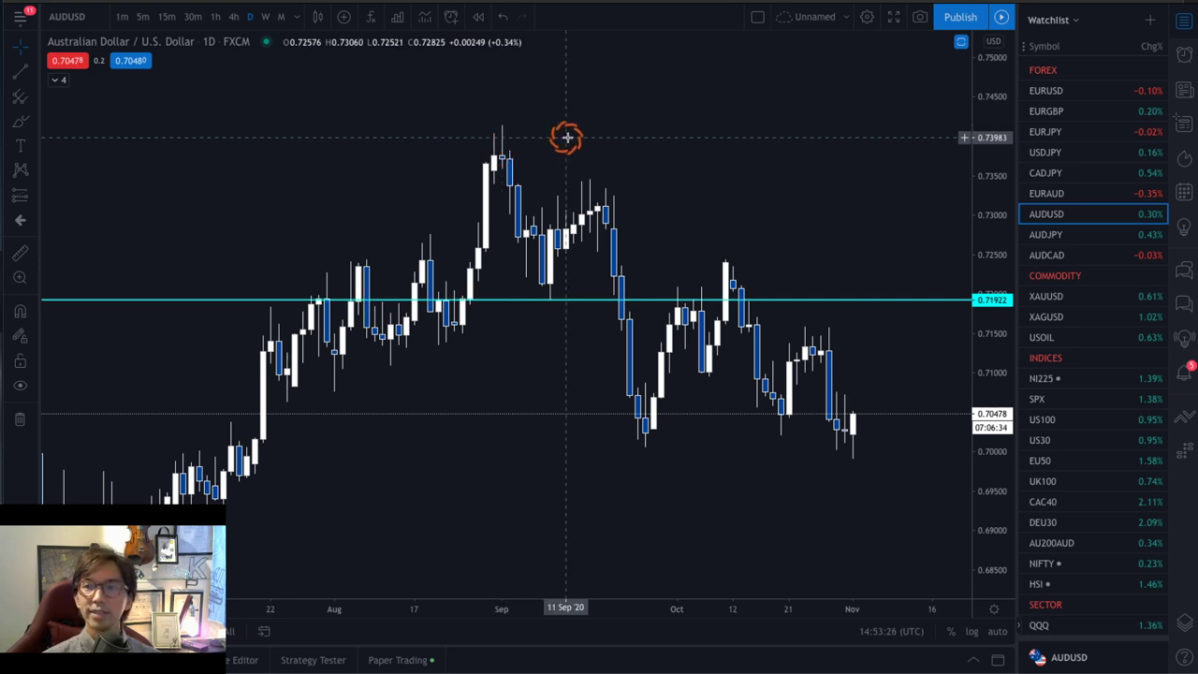
# Trace a continuous red zigzag through the AUDUSD swings from the late-July low over the September peak to the 25 September low.
pyautogui.moveTo(565, 137); pyautogui.dragTo(631, 136)
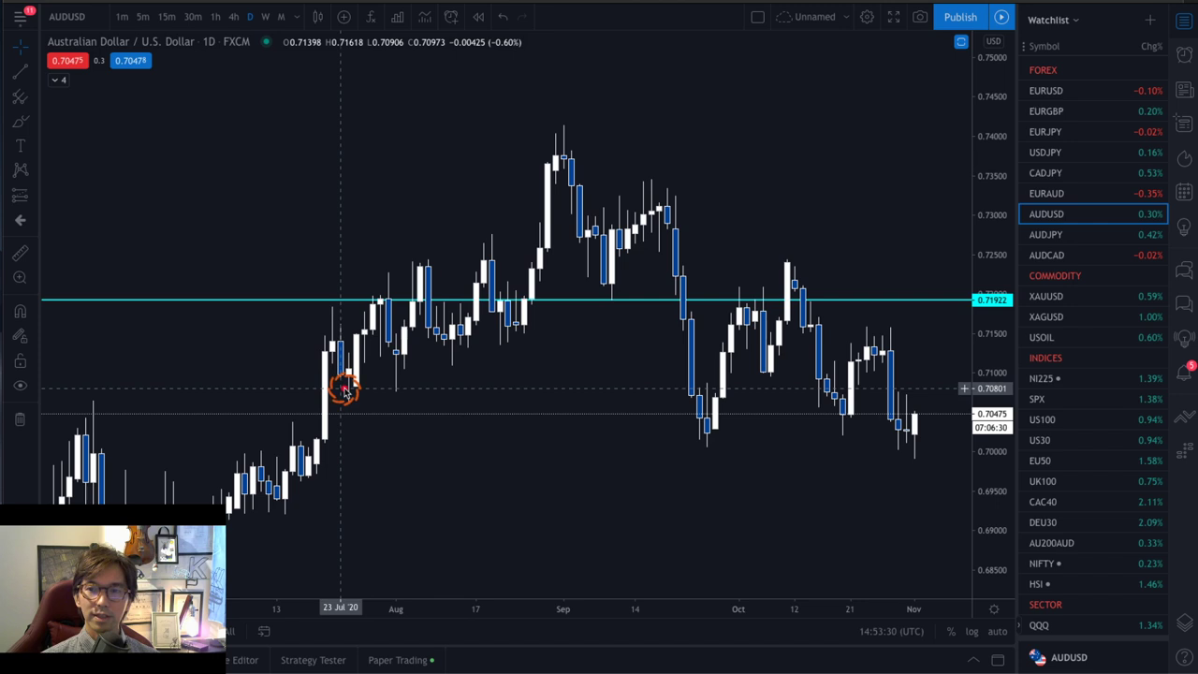
pyautogui.moveTo(344, 386)
pyautogui.mouseDown()
pyautogui.moveTo(390, 275)
pyautogui.moveTo(395, 390)
pyautogui.moveTo(422, 267)
pyautogui.moveTo(449, 359)
pyautogui.moveTo(488, 240)
pyautogui.moveTo(506, 348)
pyautogui.moveTo(564, 130)
pyautogui.moveTo(607, 292)
pyautogui.moveTo(648, 190)
pyautogui.moveTo(708, 446)
pyautogui.mouseUp()
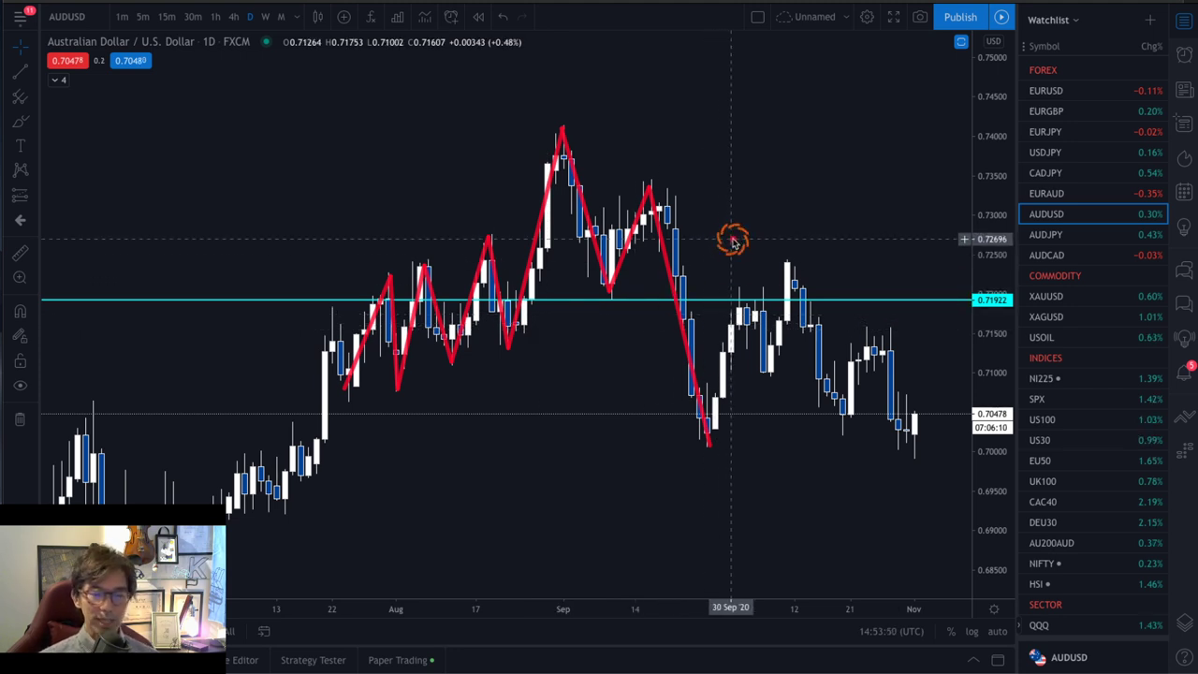
# Draw a red N wave from the 25 September low to the mid-October high, with a level line at about 0.7098 under its pullback.
pyautogui.moveTo(751, 241); pyautogui.dragTo(522, 408)
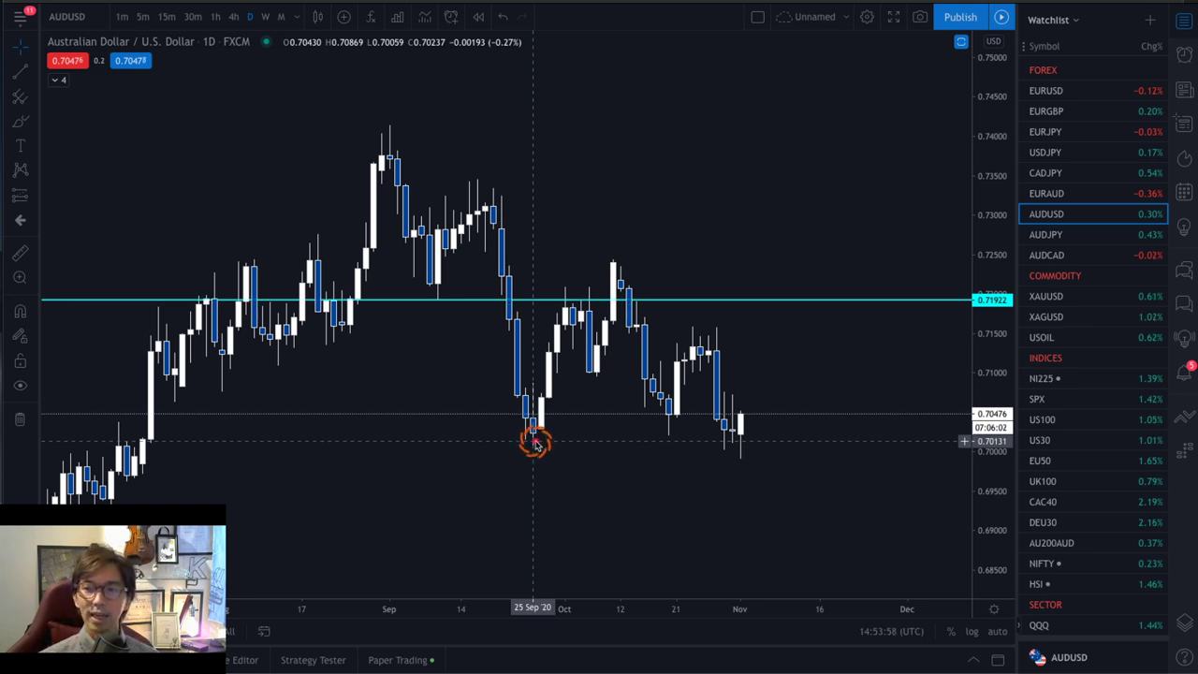
pyautogui.moveTo(534, 442)
pyautogui.mouseDown()
pyautogui.moveTo(562, 297)
pyautogui.moveTo(596, 373)
pyautogui.moveTo(618, 251)
pyautogui.mouseUp()
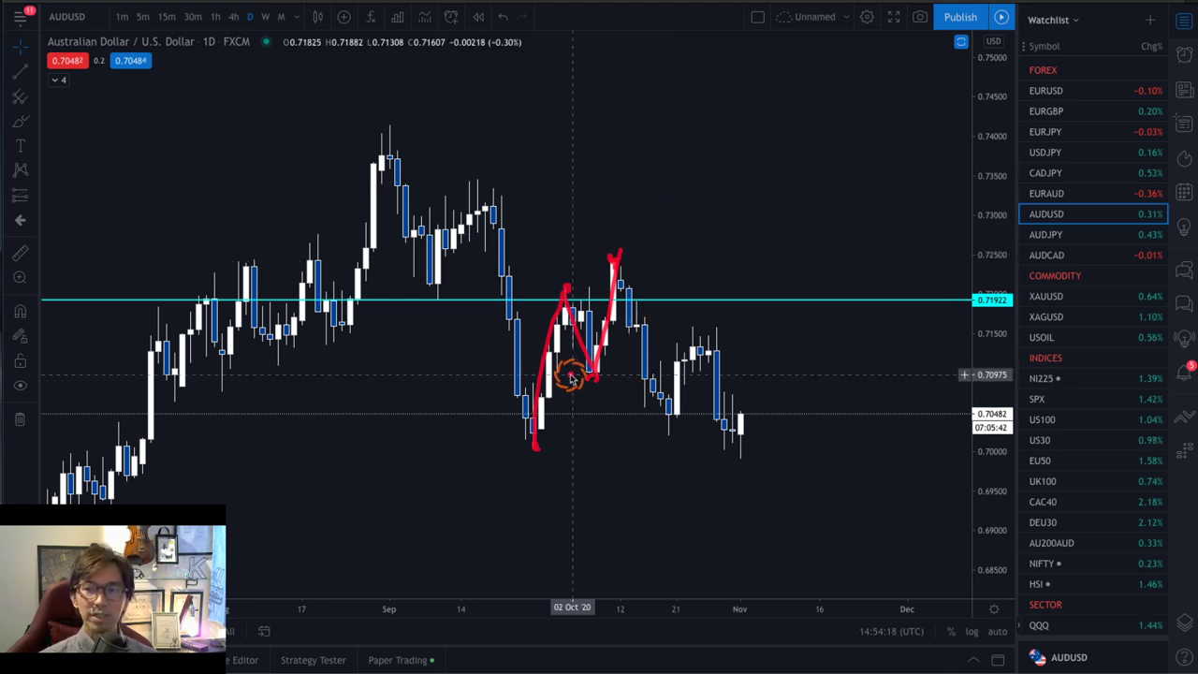
pyautogui.moveTo(568, 375); pyautogui.dragTo(669, 375)
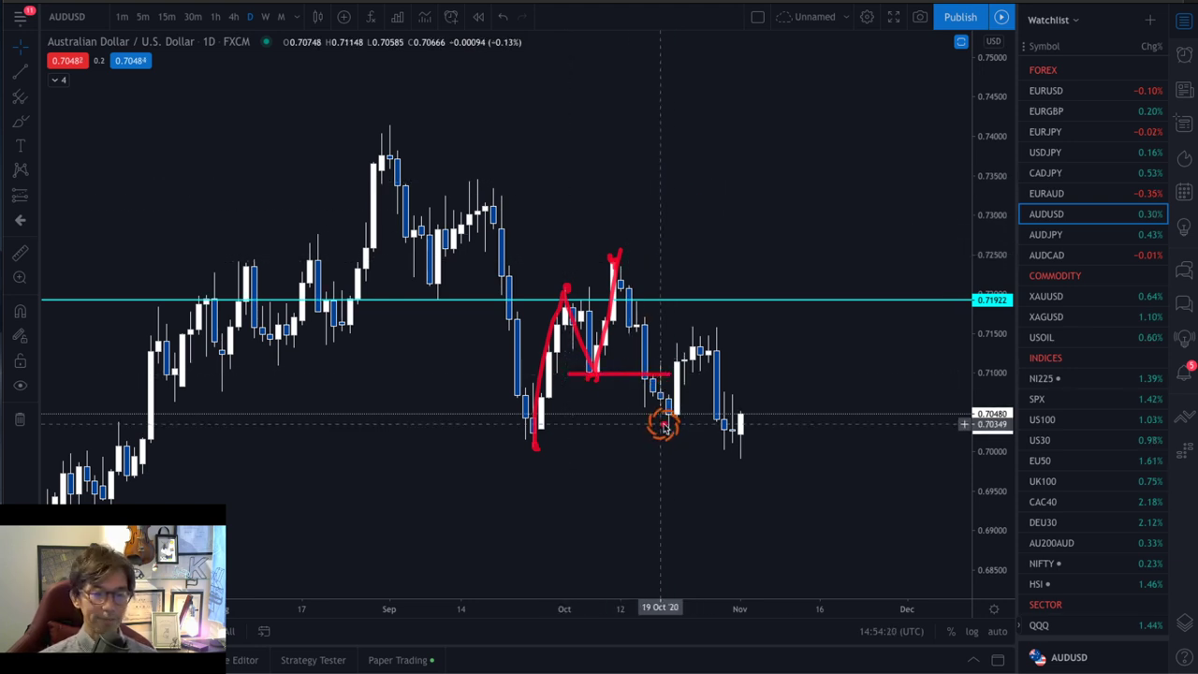
# Draw red arrows along the October decline, project a bounce followed by a drop to about 0.6930, and clear the red markup.
pyautogui.moveTo(615, 261)
pyautogui.mouseDown()
pyautogui.moveTo(666, 428)
pyautogui.moveTo(693, 334)
pyautogui.moveTo(739, 453)
pyautogui.mouseUp()
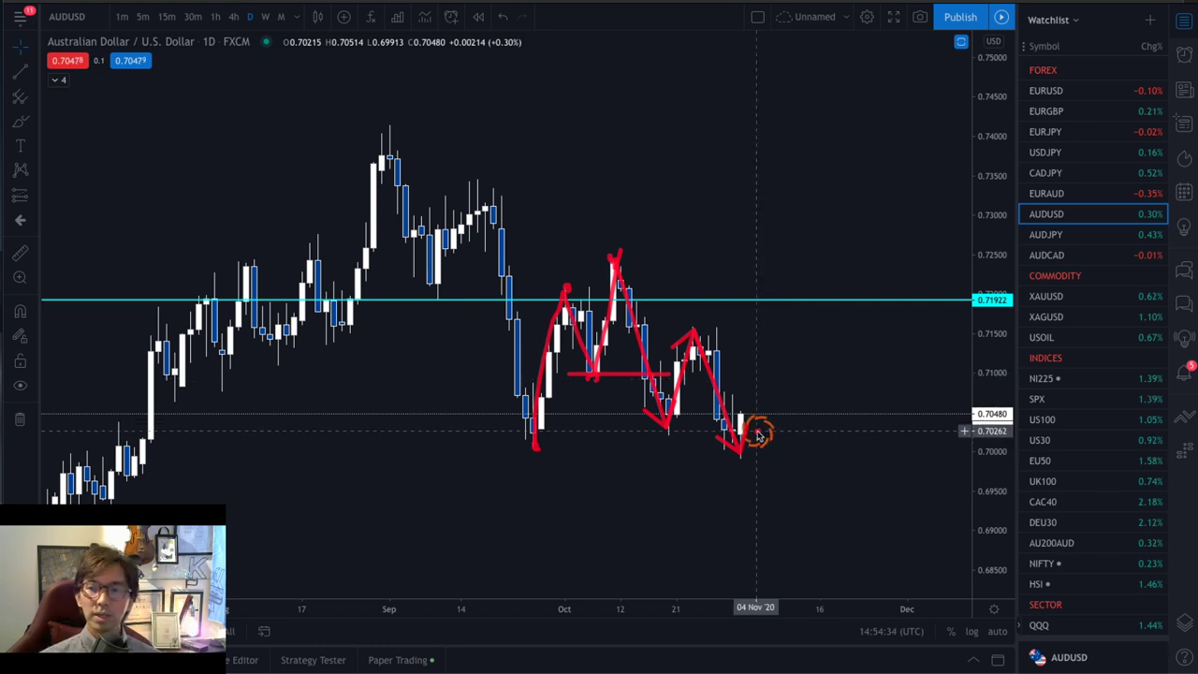
pyautogui.moveTo(743, 443)
pyautogui.mouseDown()
pyautogui.moveTo(790, 386)
pyautogui.moveTo(861, 508)
pyautogui.mouseUp()
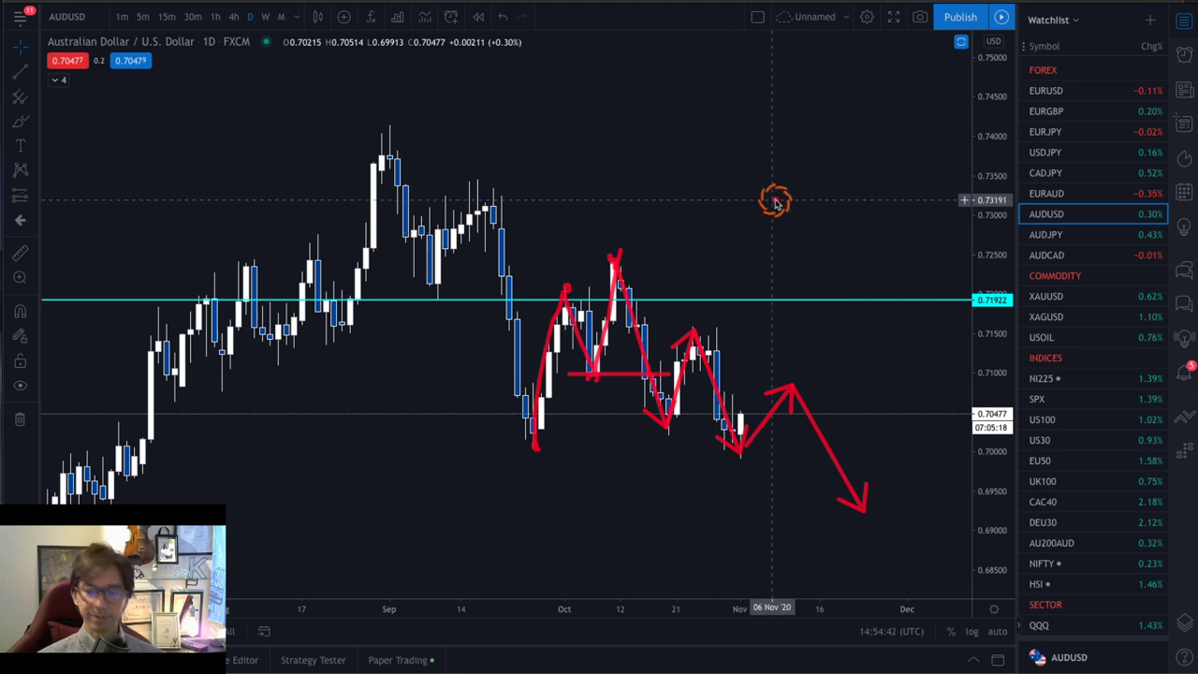
pyautogui.press('Escape')
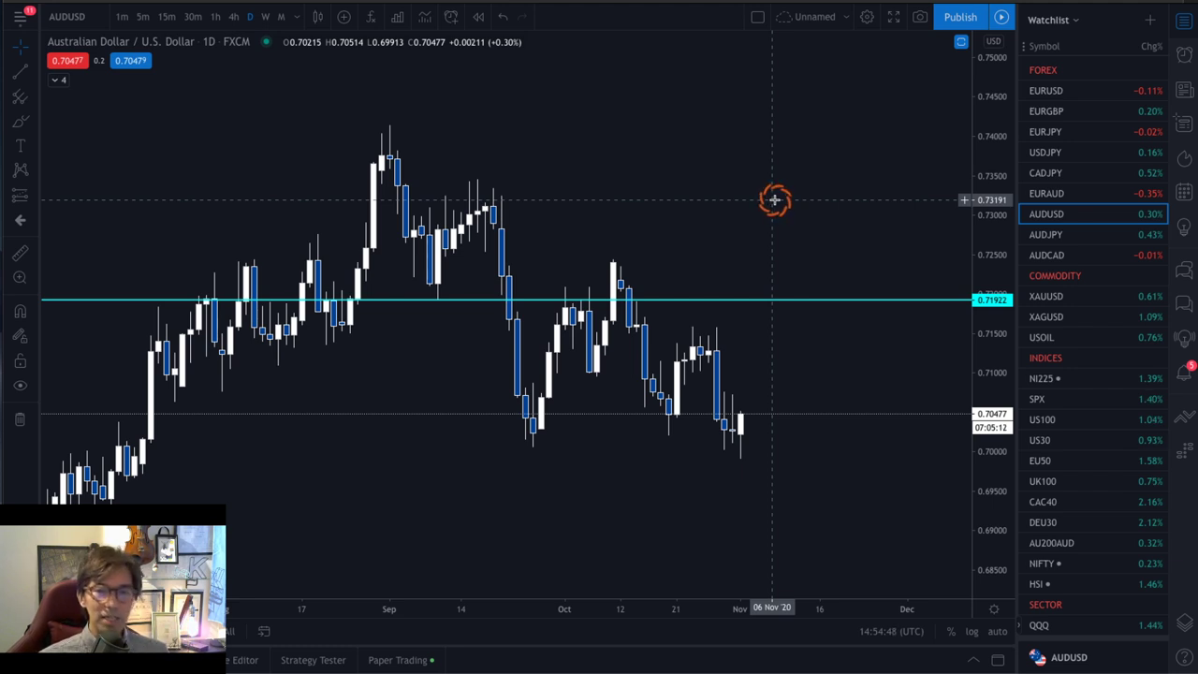
# Switch the daily chart to EURUSD.
pyautogui.click(1046, 91)
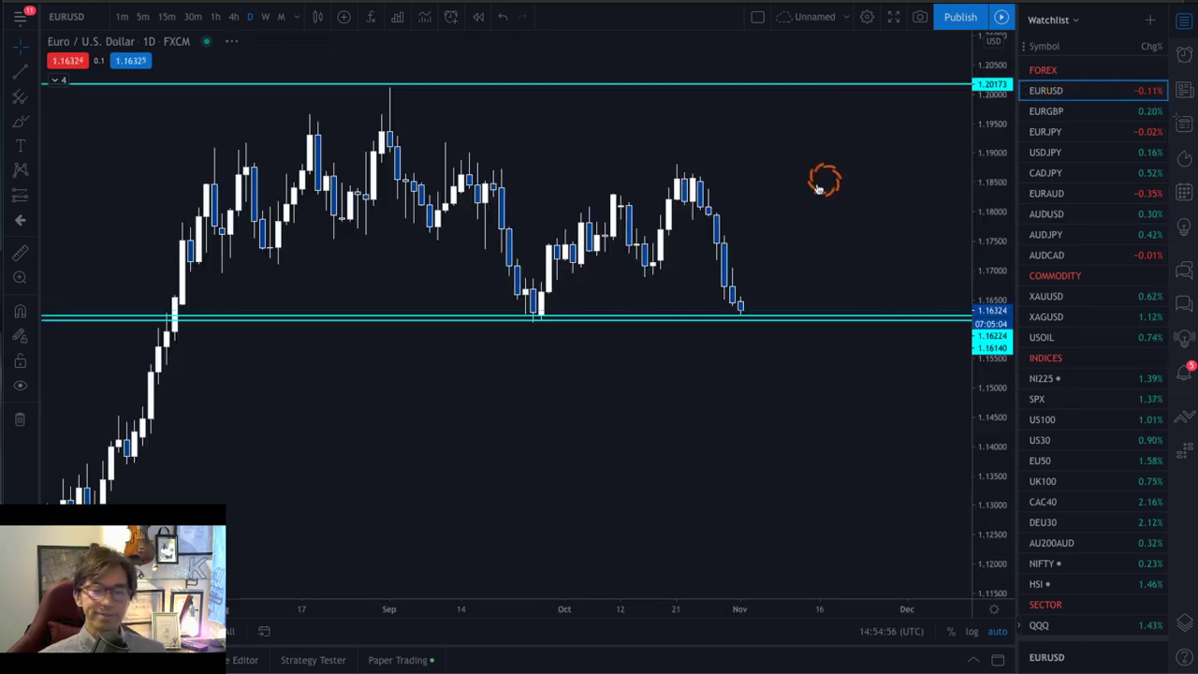
pyautogui.moveTo(607, 159); pyautogui.dragTo(748, 176)
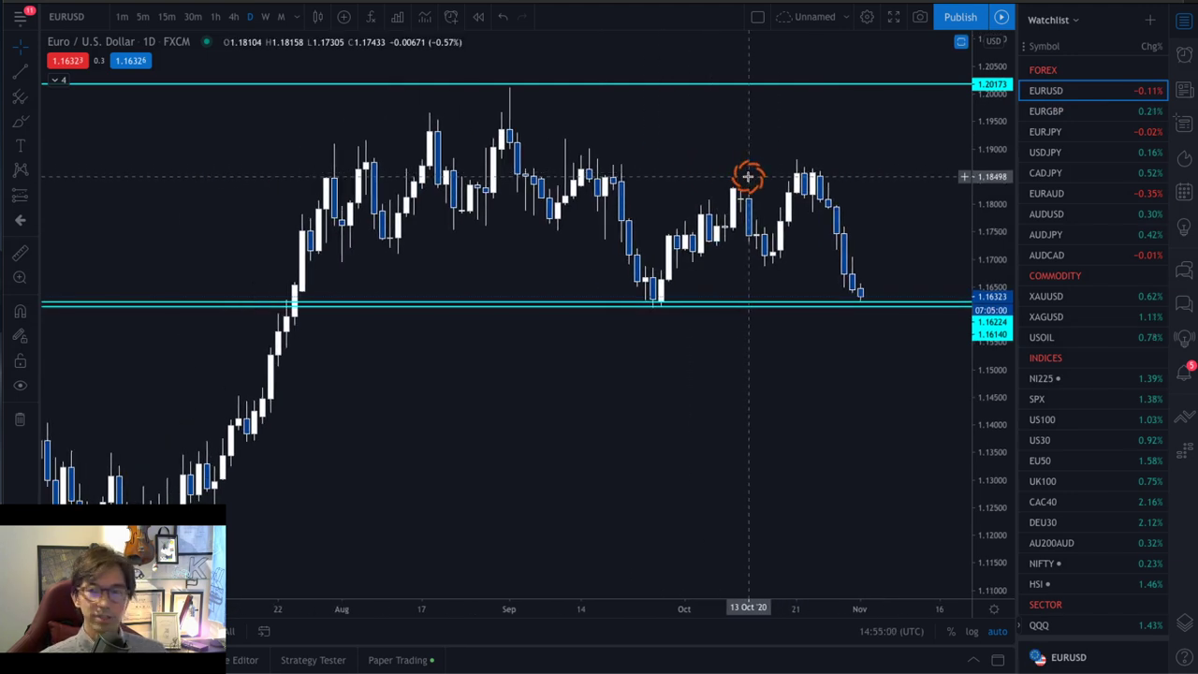
pyautogui.hscroll(-3, 637, 171)
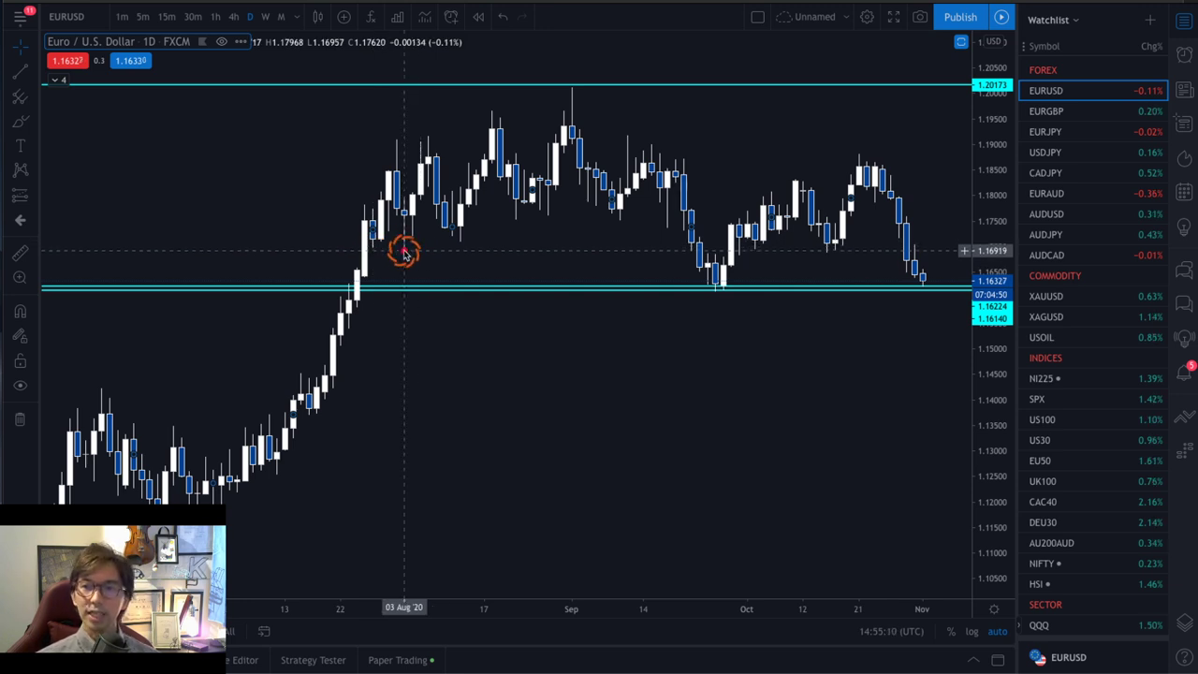
# Trace the rising EURUSD swings from 3 August to the 1 September peak in red, project a rally above 1.20173, and clear the markup.
pyautogui.moveTo(403, 250)
pyautogui.mouseDown()
pyautogui.moveTo(430, 140)
pyautogui.moveTo(462, 240)
pyautogui.mouseUp()
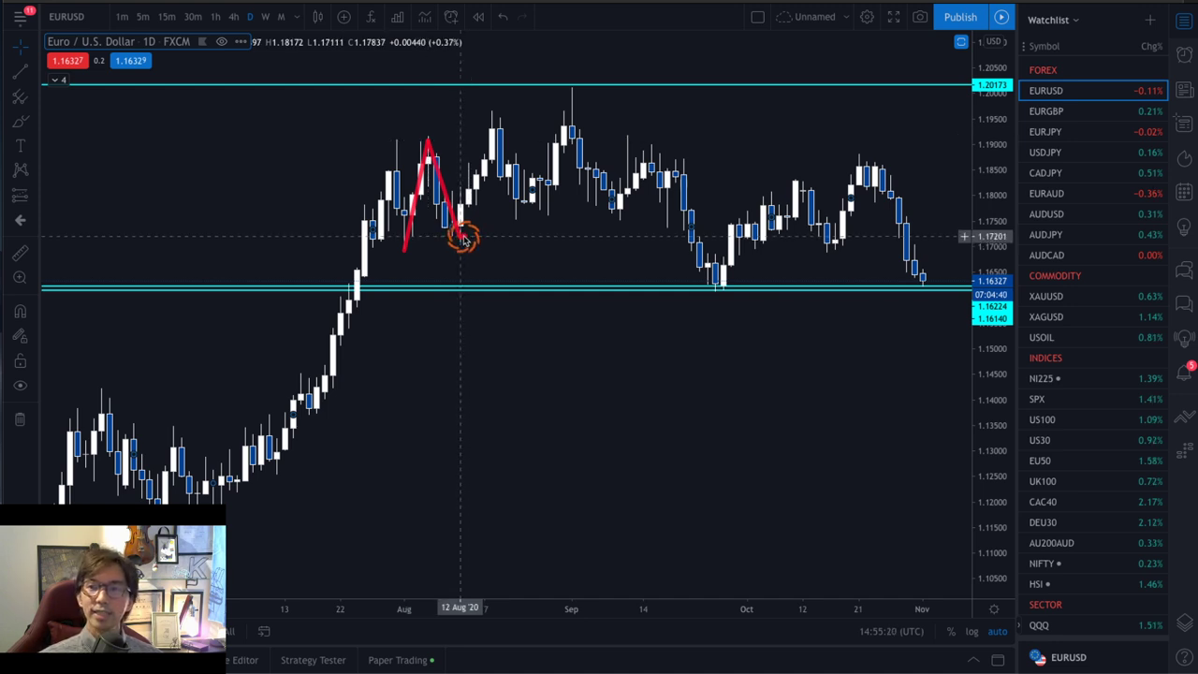
pyautogui.moveTo(462, 237); pyautogui.dragTo(493, 115)
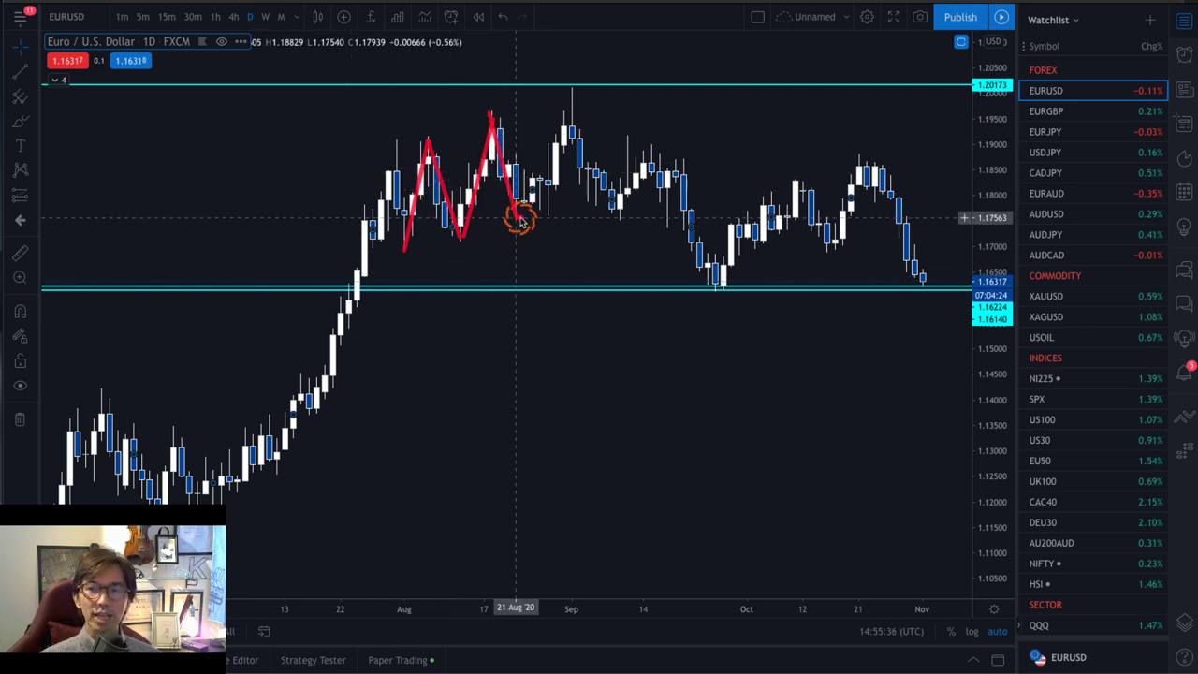
pyautogui.moveTo(515, 219); pyautogui.dragTo(570, 92)
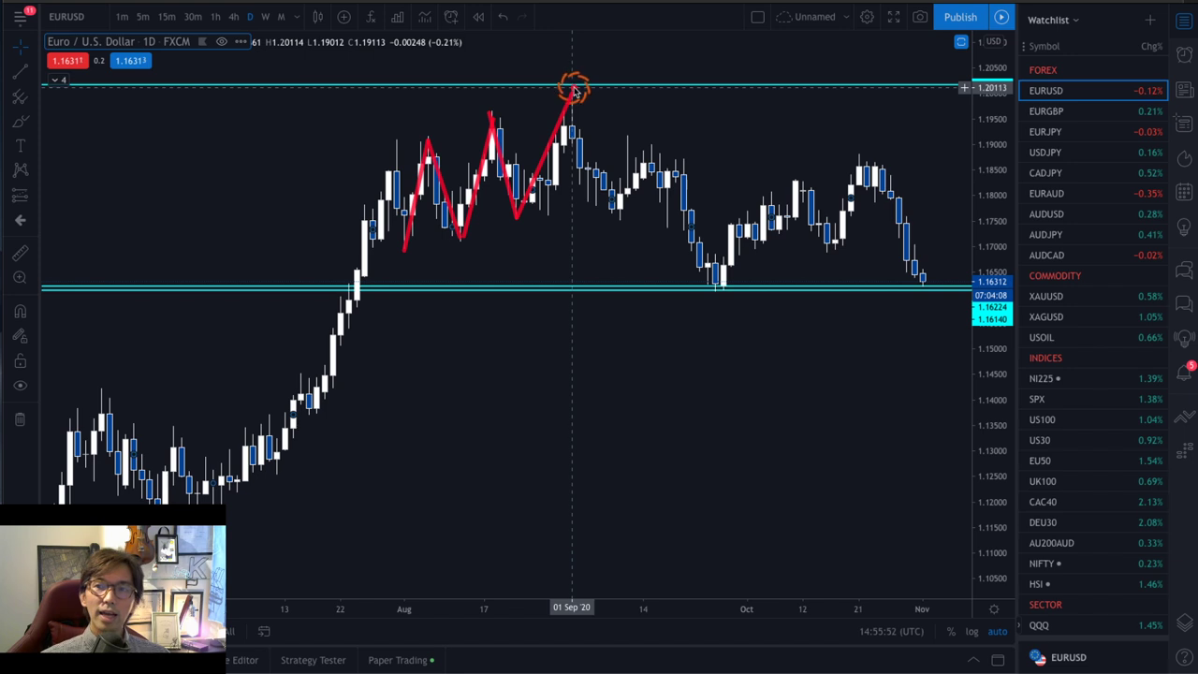
pyautogui.moveTo(574, 88)
pyautogui.mouseDown()
pyautogui.moveTo(593, 177)
pyautogui.moveTo(671, 23)
pyautogui.mouseUp()
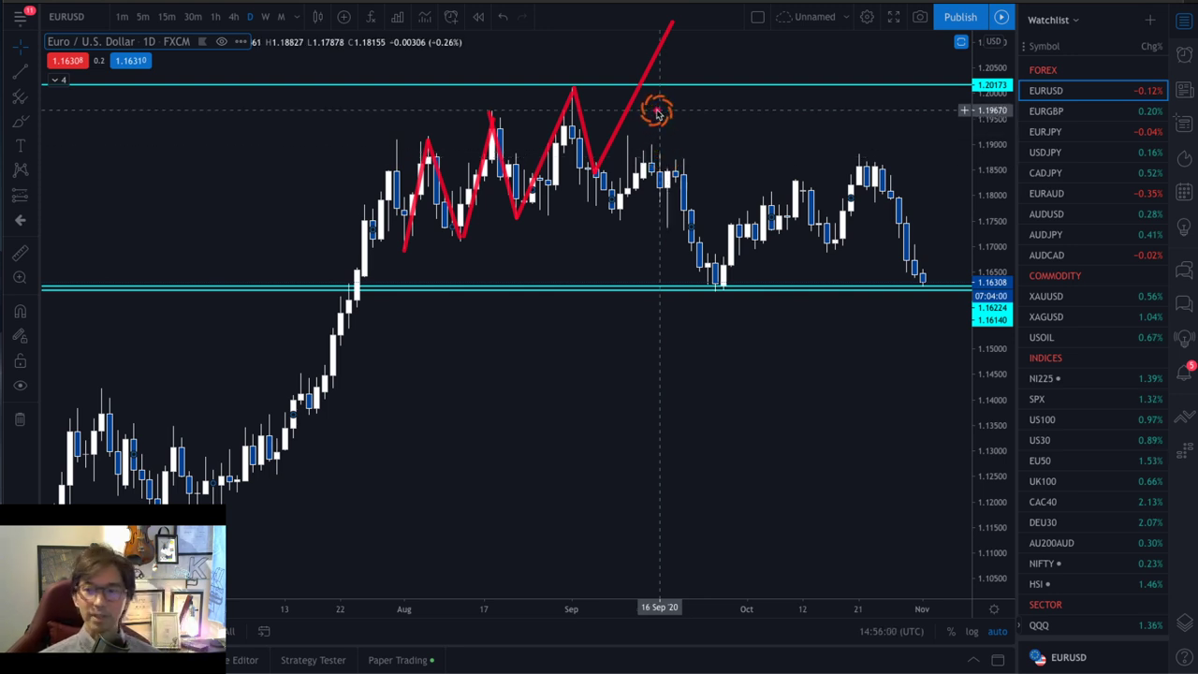
pyautogui.hotkey('ctrl', 'z')
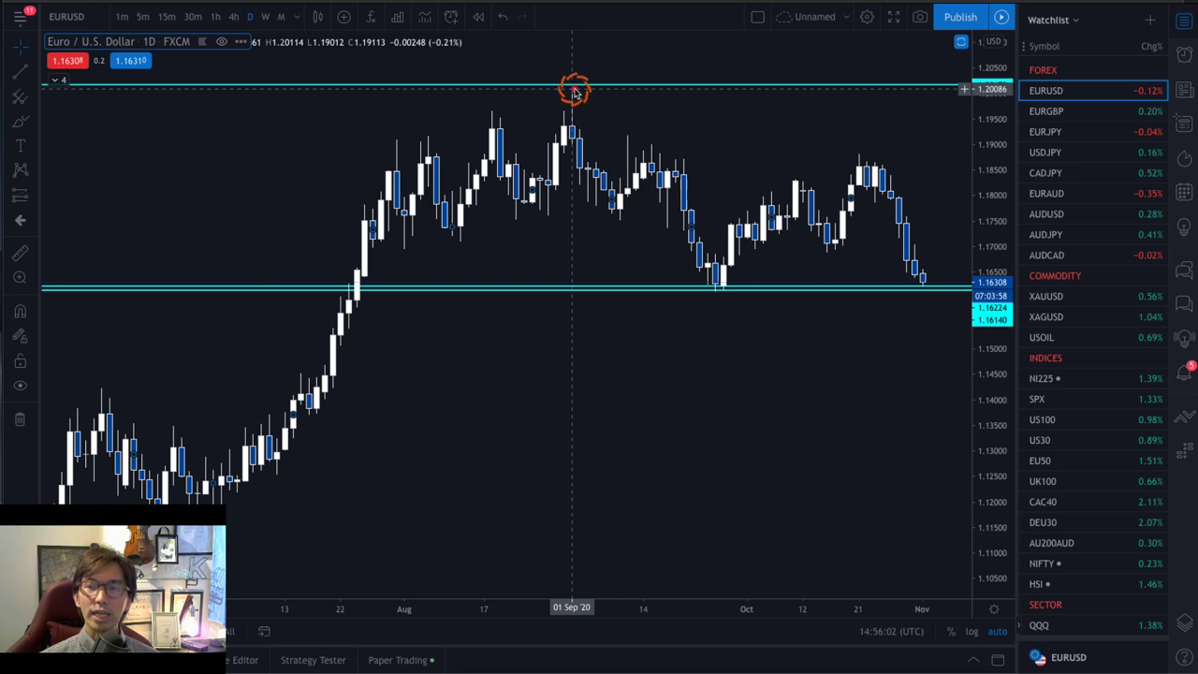
# Draw a falling N wave with red arrows from the 1 September peak to the late-September low, plus a break level near 1.1750.
pyautogui.moveTo(574, 91)
pyautogui.mouseDown()
pyautogui.moveTo(615, 209)
pyautogui.moveTo(625, 141)
pyautogui.moveTo(717, 285)
pyautogui.mouseUp()
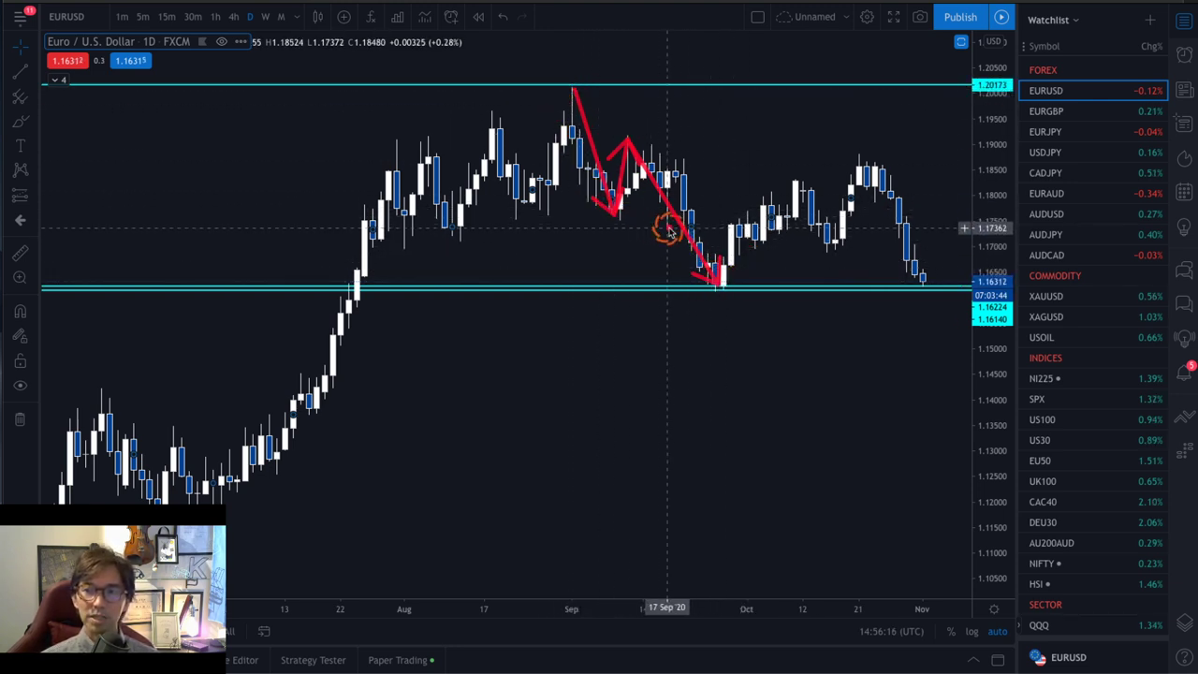
pyautogui.moveTo(599, 222); pyautogui.dragTo(711, 222)
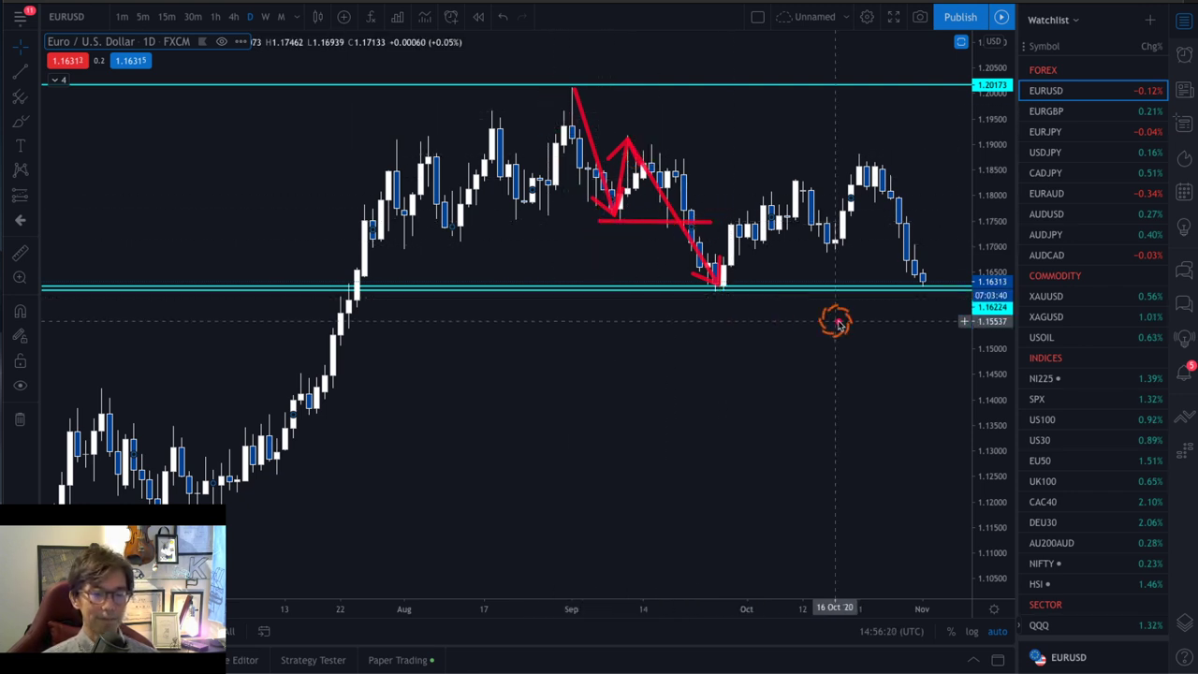
pyautogui.click(846, 388)
# Draw a red N wave from the late-September low to the October peak, a level line at its first high, and a falling arrow to early November.
pyautogui.moveTo(668, 384); pyautogui.dragTo(485, 359)
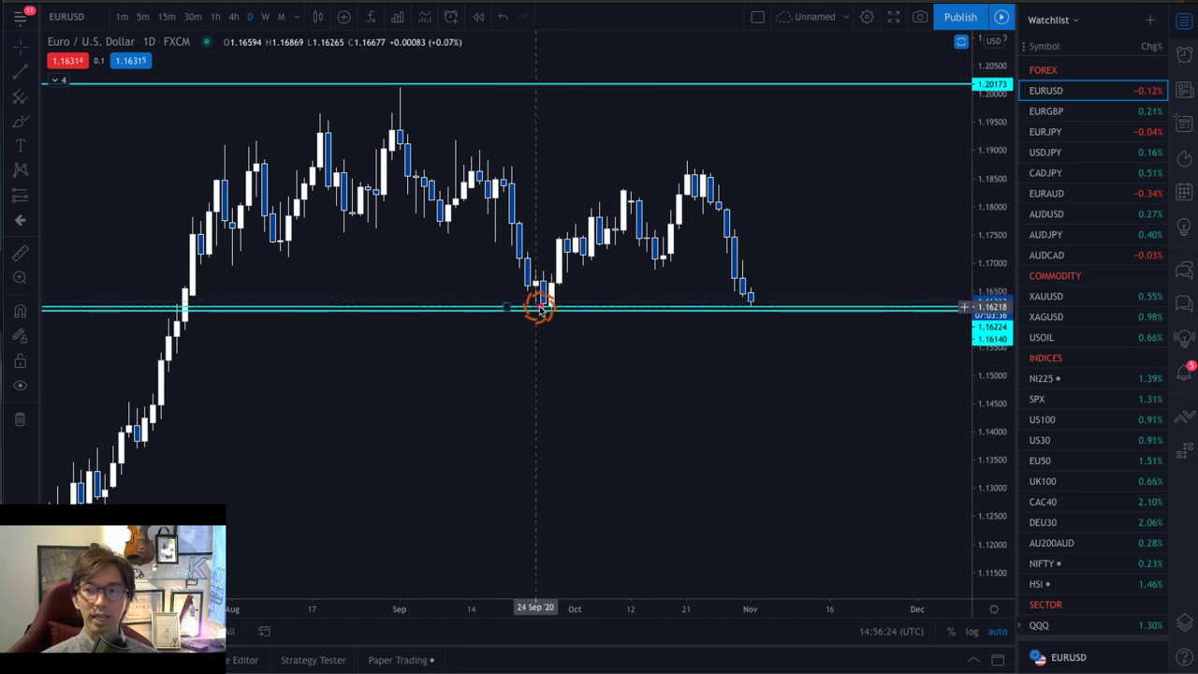
pyautogui.moveTo(539, 309)
pyautogui.mouseDown()
pyautogui.moveTo(621, 192)
pyautogui.moveTo(657, 264)
pyautogui.moveTo(690, 161)
pyautogui.mouseUp()
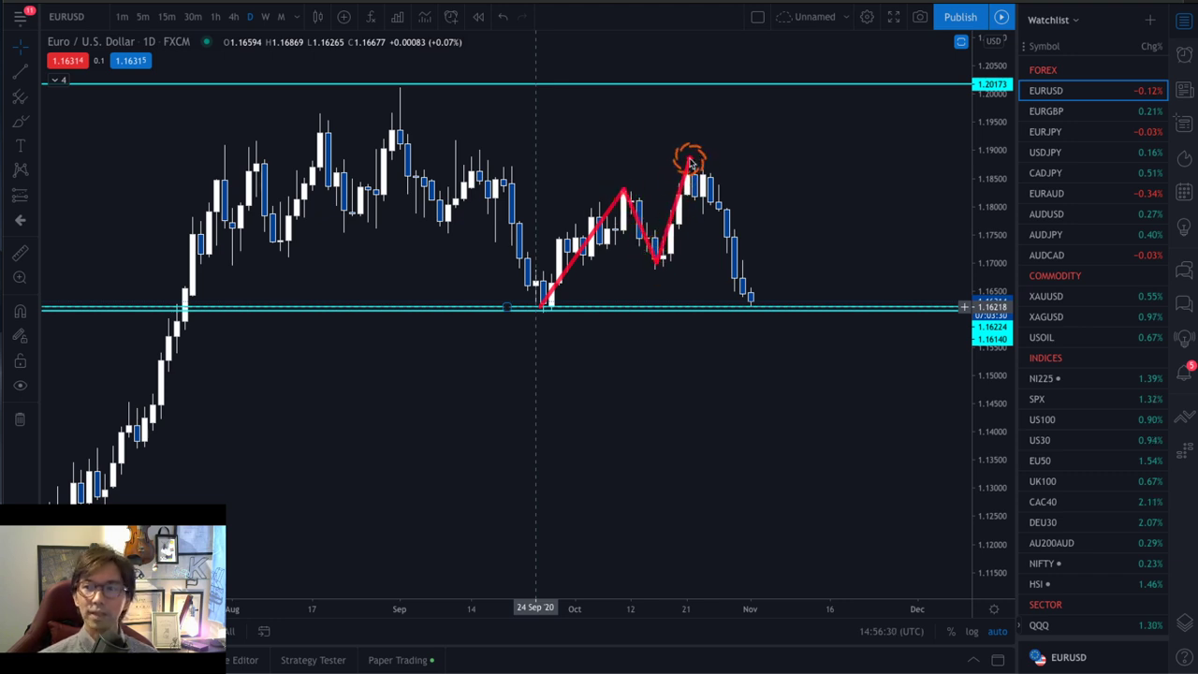
pyautogui.moveTo(593, 188); pyautogui.dragTo(707, 189)
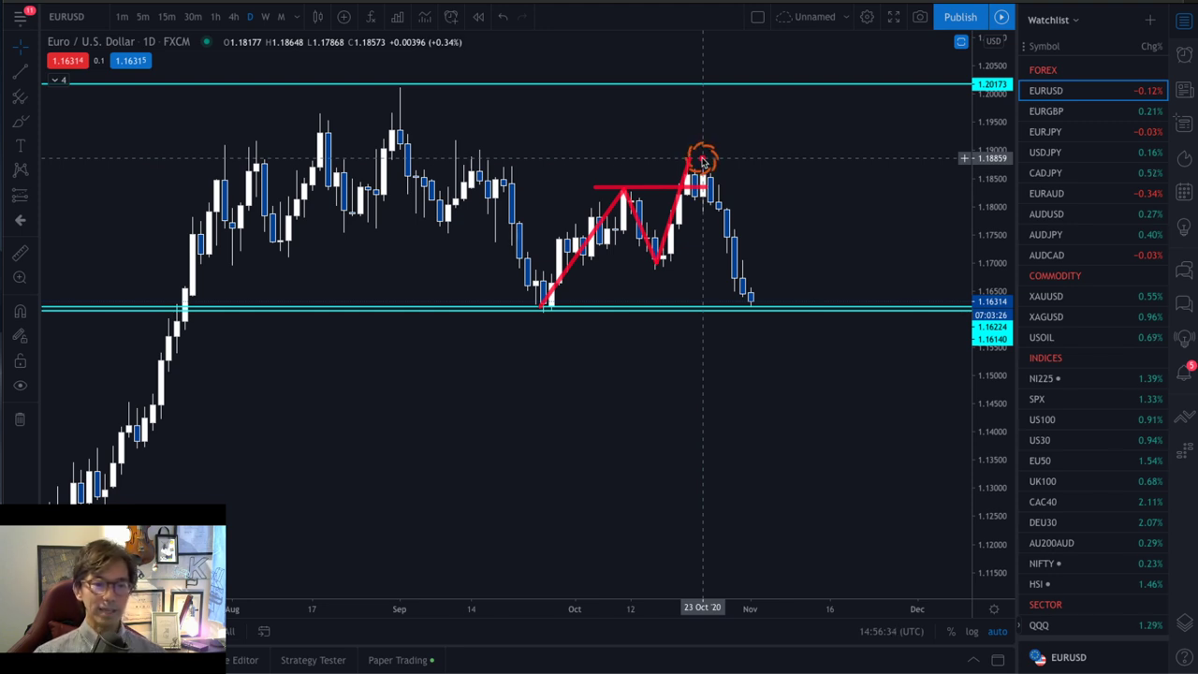
pyautogui.moveTo(693, 167); pyautogui.dragTo(751, 299)
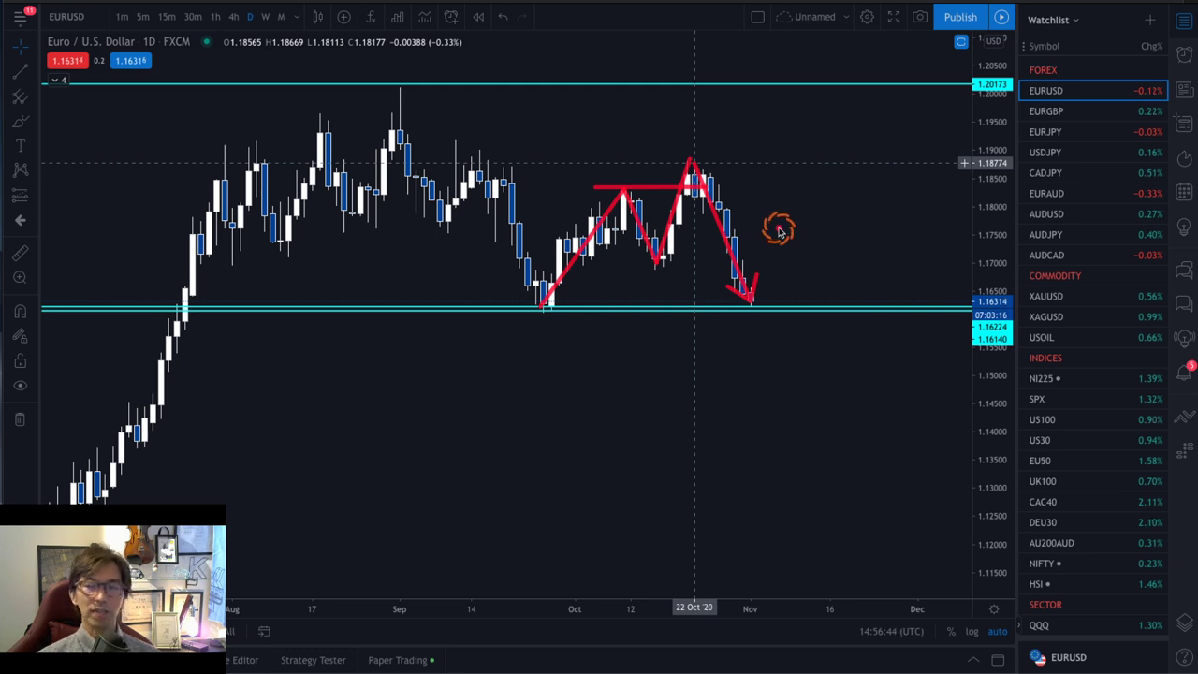
# Clear the EURUSD markup, then draw a red level near 1.1695 and a falling N wave from the October peak to about 1.15.
pyautogui.hotkey('ctrl', 'alt', 'h')
pyautogui.moveTo(826, 235); pyautogui.dragTo(762, 235)
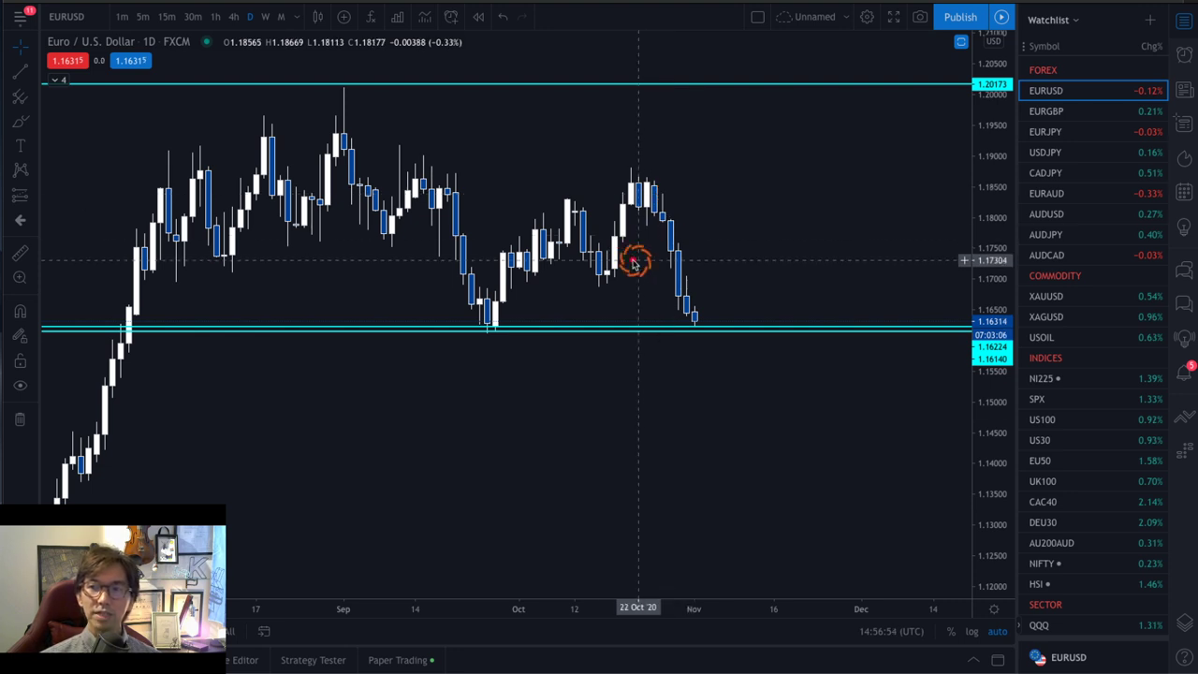
pyautogui.moveTo(580, 282); pyautogui.dragTo(717, 281)
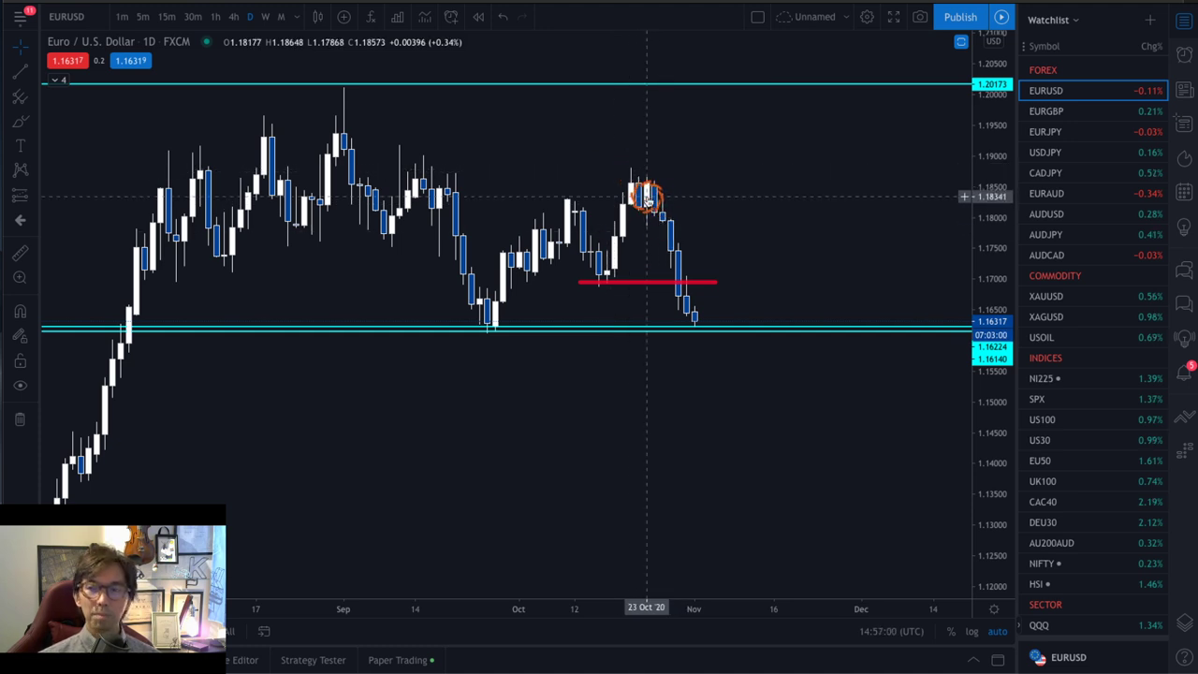
pyautogui.moveTo(631, 176)
pyautogui.mouseDown()
pyautogui.moveTo(690, 295)
pyautogui.moveTo(690, 324)
pyautogui.moveTo(723, 292)
pyautogui.moveTo(777, 393)
pyautogui.mouseUp()
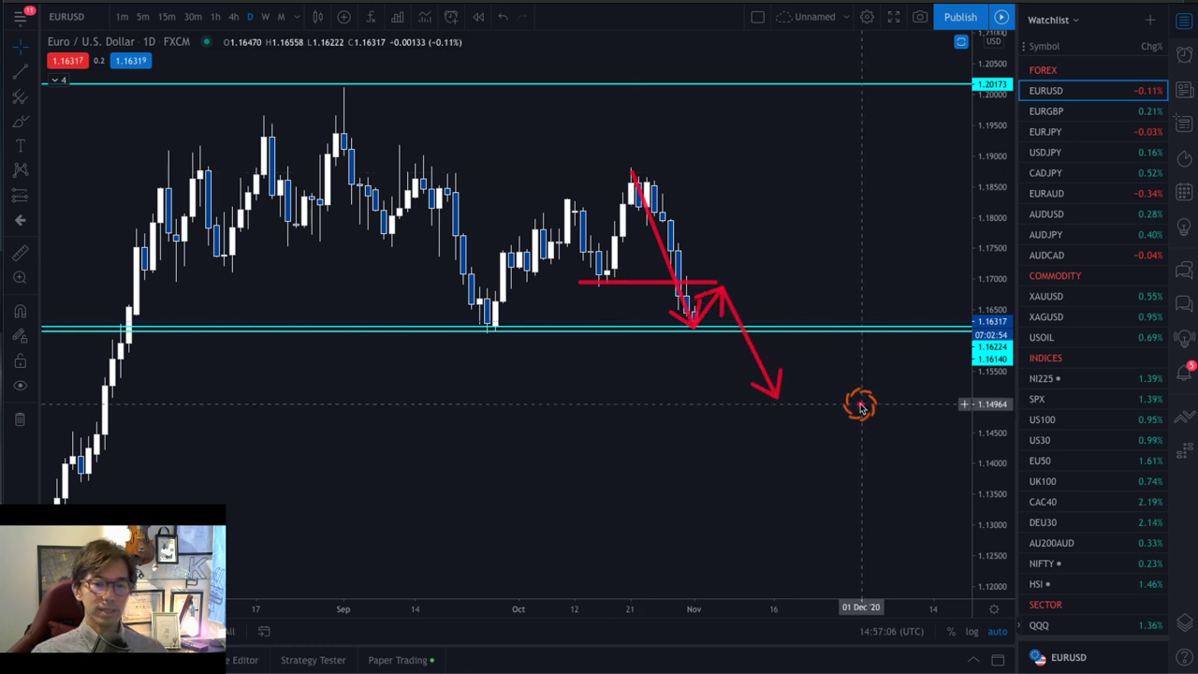
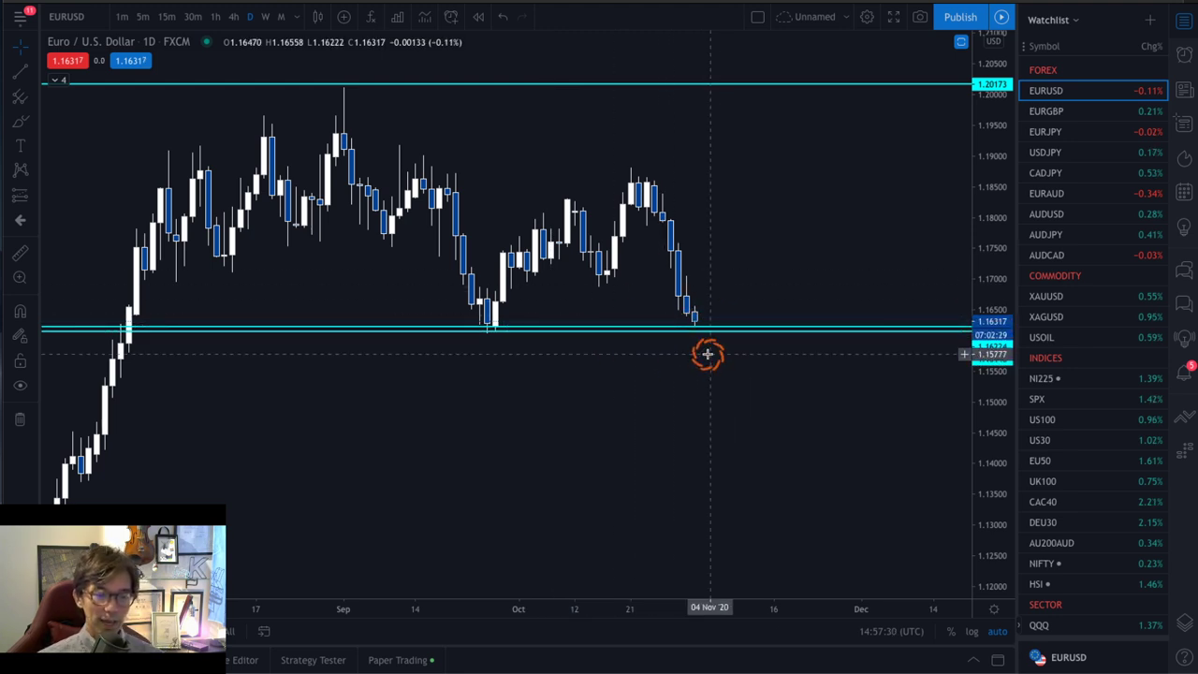
# Sketch a red pullback from the early-November low, a level line near 1.1695, and an arrow falling from it to about 1.15.
pyautogui.moveTo(687, 308)
pyautogui.mouseDown()
pyautogui.moveTo(708, 315)
pyautogui.moveTo(731, 274)
pyautogui.mouseUp()
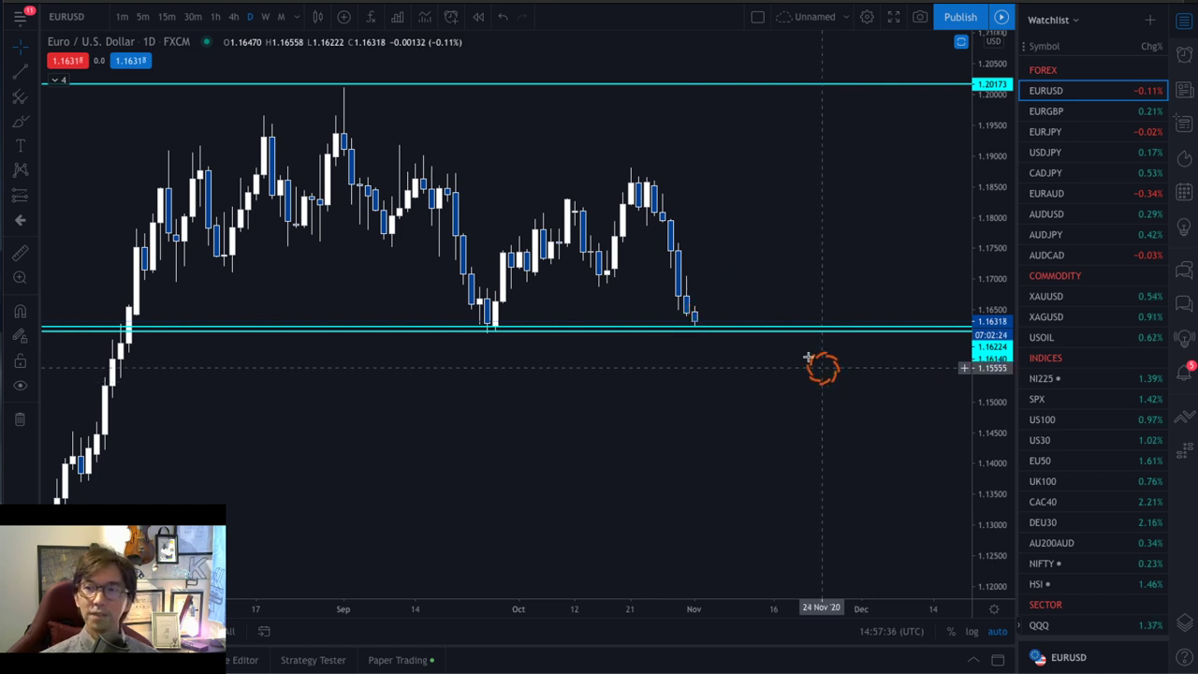
pyautogui.moveTo(680, 286)
pyautogui.mouseDown()
pyautogui.moveTo(695, 316)
pyautogui.moveTo(721, 288)
pyautogui.mouseUp()
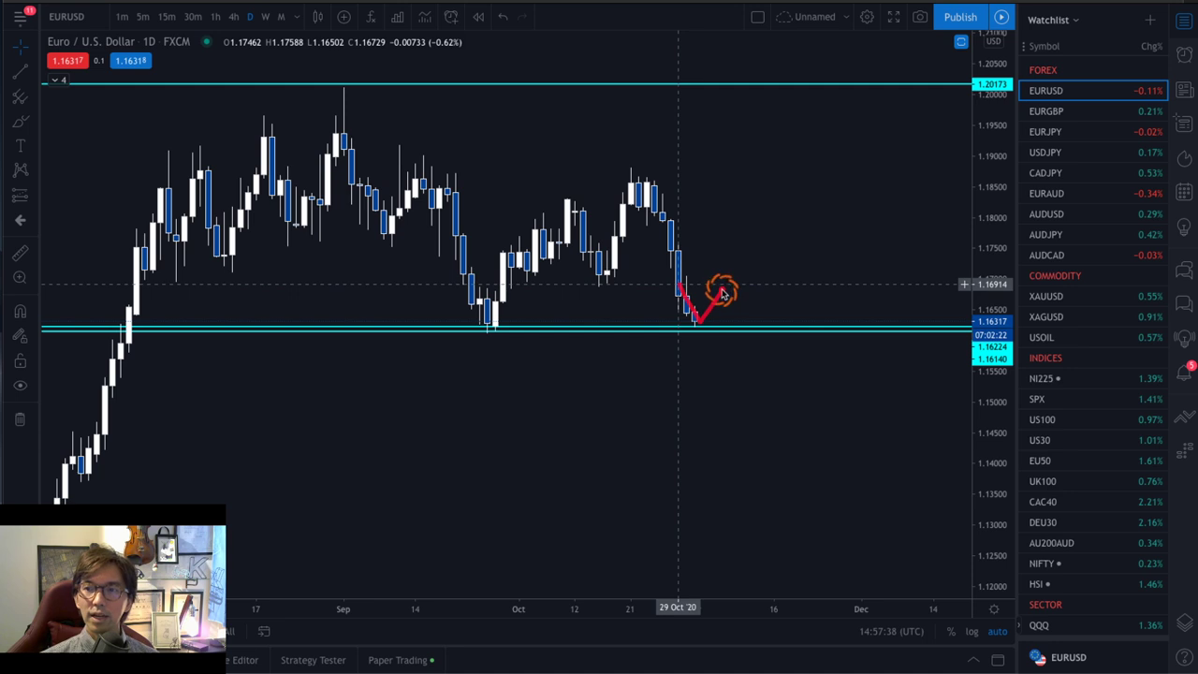
pyautogui.moveTo(568, 282); pyautogui.dragTo(763, 283)
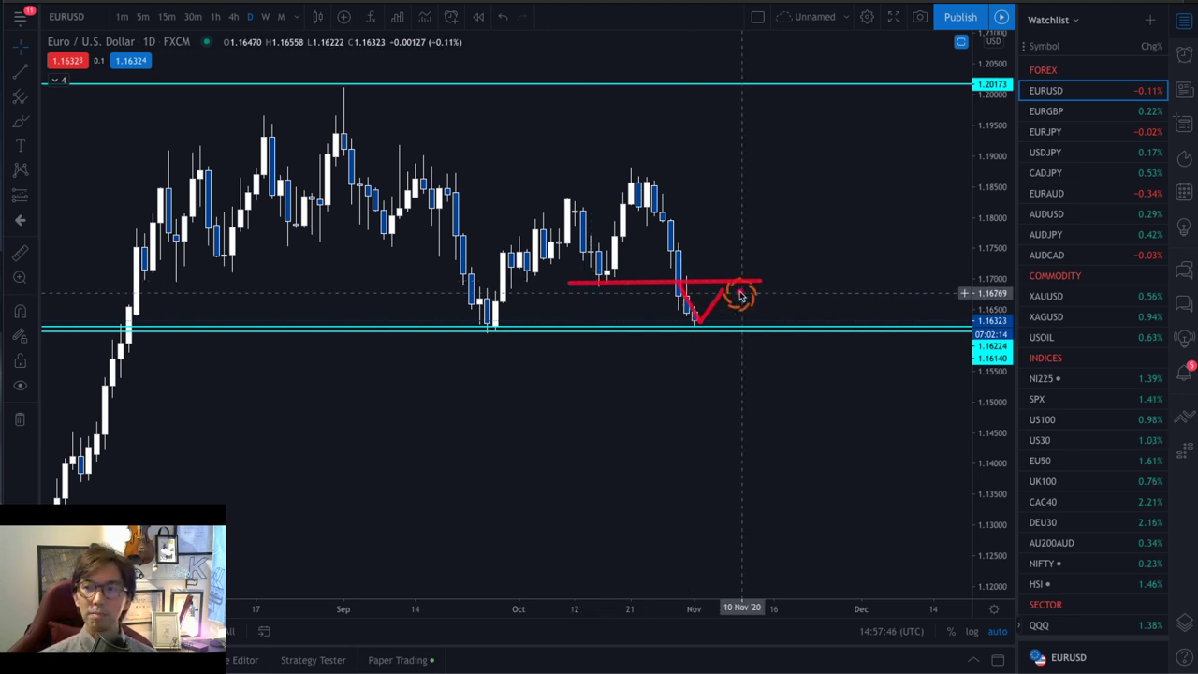
pyautogui.moveTo(721, 280); pyautogui.dragTo(791, 400)
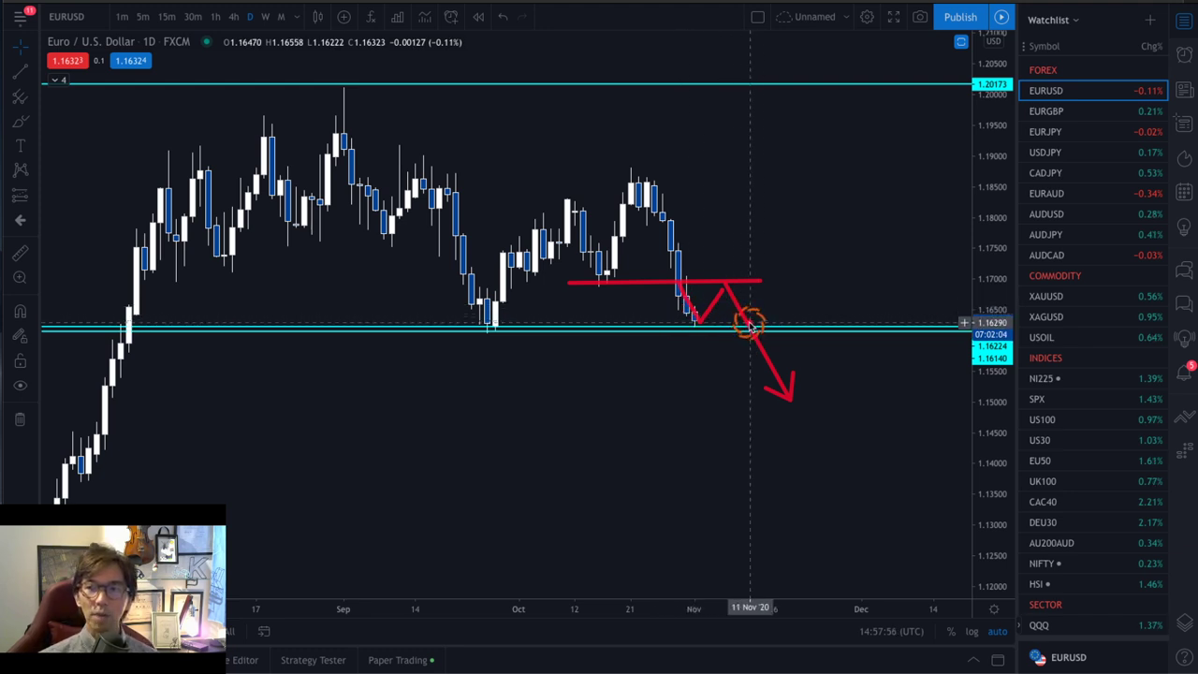
# Draw an alternative arrow rising to about 1.18 and a short level marked S near 1.1585, then clear the markup.
pyautogui.moveTo(749, 320); pyautogui.dragTo(814, 207)
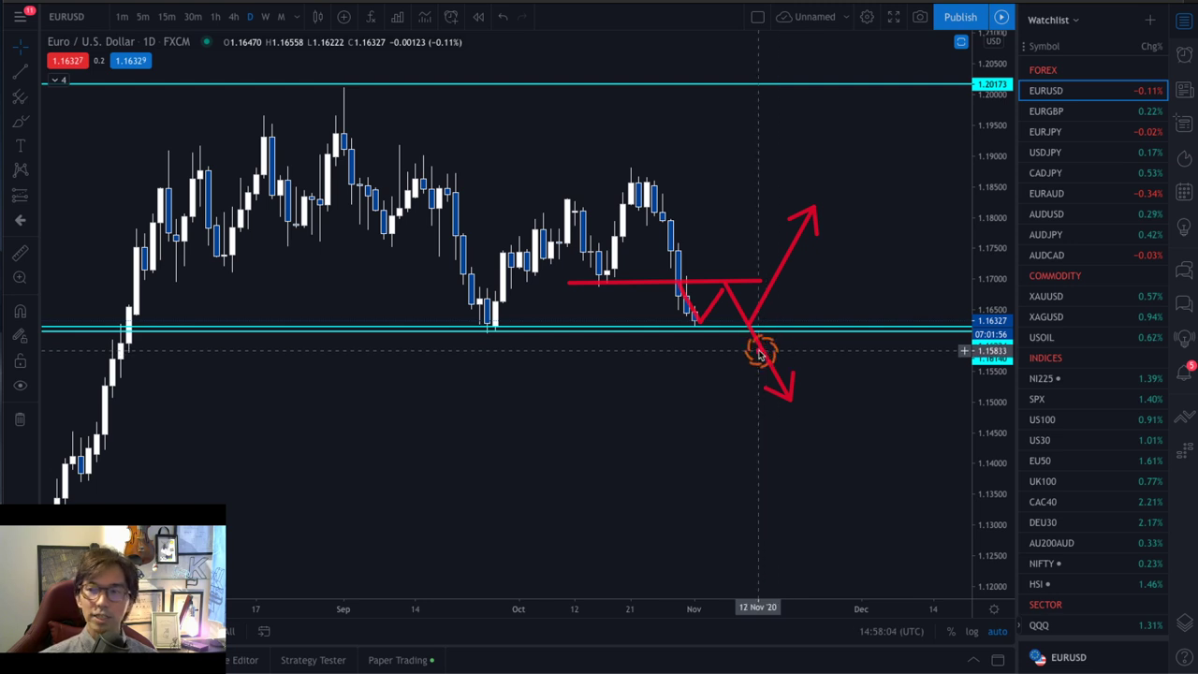
pyautogui.moveTo(743, 349)
pyautogui.mouseDown()
pyautogui.moveTo(794, 347)
pyautogui.moveTo(793, 368)
pyautogui.mouseUp()
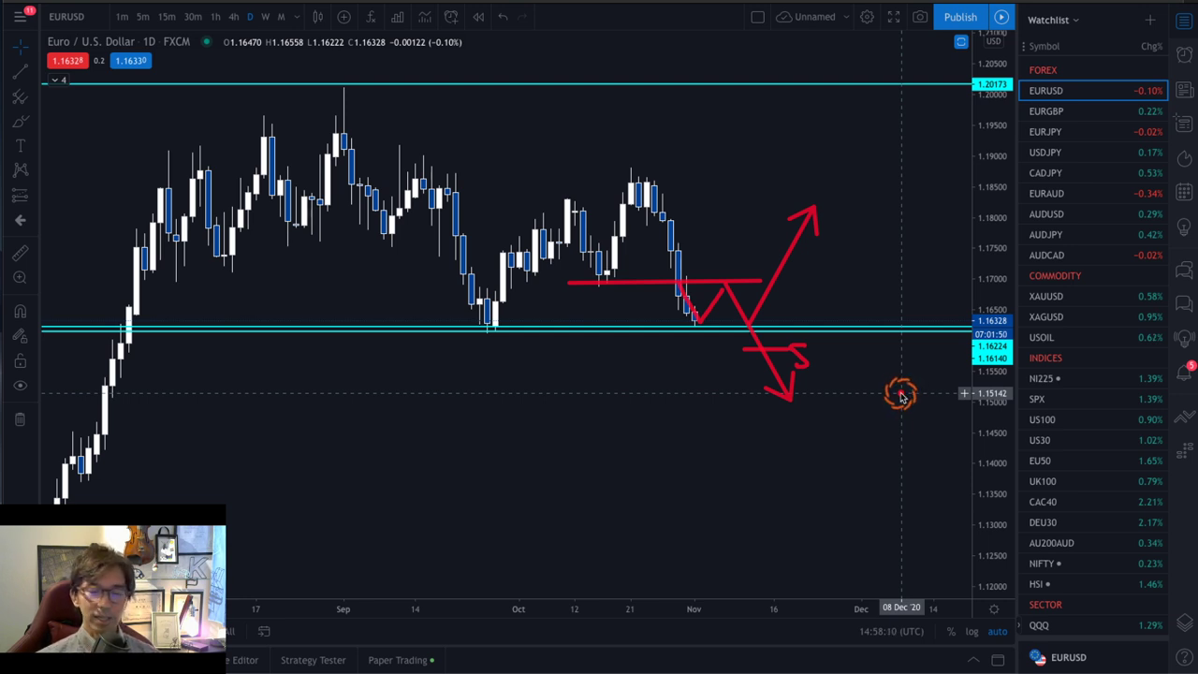
pyautogui.press('Escape')
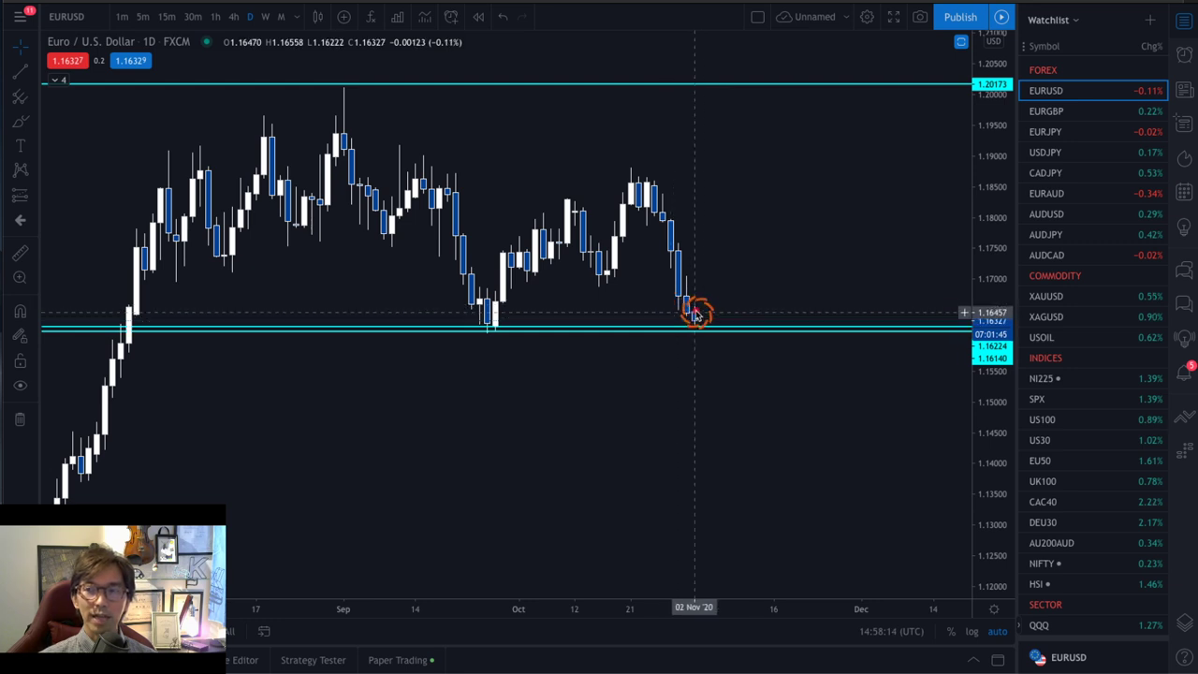
# Project a rising zigzag from the November low to about 1.185 with a level line at its first high, then clear the markup.
pyautogui.moveTo(684, 299)
pyautogui.mouseDown()
pyautogui.moveTo(692, 327)
pyautogui.moveTo(718, 260)
pyautogui.moveTo(756, 273)
pyautogui.moveTo(768, 225)
pyautogui.mouseUp()
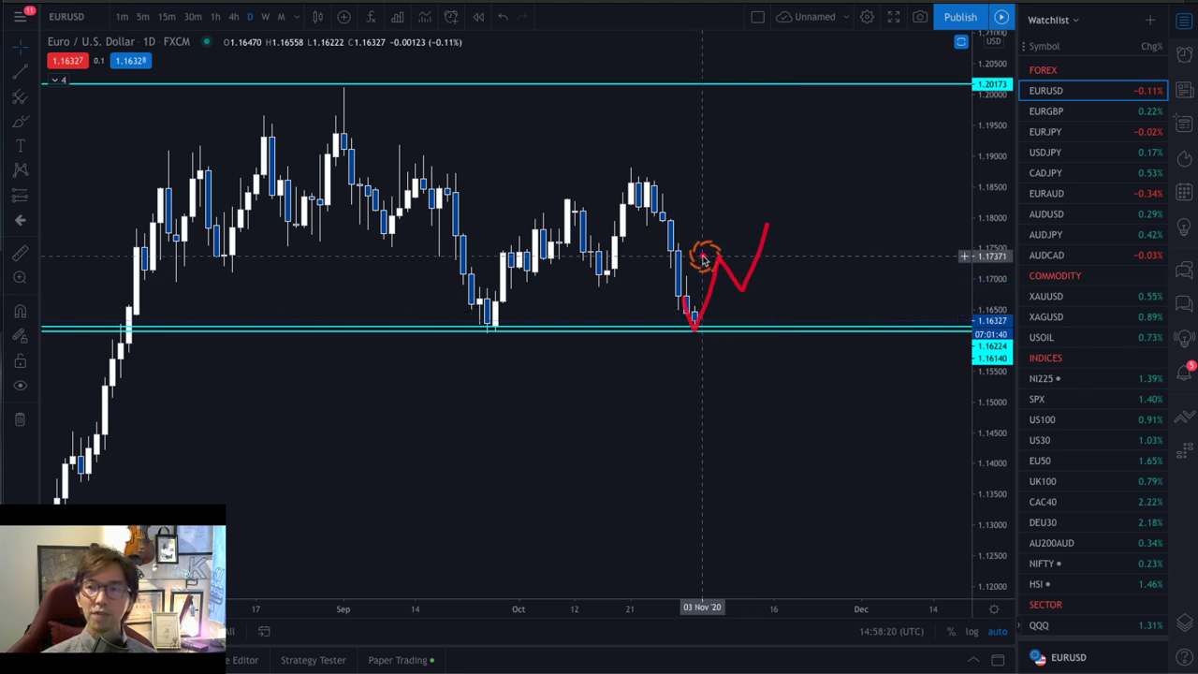
pyautogui.moveTo(687, 254); pyautogui.dragTo(784, 254)
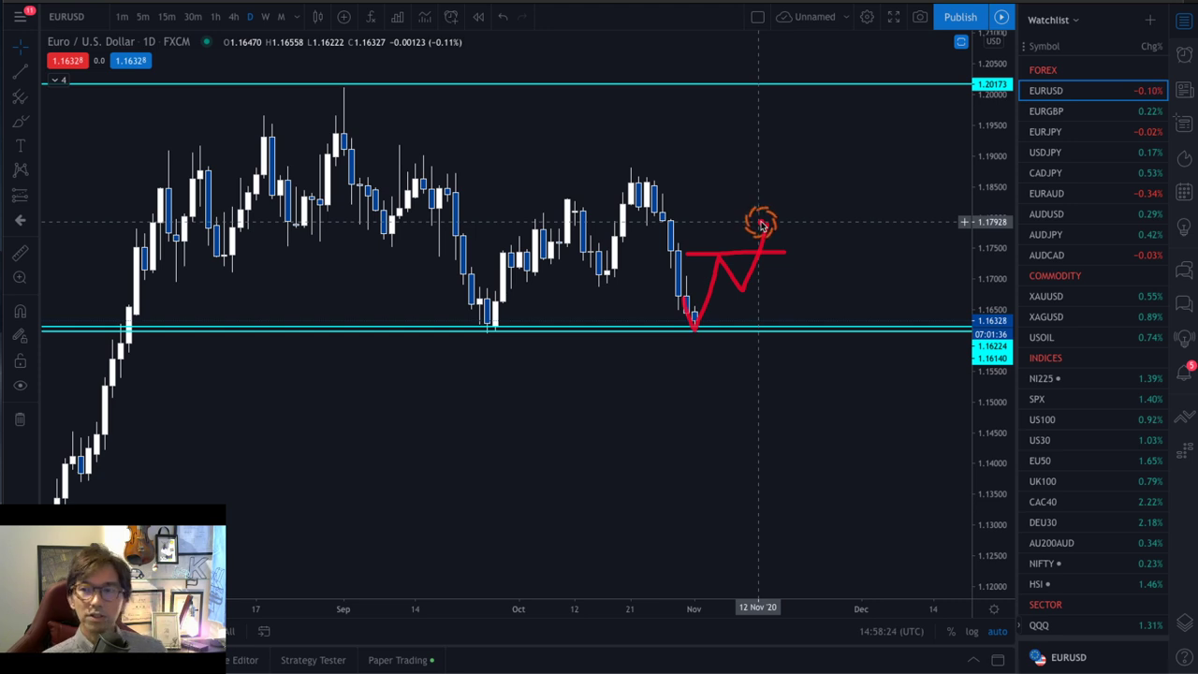
pyautogui.moveTo(767, 225)
pyautogui.mouseDown()
pyautogui.moveTo(789, 246)
pyautogui.moveTo(815, 195)
pyautogui.mouseUp()
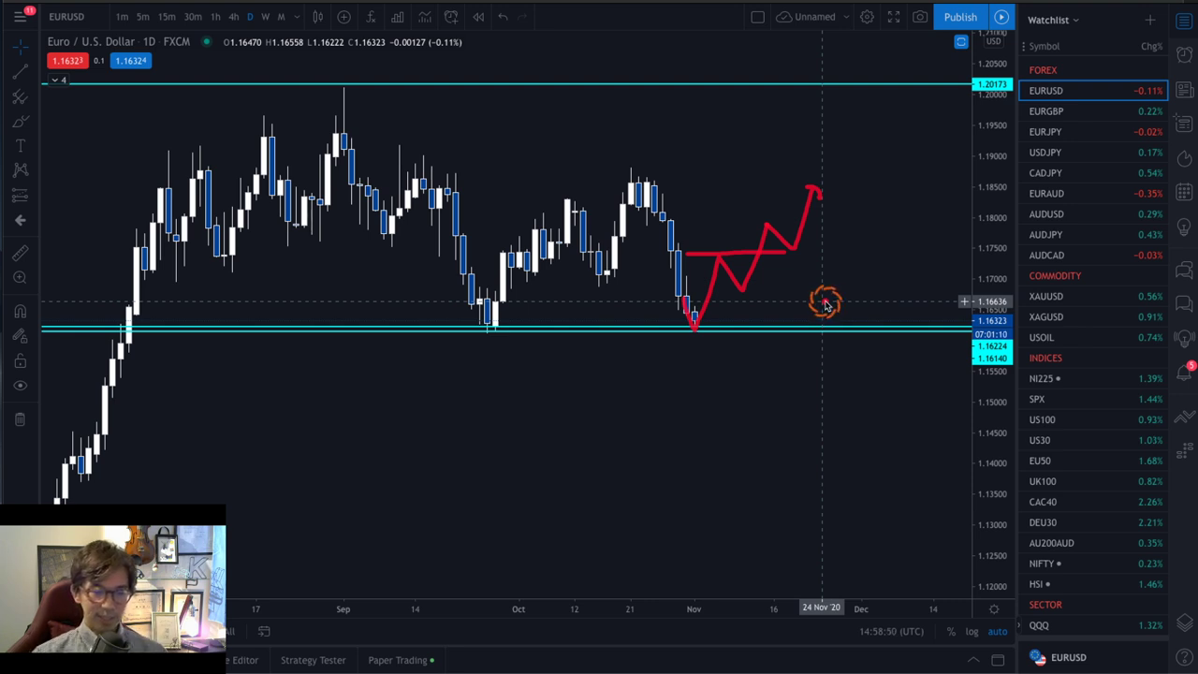
pyautogui.click(776, 271)
pyautogui.press('Delete')
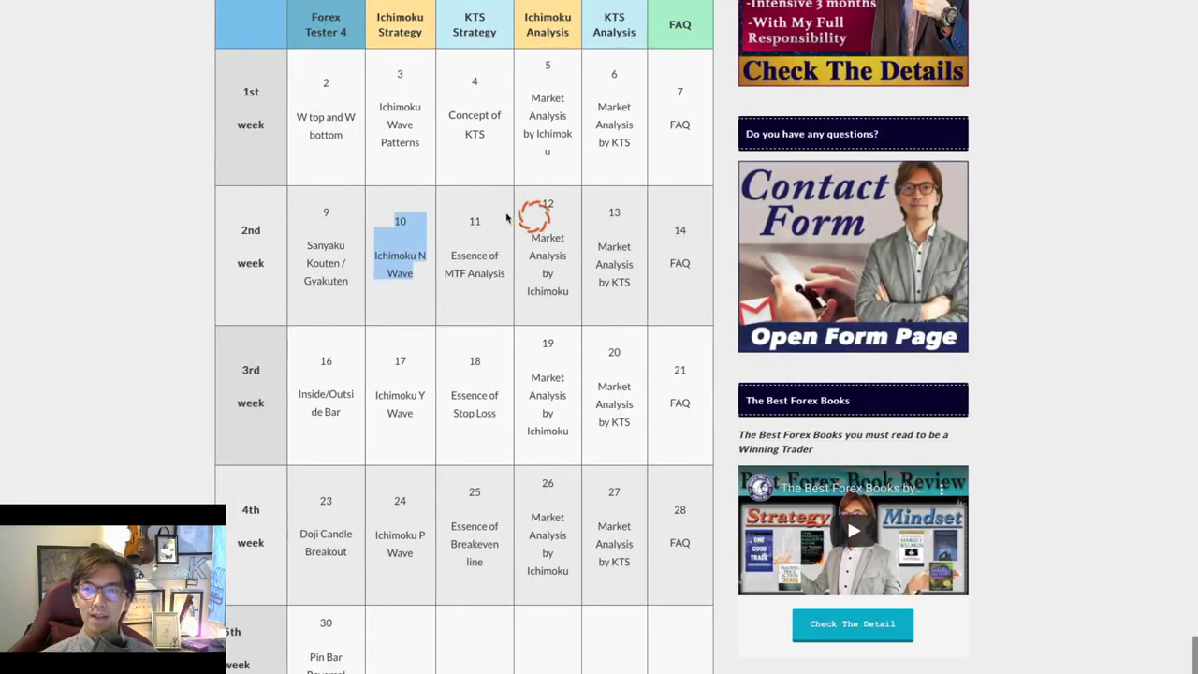
# Highlight the second-week Ichimoku N Wave lesson in the November schedule and return to the chart.
pyautogui.moveTo(390, 220); pyautogui.dragTo(421, 274)
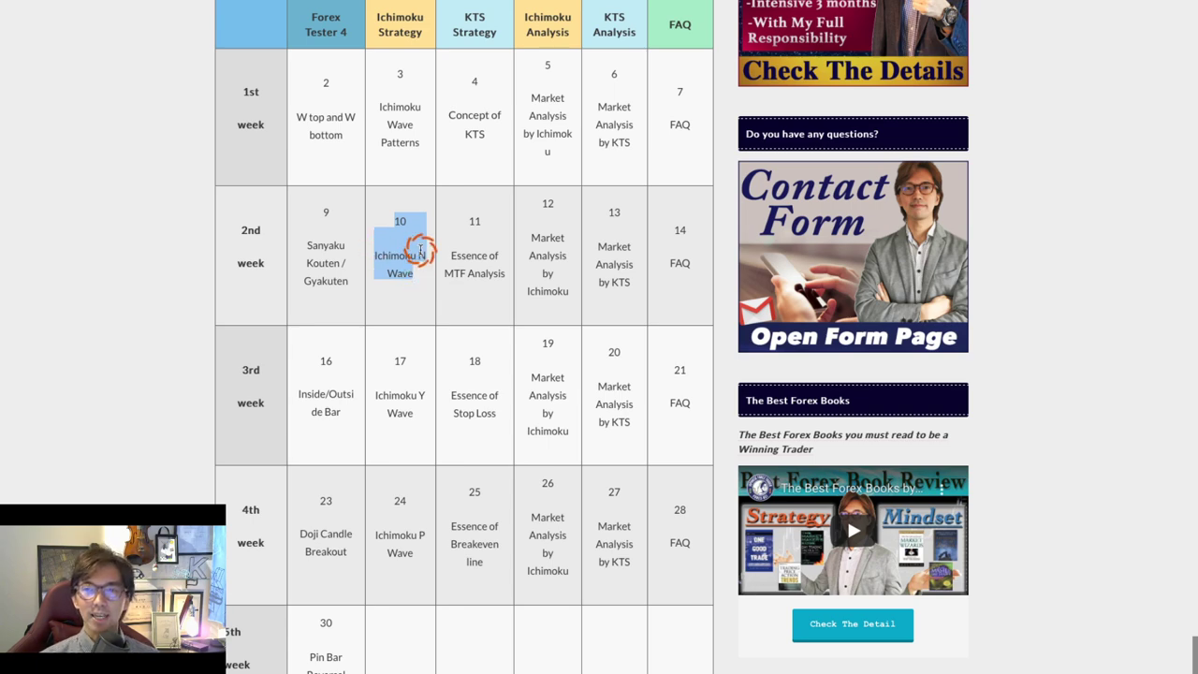
pyautogui.hotkey('ctrl', 'Left')
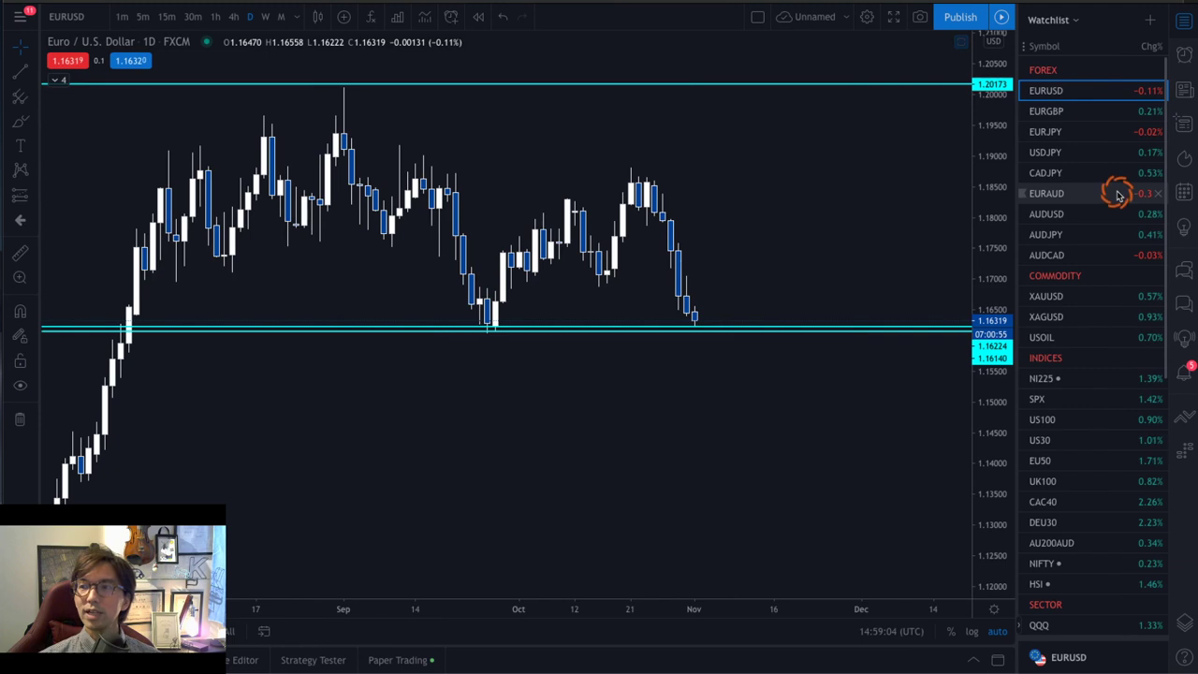
# Switch the daily chart to AUDUSD and bring the yellow converging trendlines of May 2020 into close view.
pyautogui.click(1042, 217)
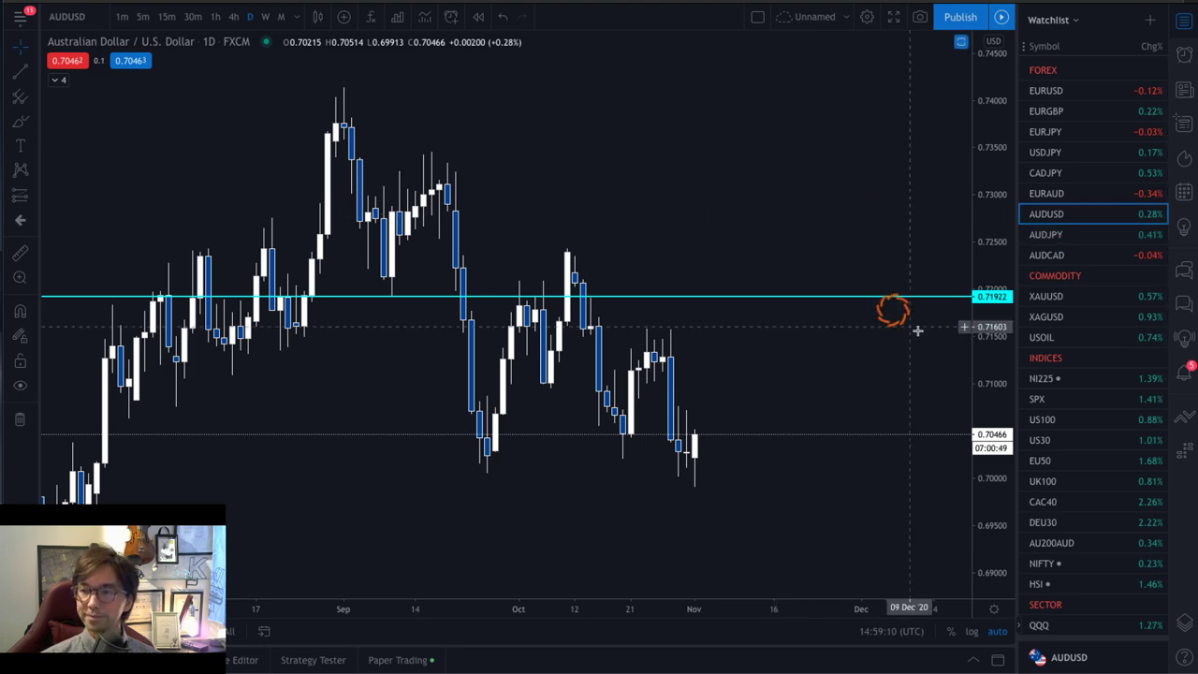
pyautogui.moveTo(973, 166); pyautogui.dragTo(979, 388)
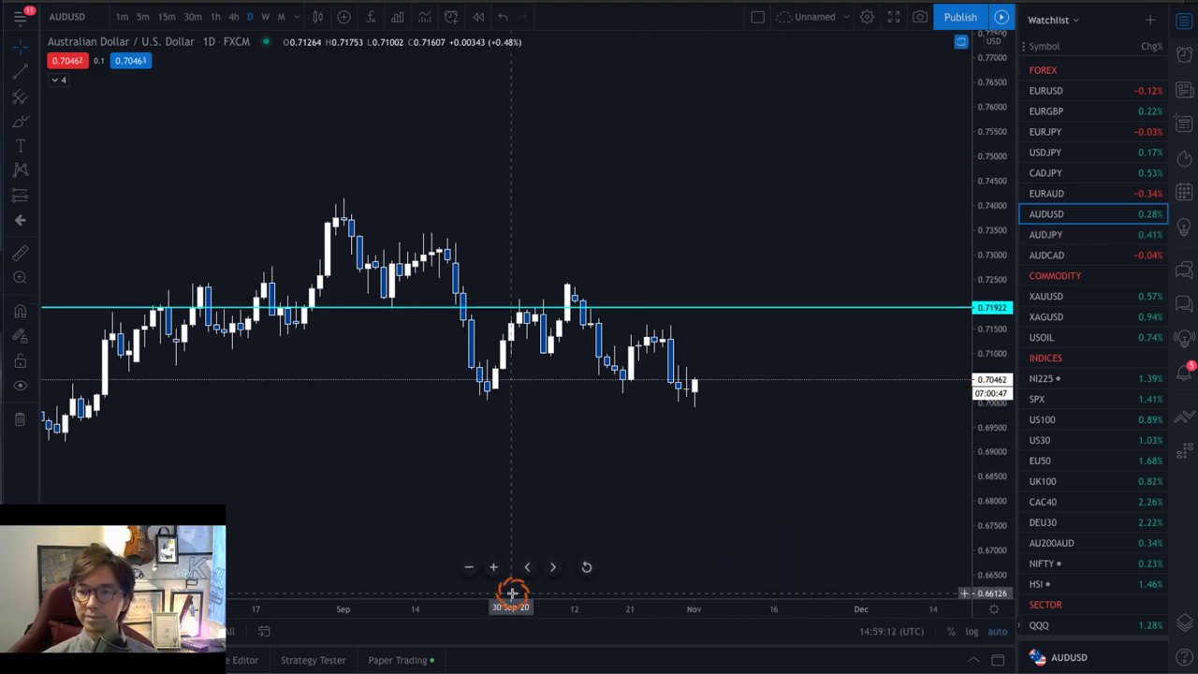
pyautogui.moveTo(454, 602)
pyautogui.mouseDown()
pyautogui.moveTo(751, 583)
pyautogui.moveTo(674, 505)
pyautogui.moveTo(842, 305)
pyautogui.mouseUp()
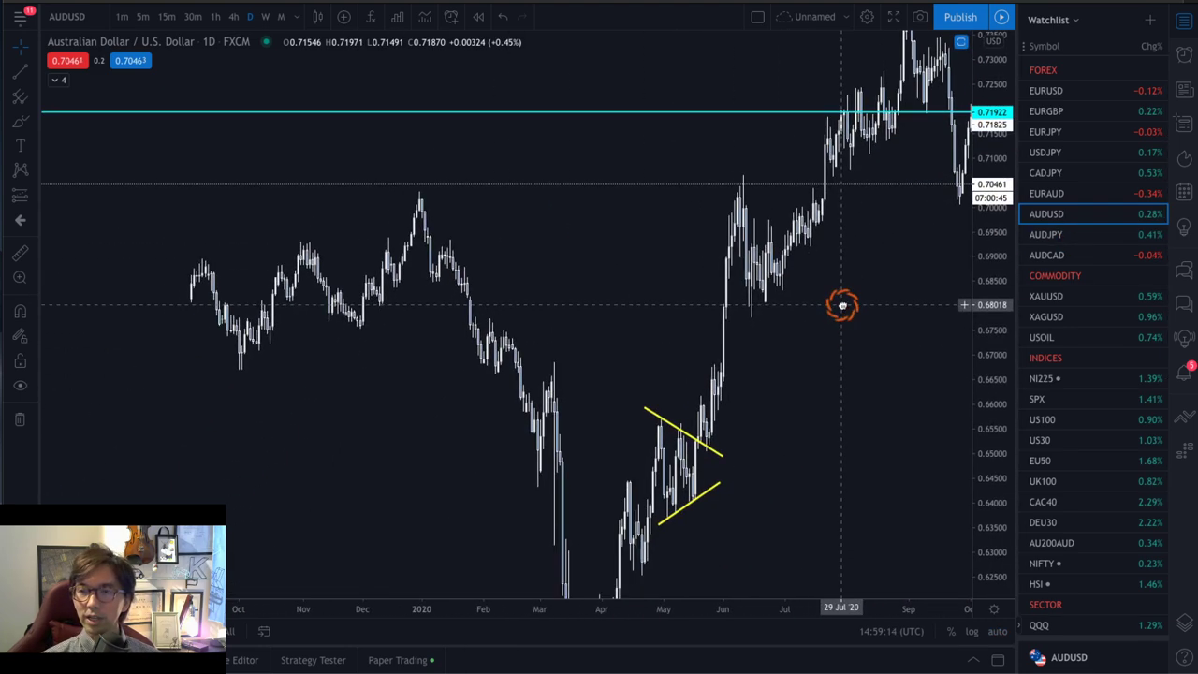
pyautogui.moveTo(764, 407); pyautogui.dragTo(775, 218)
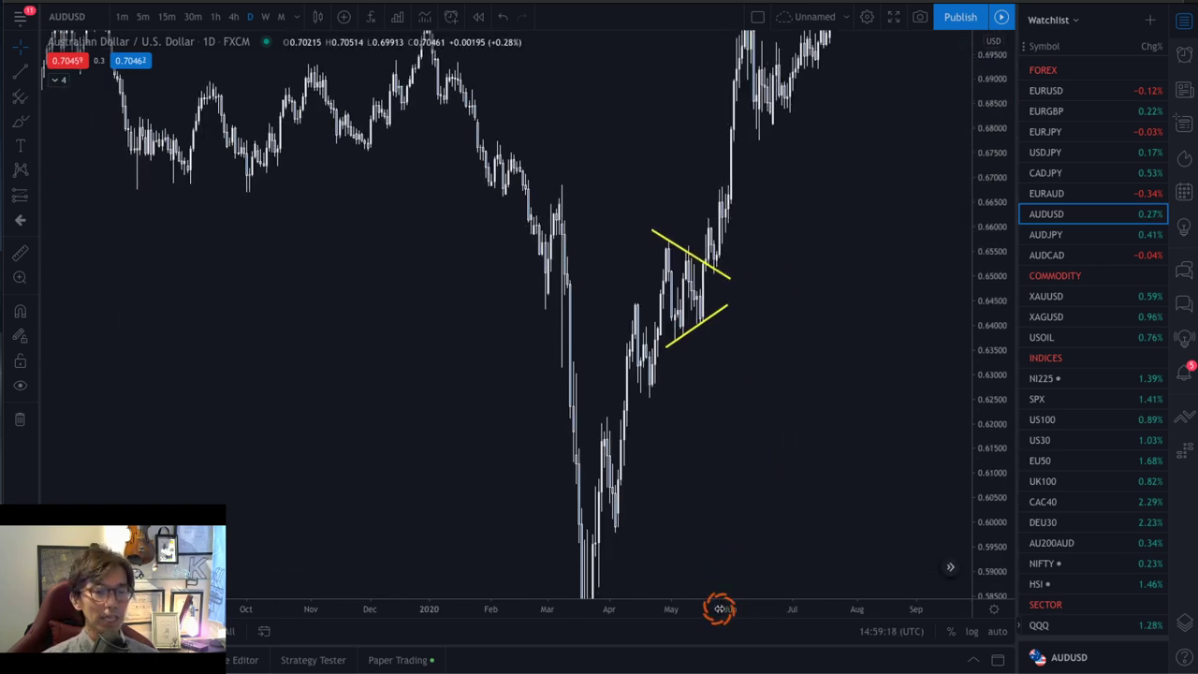
pyautogui.moveTo(719, 608); pyautogui.dragTo(601, 369)
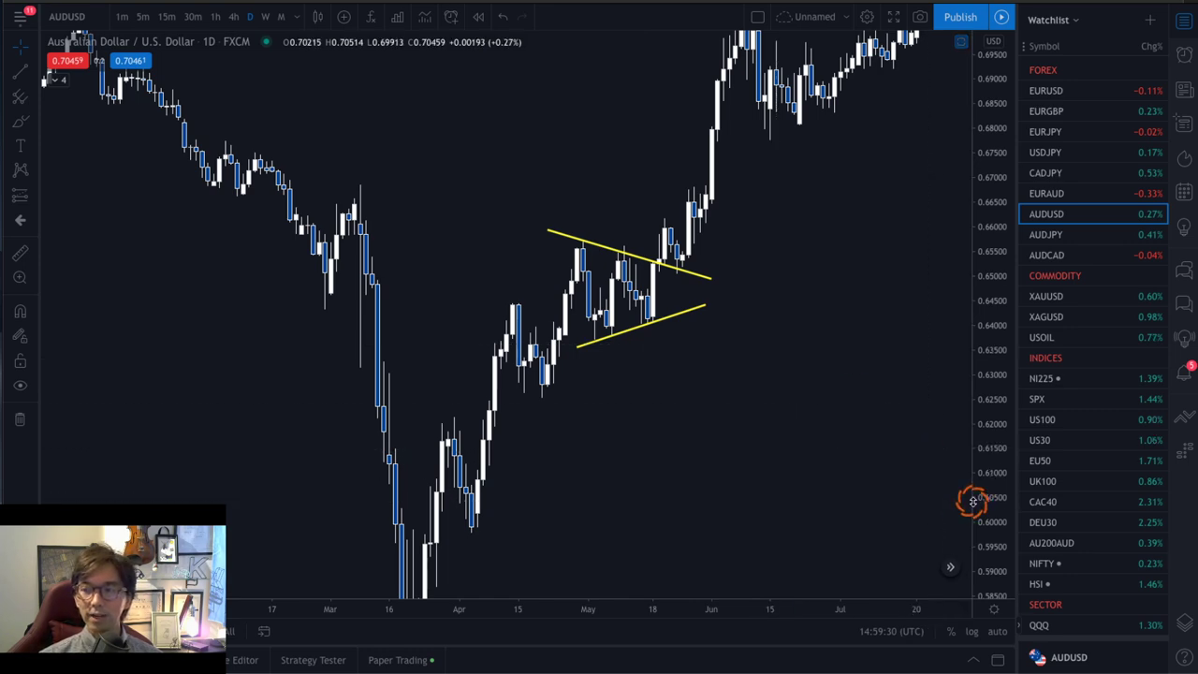
pyautogui.moveTo(748, 599); pyautogui.dragTo(738, 476)
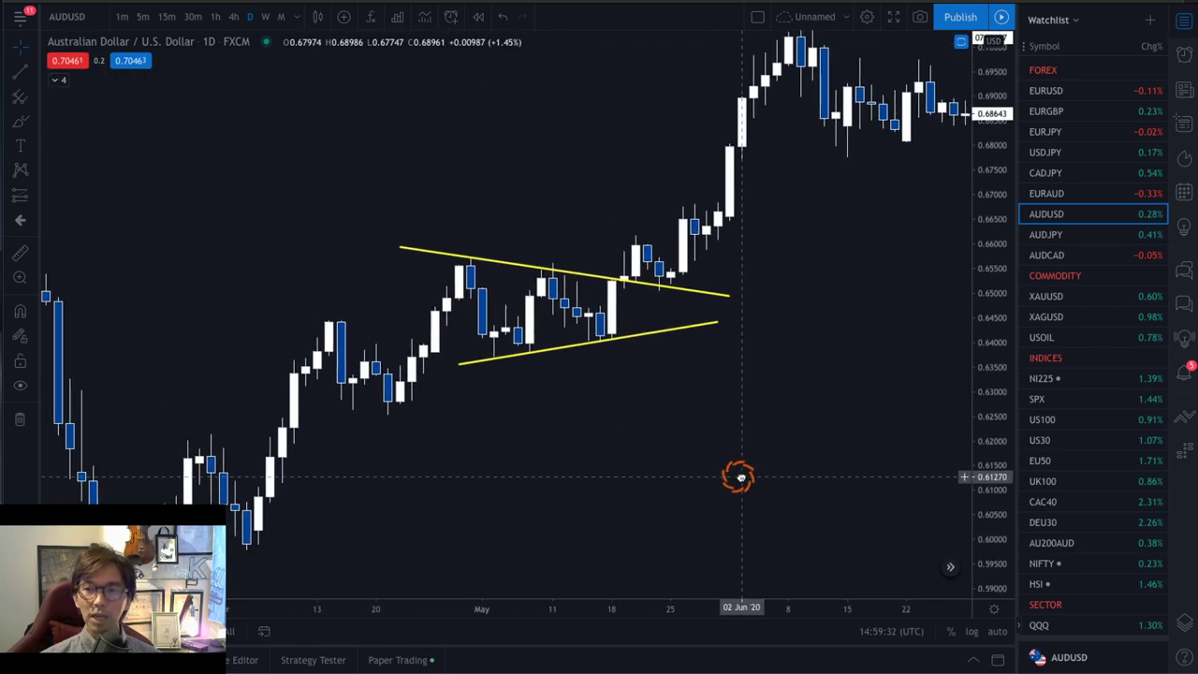
pyautogui.moveTo(997, 508); pyautogui.dragTo(1005, 235)
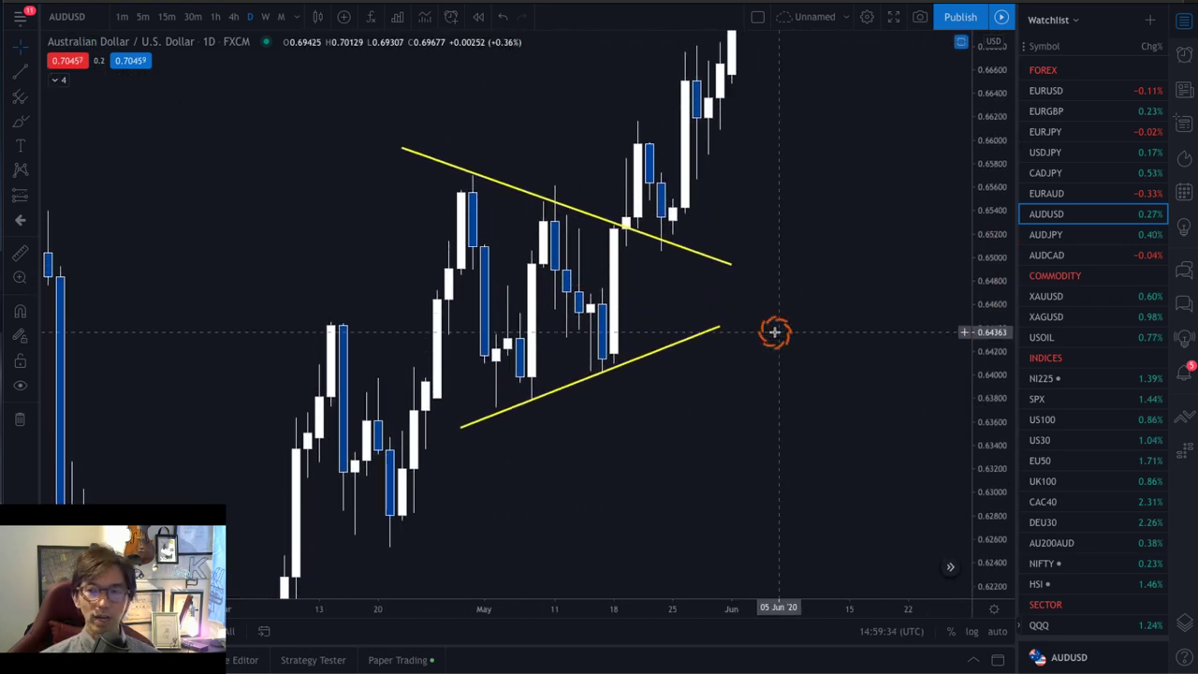
pyautogui.moveTo(422, 609); pyautogui.dragTo(594, 609)
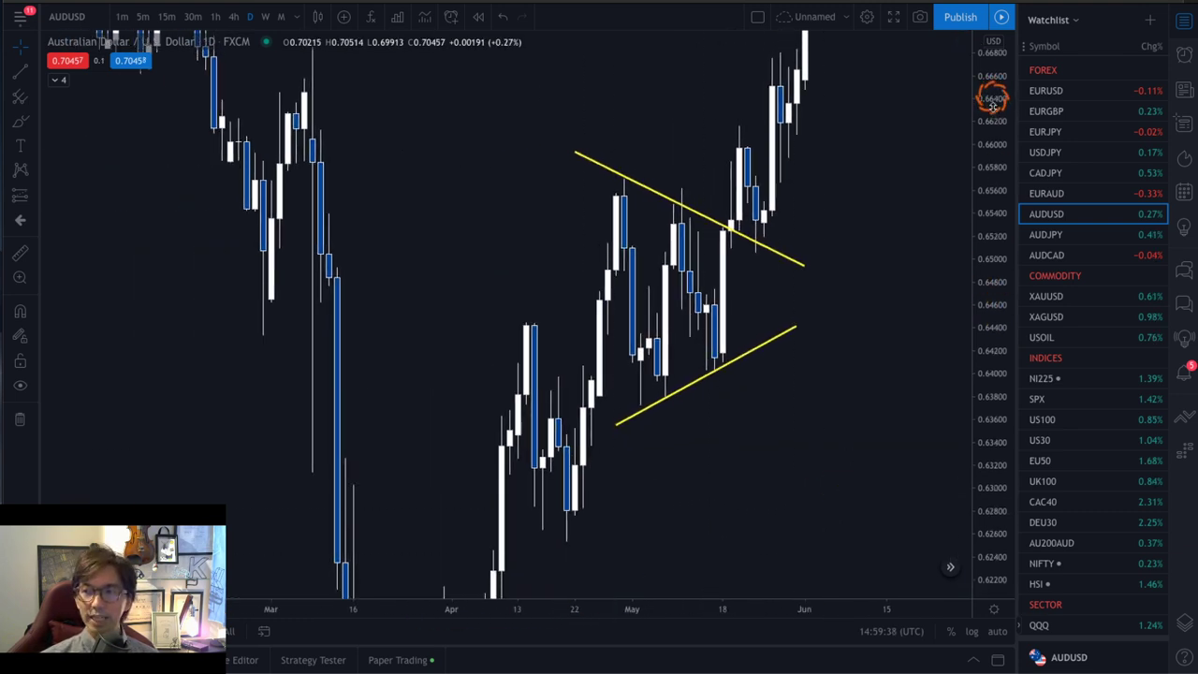
pyautogui.moveTo(995, 99); pyautogui.dragTo(994, 302)
pyautogui.hscroll(3, 737, 295)
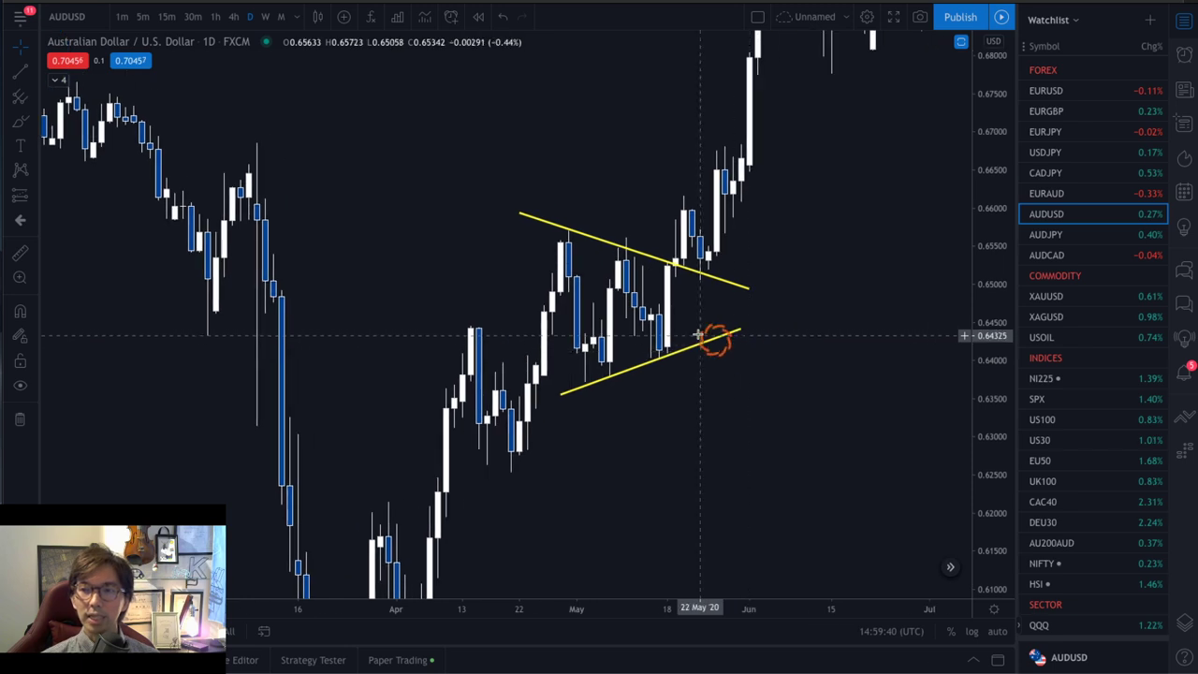
# Draw red breakout arrows up and down from the mid-May low, outline the converging triangle with a vertical base line, and clear the markup.
pyautogui.moveTo(660, 333); pyautogui.dragTo(708, 187)
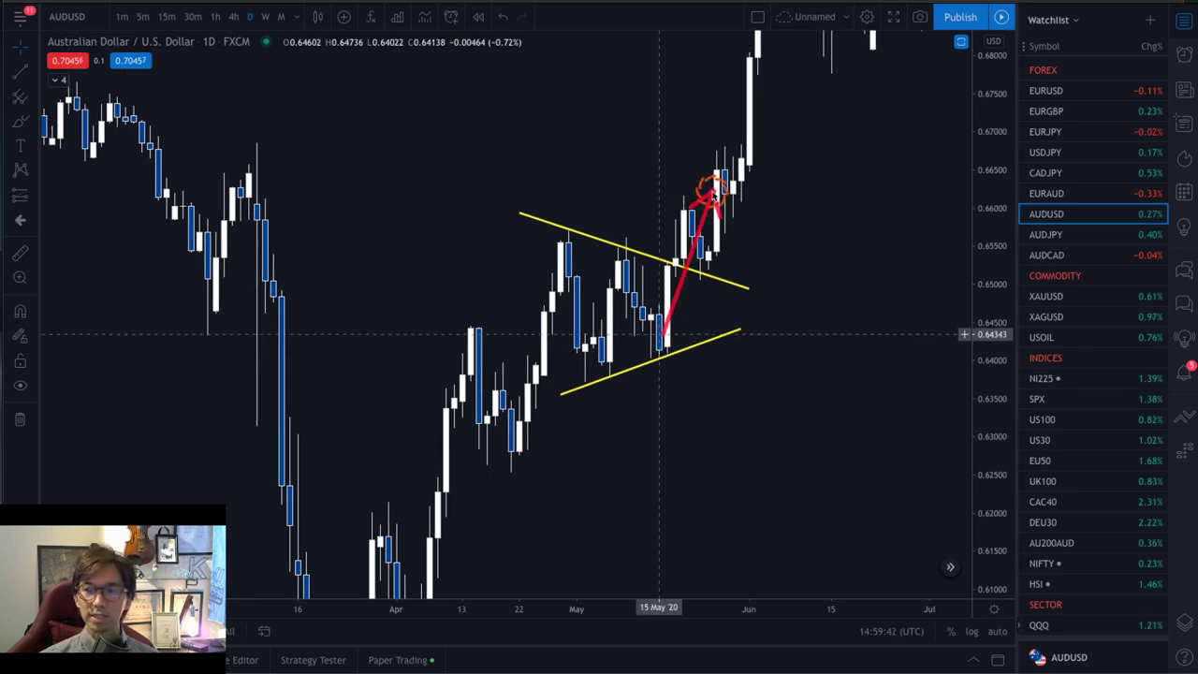
pyautogui.moveTo(667, 339); pyautogui.dragTo(765, 465)
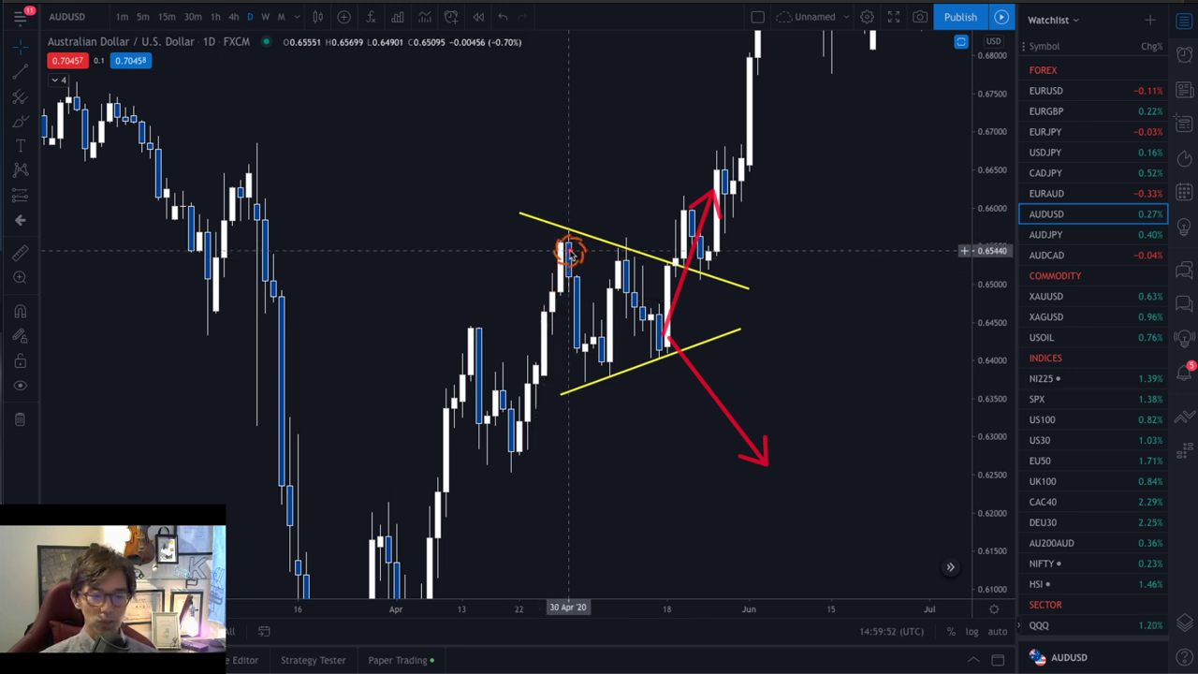
pyautogui.moveTo(532, 216); pyautogui.dragTo(533, 548)
pyautogui.moveTo(538, 208)
pyautogui.mouseDown()
pyautogui.moveTo(746, 302)
pyautogui.moveTo(534, 406)
pyautogui.mouseUp()
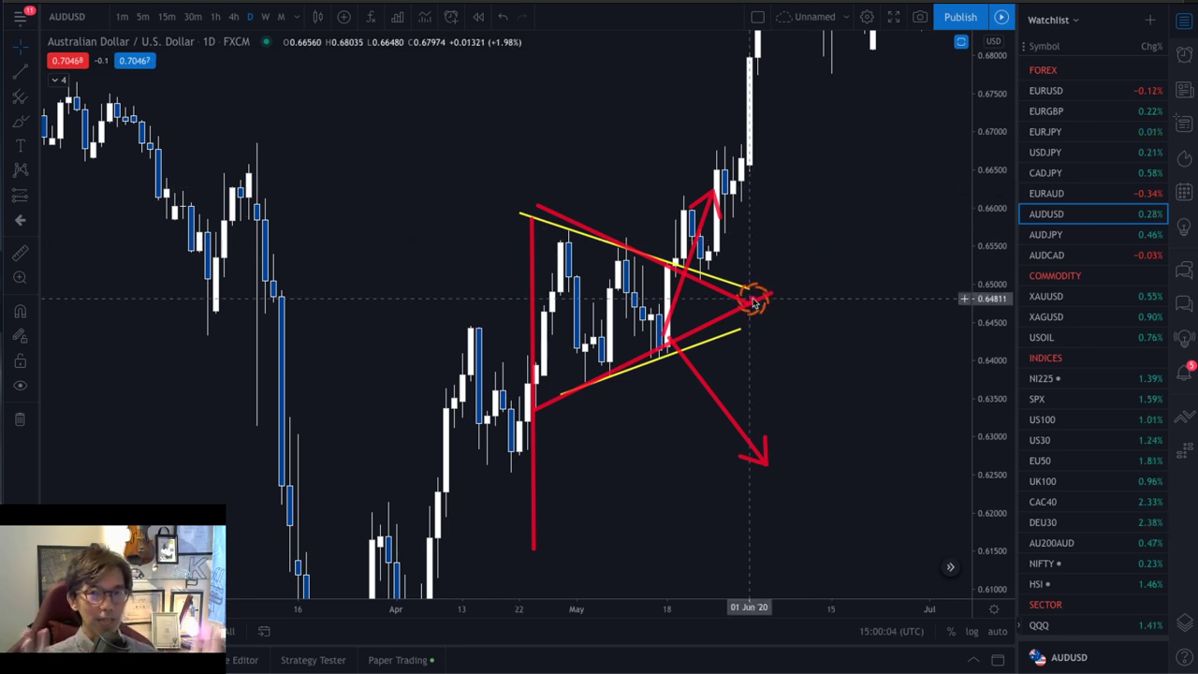
pyautogui.press('e')
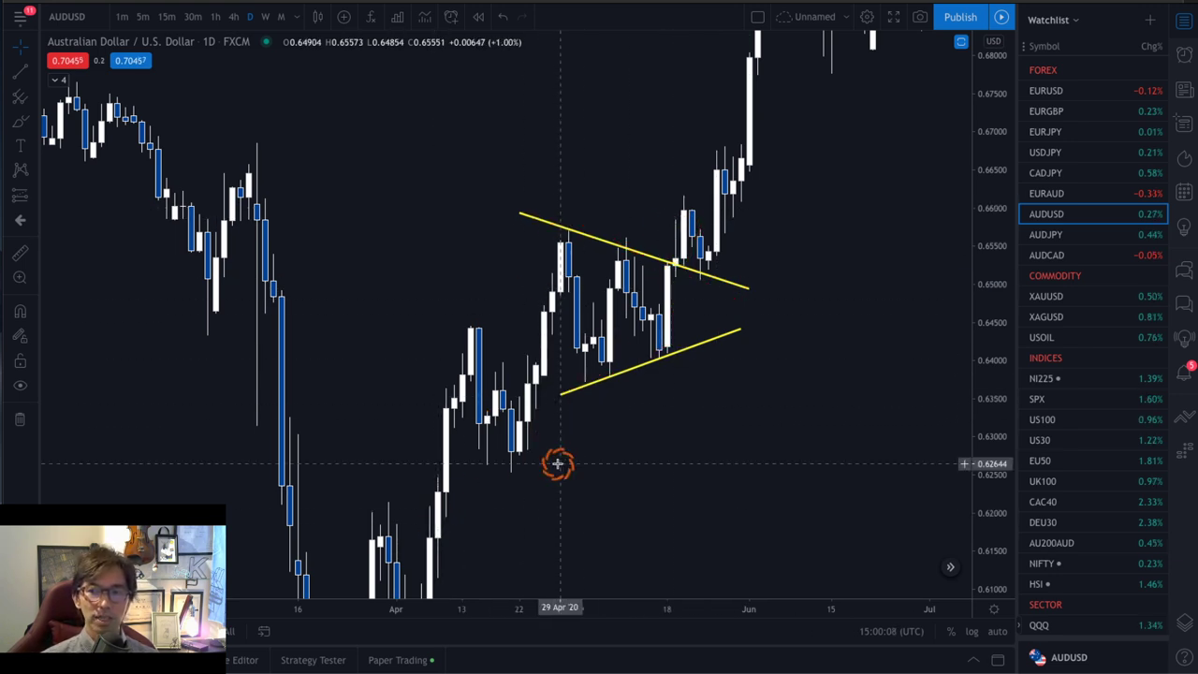
# Trace the rising AUDUSD waves in red from the early-April low through the yellow triangle to an early-June arrowhead, then clear the markup.
pyautogui.moveTo(558, 463); pyautogui.dragTo(628, 355)
pyautogui.moveTo(964, 179); pyautogui.dragTo(903, 355)
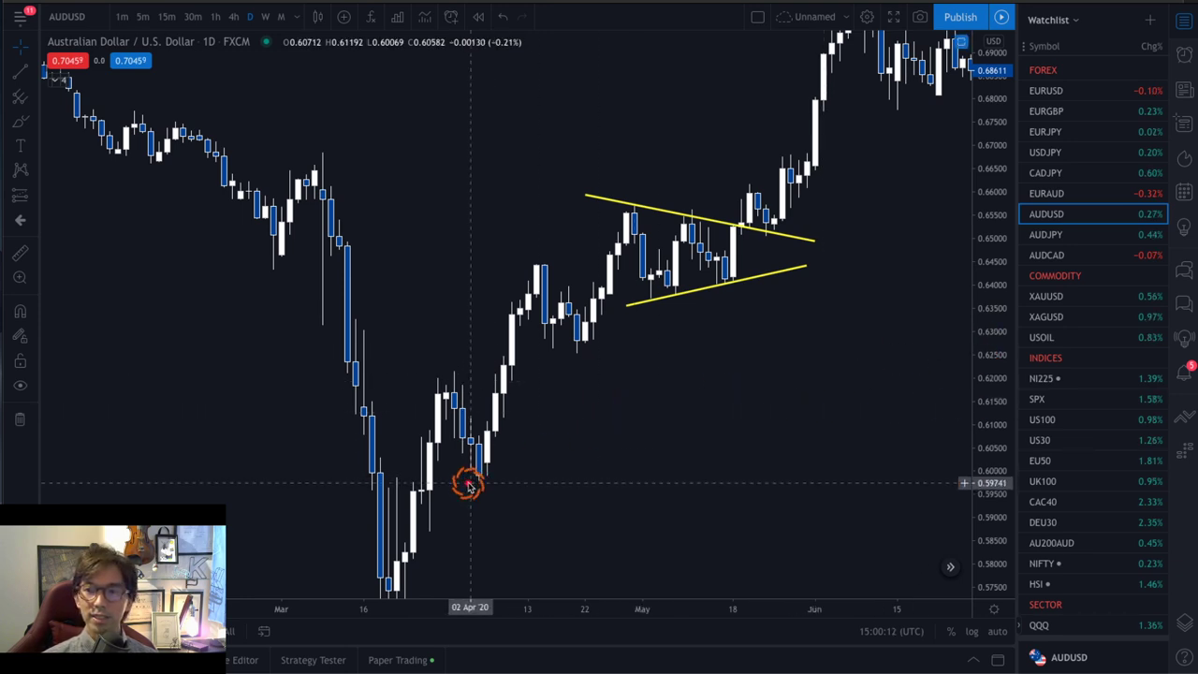
pyautogui.moveTo(468, 482)
pyautogui.mouseDown()
pyautogui.moveTo(515, 294)
pyautogui.moveTo(561, 309)
pyautogui.moveTo(578, 347)
pyautogui.moveTo(634, 215)
pyautogui.moveTo(655, 298)
pyautogui.moveTo(842, 113)
pyautogui.moveTo(842, 139)
pyautogui.mouseUp()
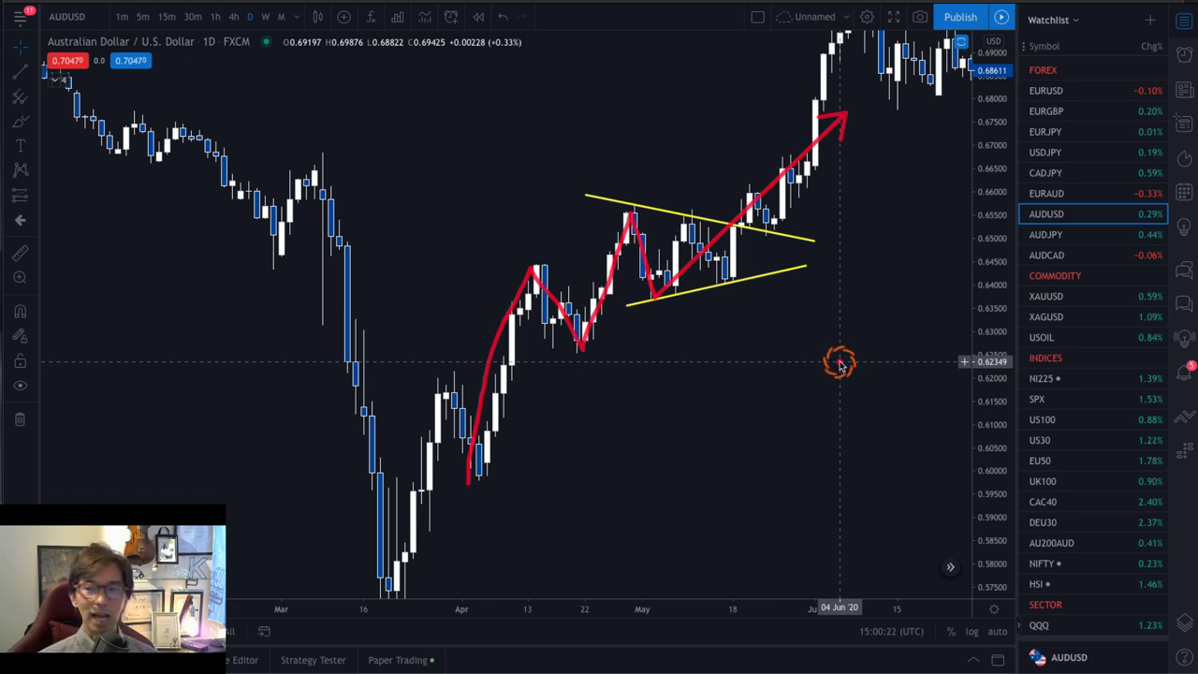
pyautogui.press('Escape')
# Switch to the November lesson schedule, highlight the fourth-week Ichimoku P Wave lesson, and return to the AUDUSD chart.
pyautogui.hotkey('ctrl', 'Right')
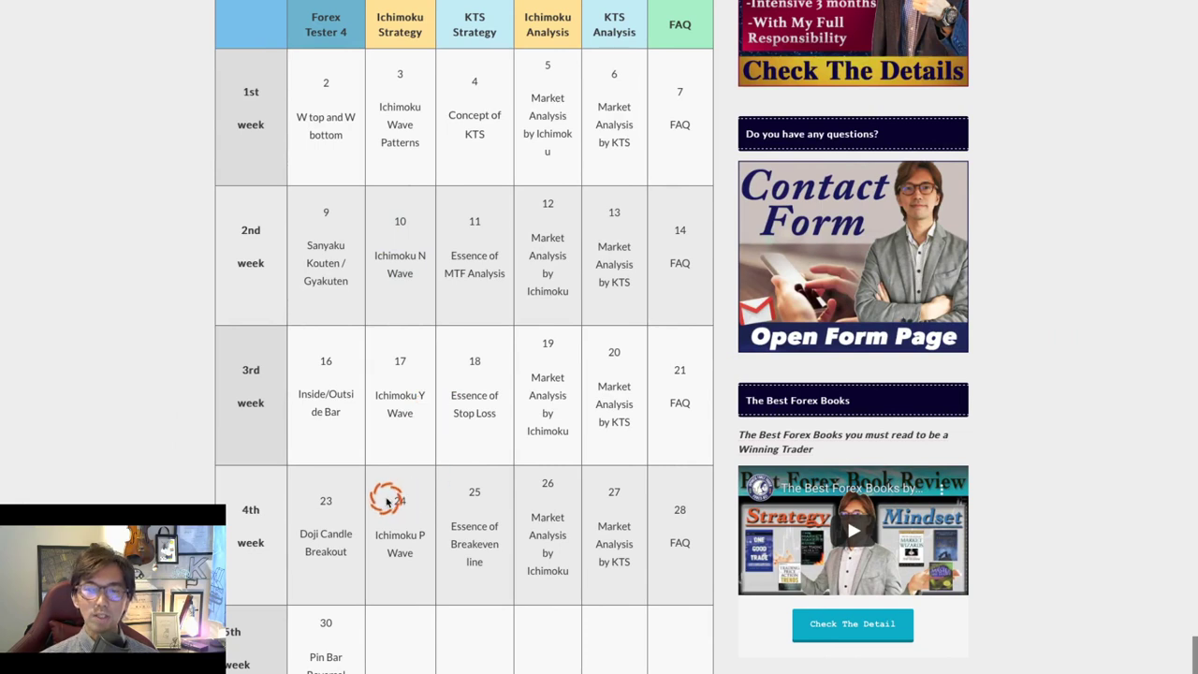
pyautogui.moveTo(387, 503); pyautogui.dragTo(424, 560)
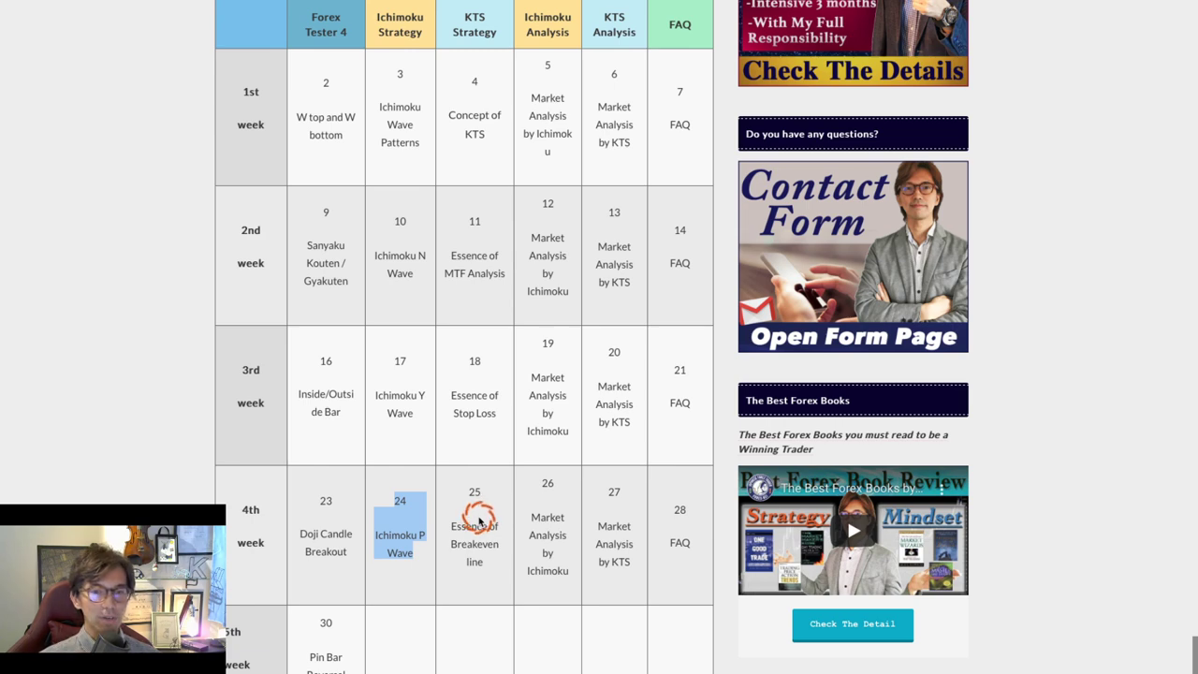
pyautogui.click(417, 394)
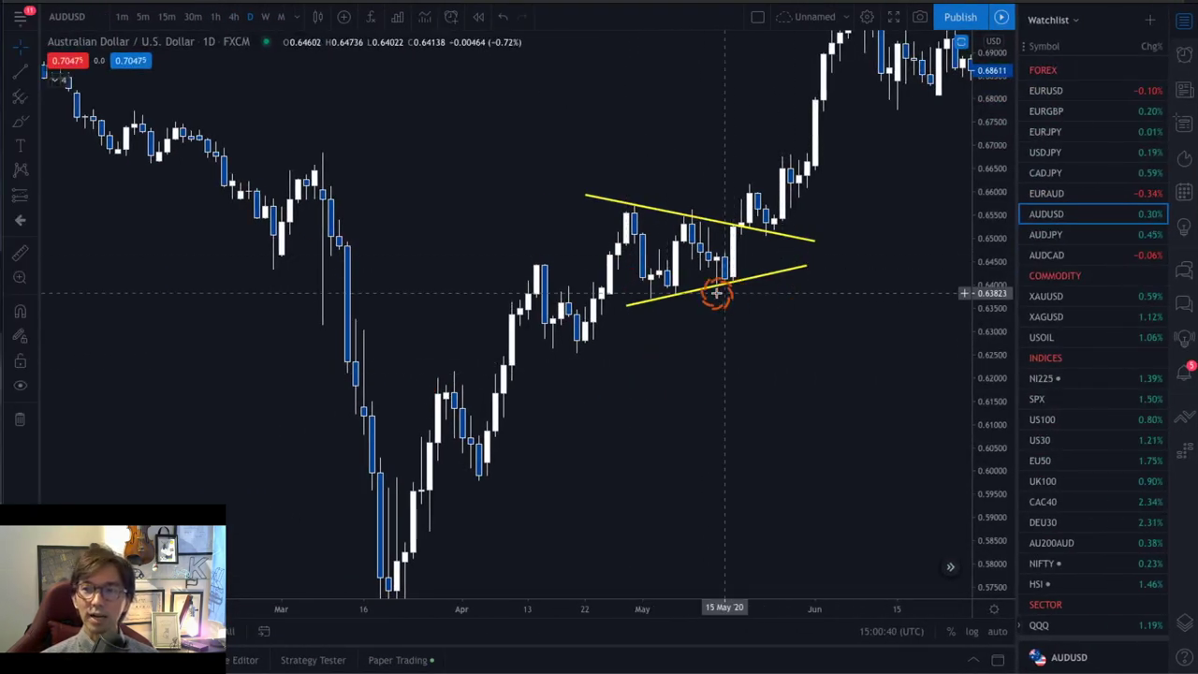
# Switch the daily chart to AUDJPY and bring the yellow converging trendlines of July to August 2020 into close view.
pyautogui.click(1048, 234)
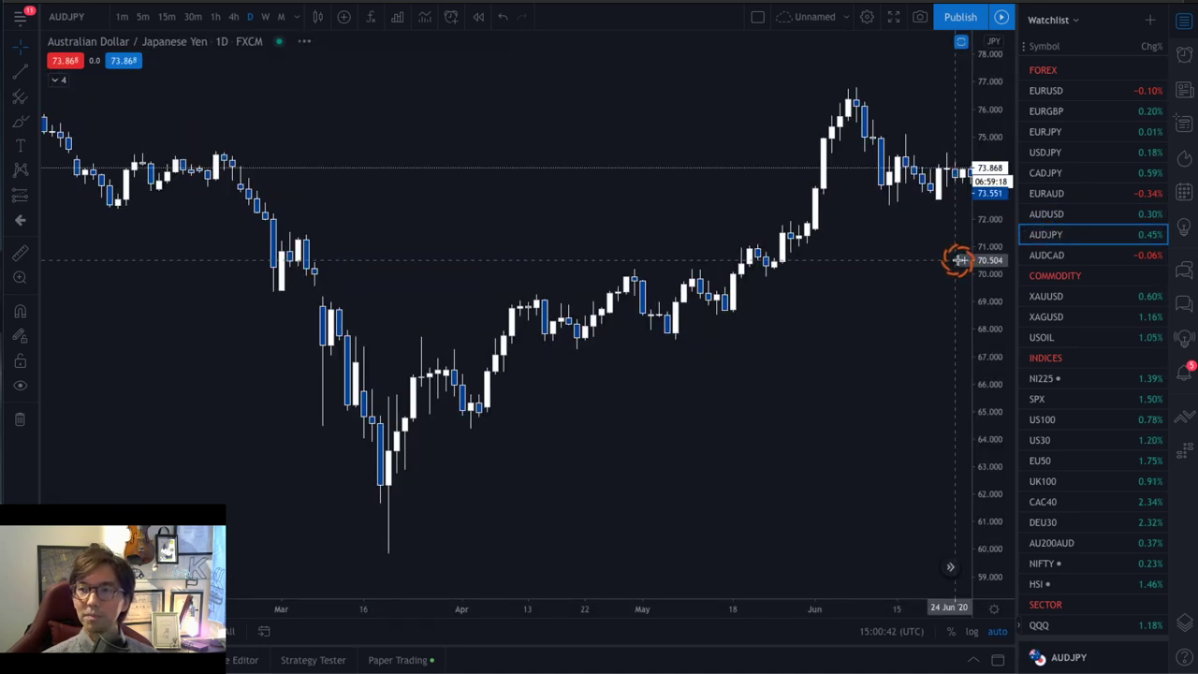
pyautogui.scroll(5, 628, 313)
pyautogui.moveTo(851, 247); pyautogui.dragTo(468, 249)
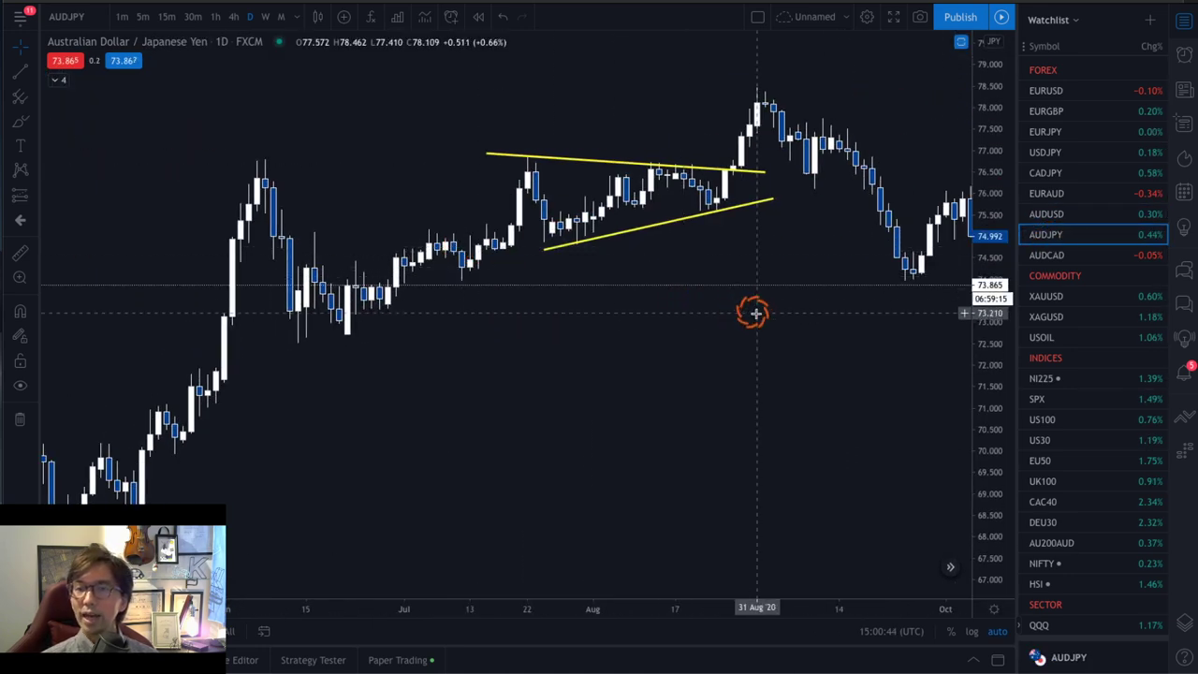
pyautogui.moveTo(755, 313); pyautogui.dragTo(711, 410)
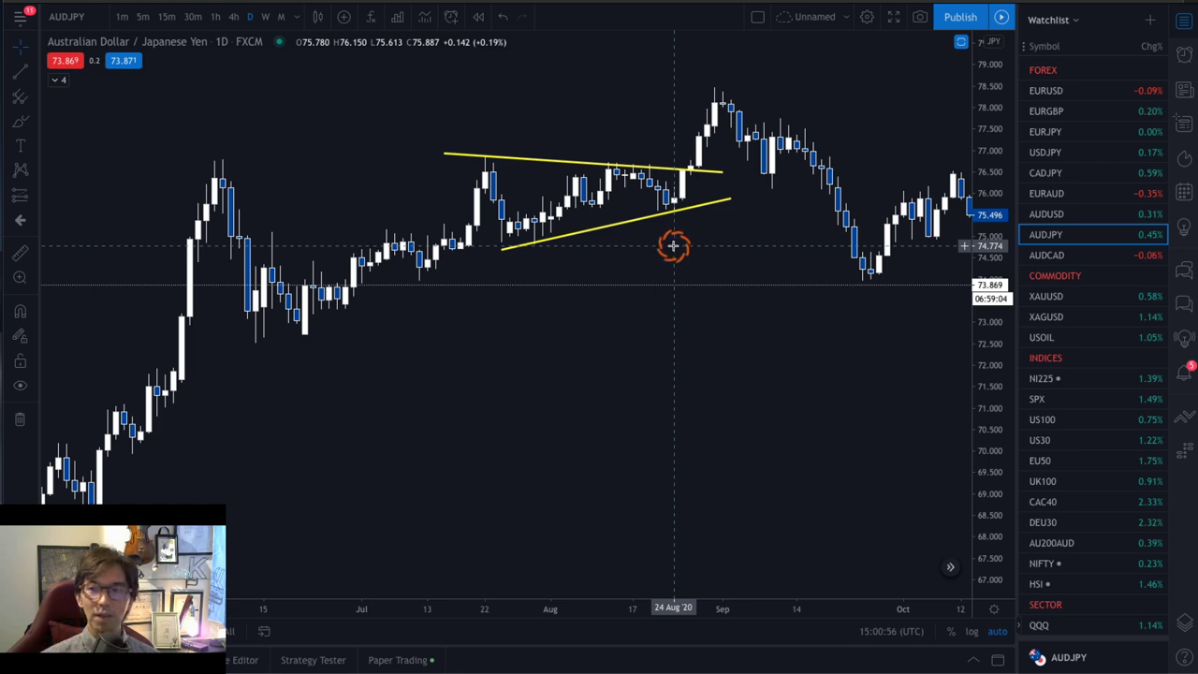
pyautogui.moveTo(984, 450); pyautogui.dragTo(988, 265)
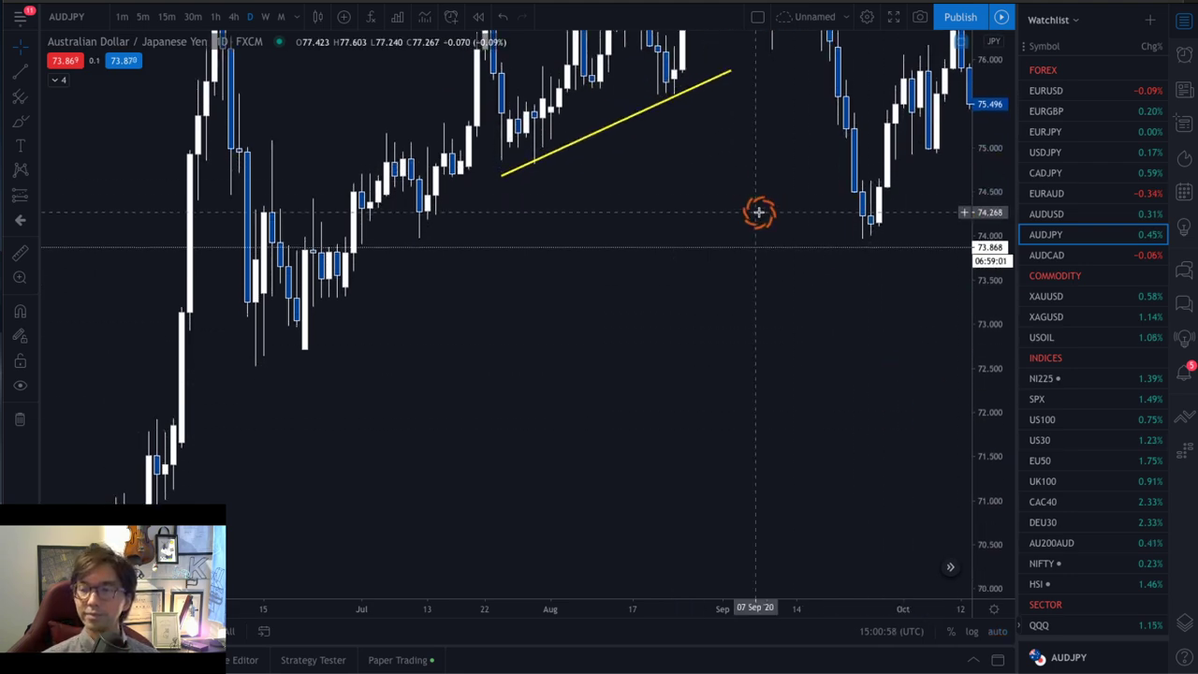
pyautogui.moveTo(757, 212); pyautogui.dragTo(733, 441)
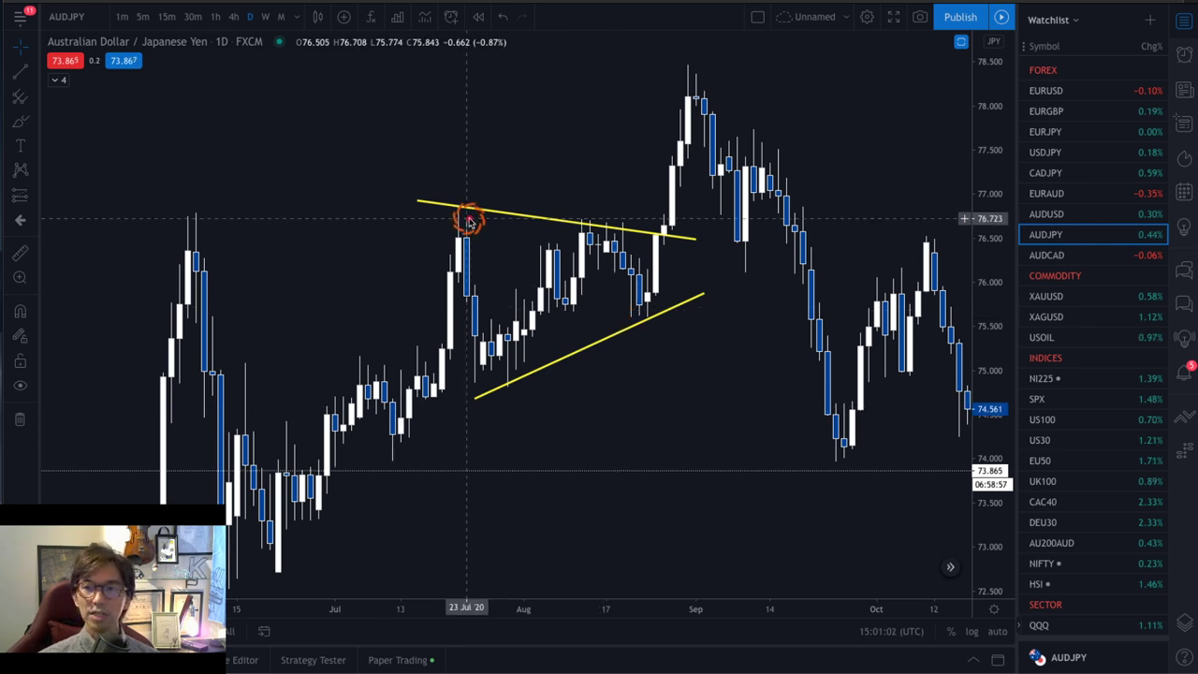
# Mark in red the AUDJPY highs touching the upper yellow trendline and the lows touching the lower one.
pyautogui.moveTo(468, 219); pyautogui.dragTo(457, 221)
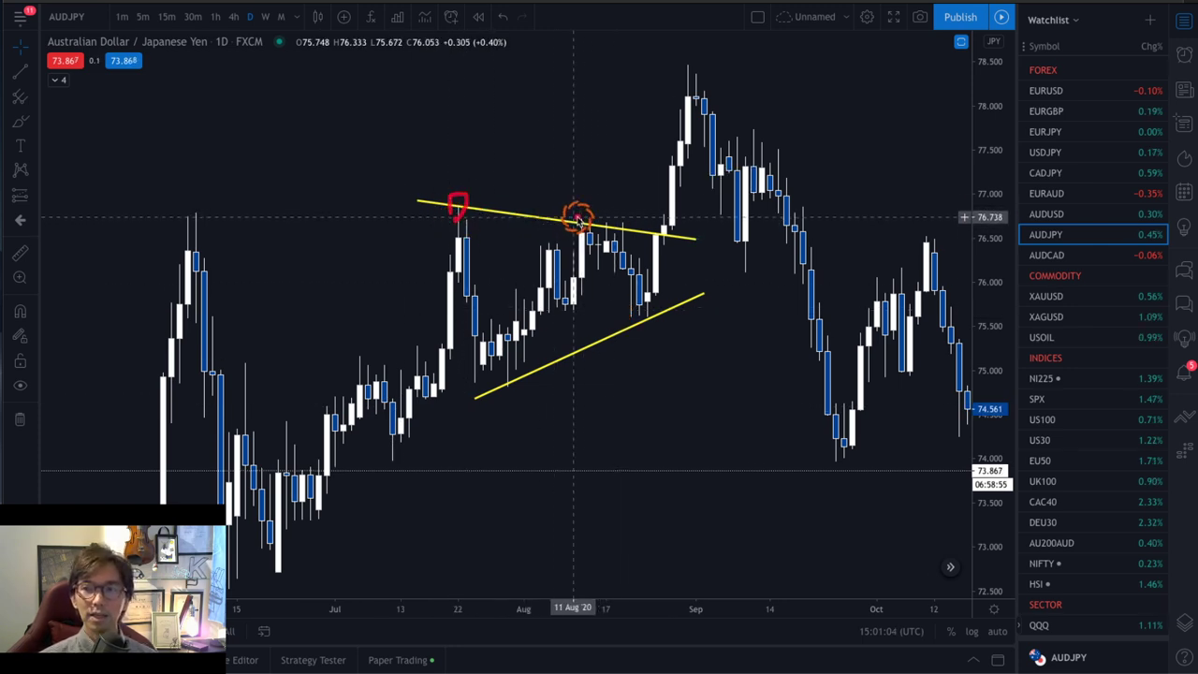
pyautogui.moveTo(578, 223)
pyautogui.mouseDown()
pyautogui.moveTo(593, 209)
pyautogui.moveTo(637, 242)
pyautogui.mouseUp()
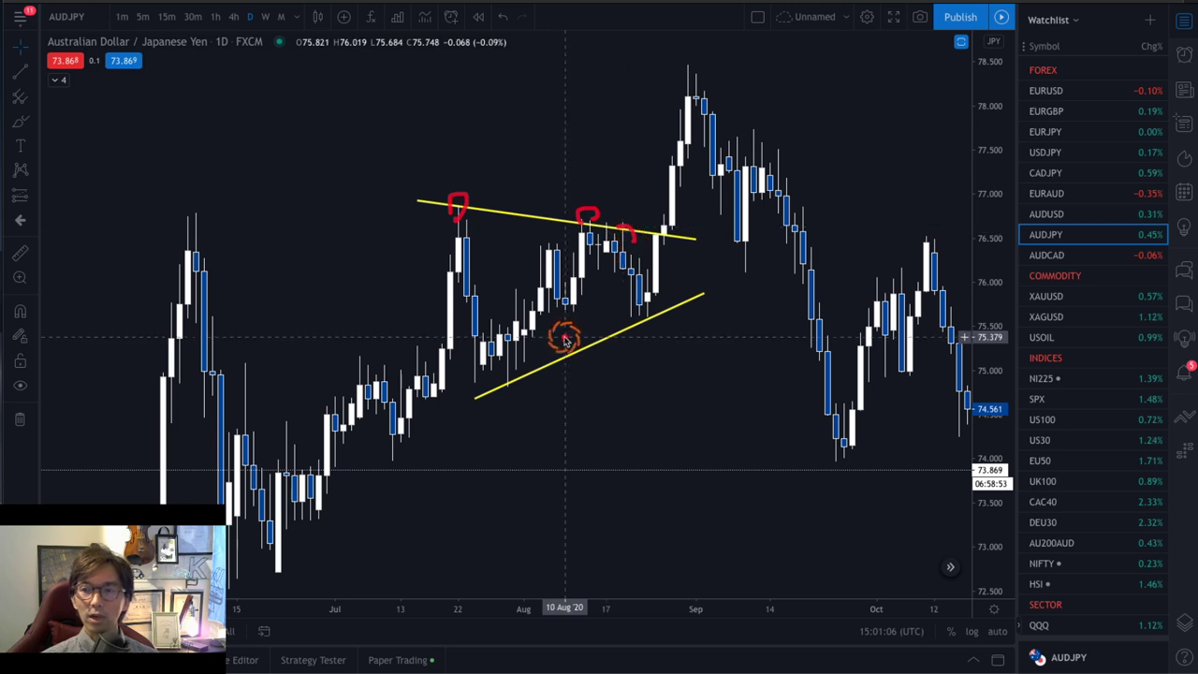
pyautogui.moveTo(514, 388); pyautogui.dragTo(503, 383)
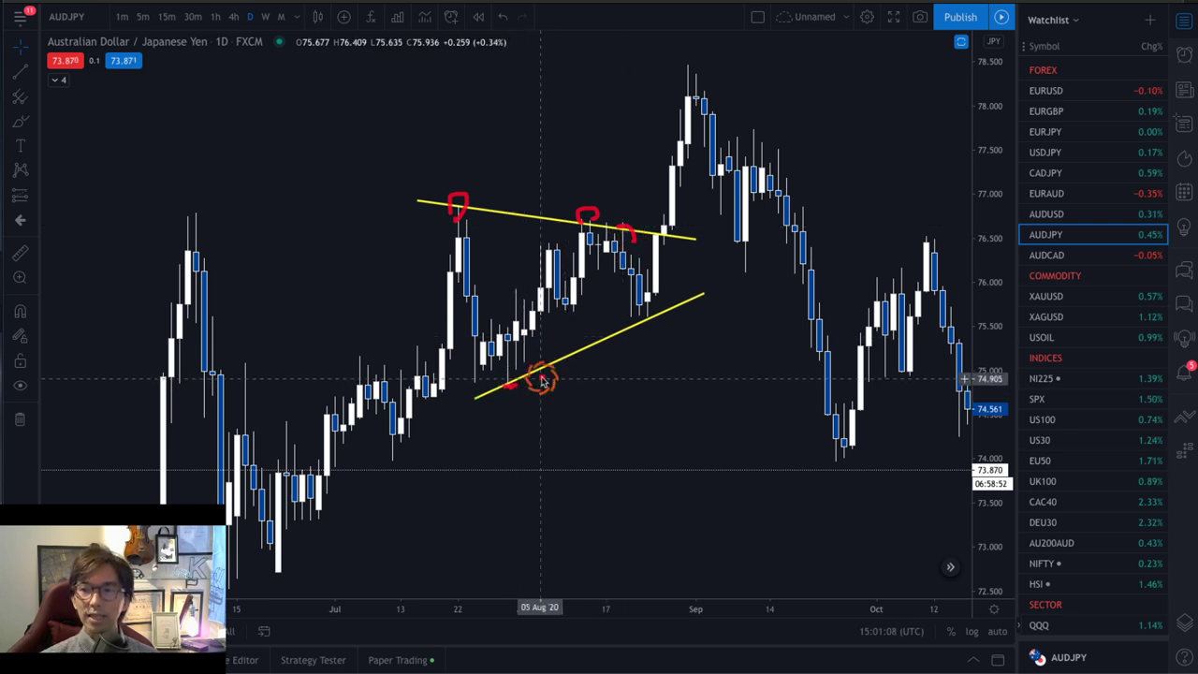
pyautogui.moveTo(636, 324); pyautogui.dragTo(658, 325)
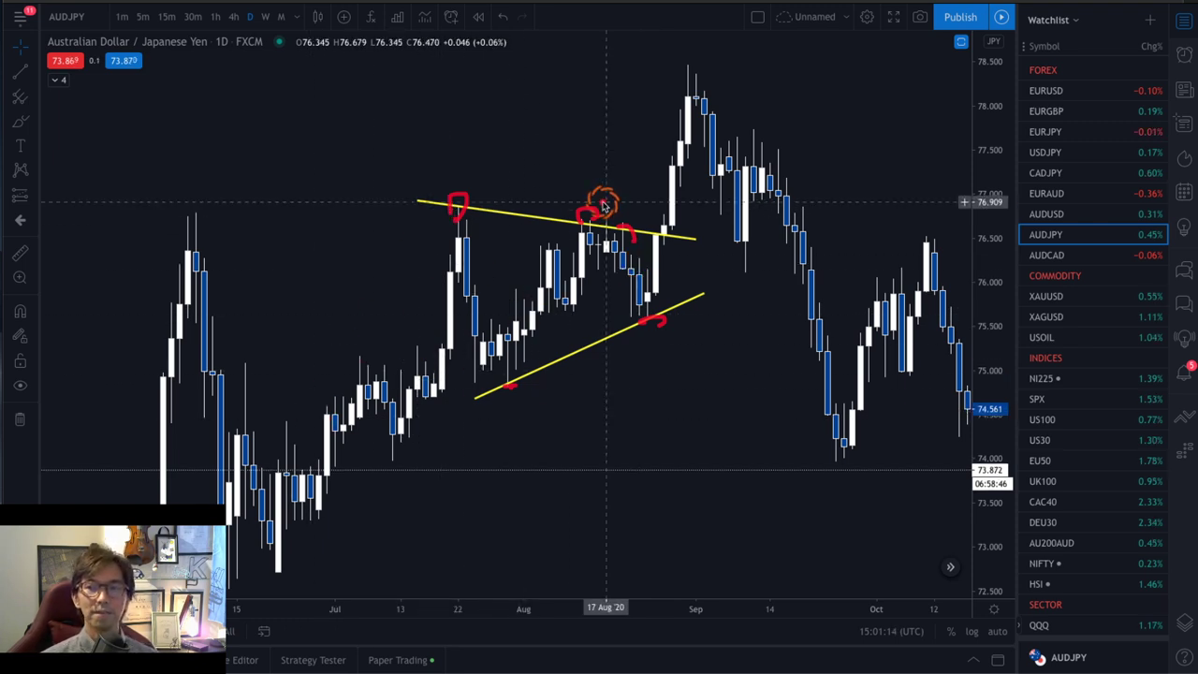
# Draw red breakout arrows up and down out of the AUDJPY triangle from late August, then clear the markup.
pyautogui.moveTo(644, 273)
pyautogui.mouseDown()
pyautogui.moveTo(682, 174)
pyautogui.moveTo(688, 185)
pyautogui.mouseUp()
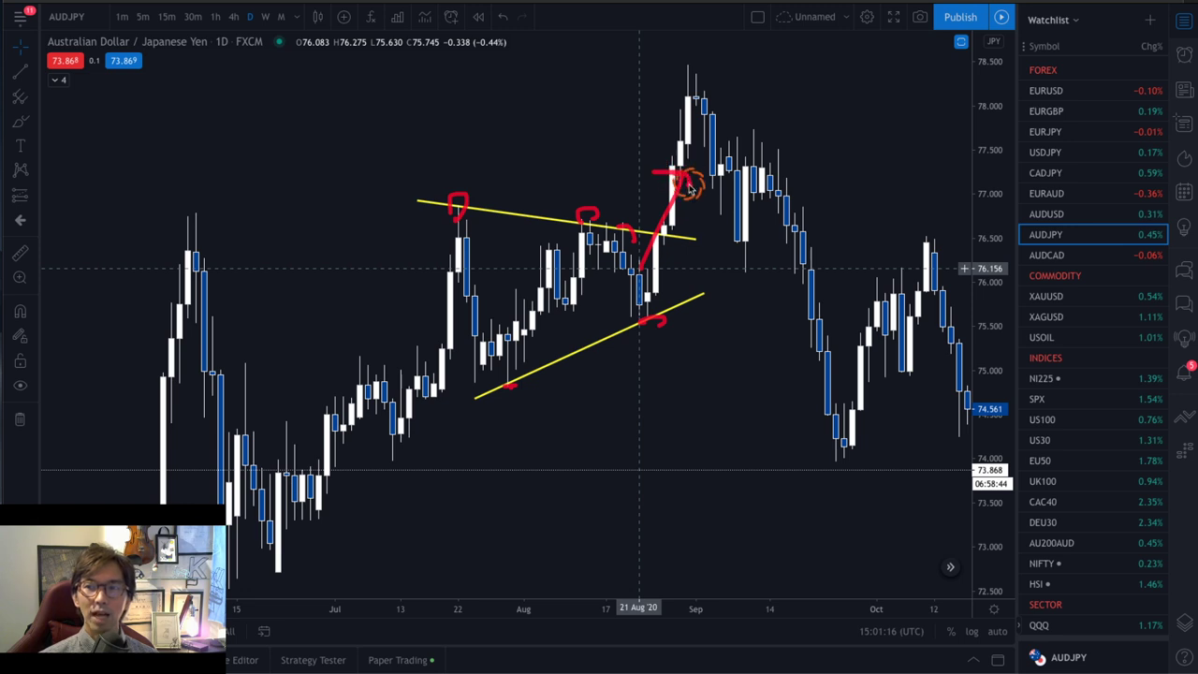
pyautogui.moveTo(648, 313)
pyautogui.mouseDown()
pyautogui.moveTo(717, 362)
pyautogui.moveTo(701, 364)
pyautogui.moveTo(719, 363)
pyautogui.mouseUp()
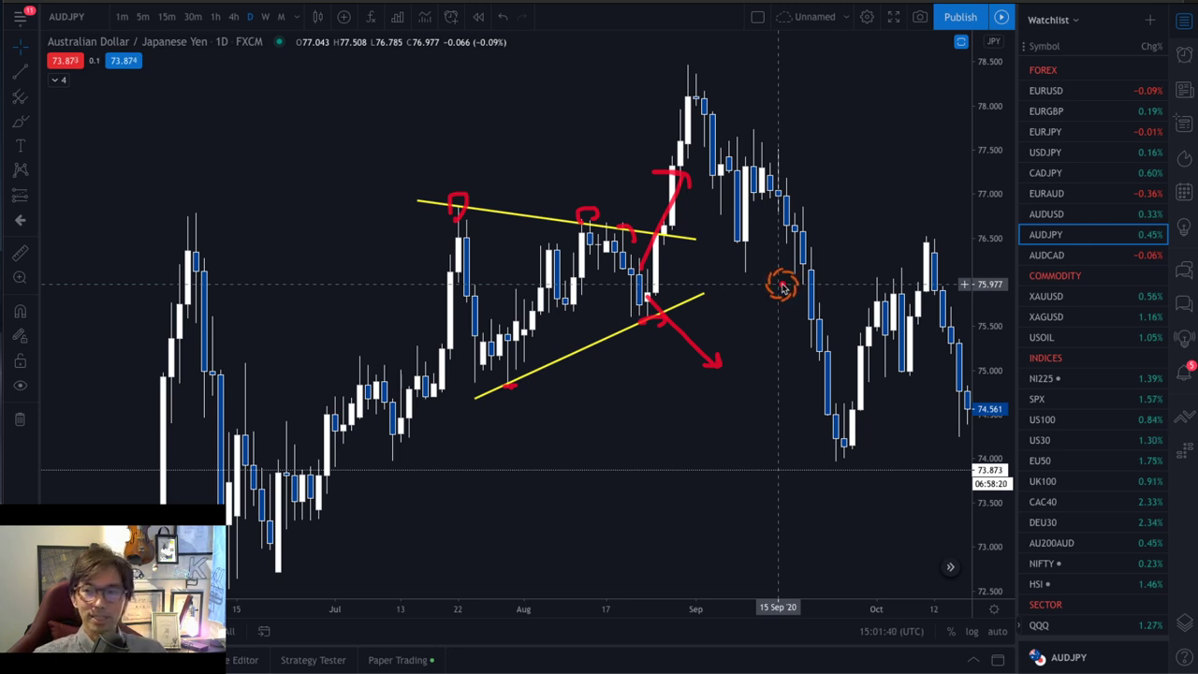
pyautogui.press('Escape')
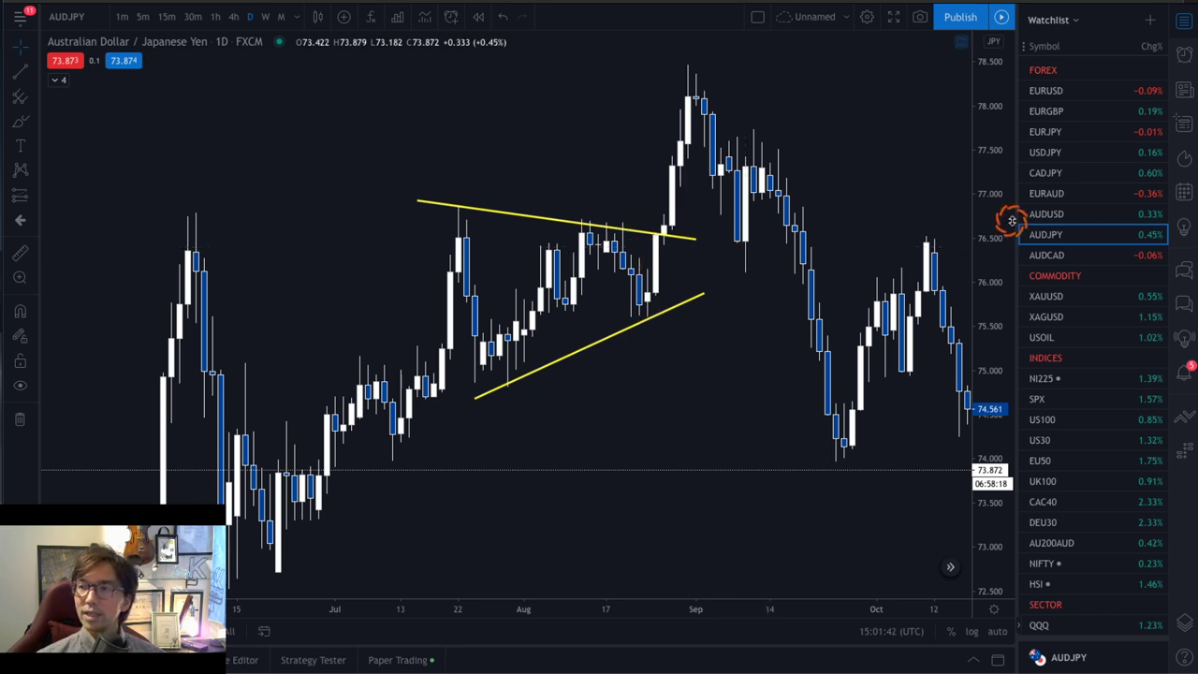
# Switch the daily chart to AUDCAD and bring the yellow diverging trendlines of June to July 2019 into close view.
pyautogui.click(1075, 255)
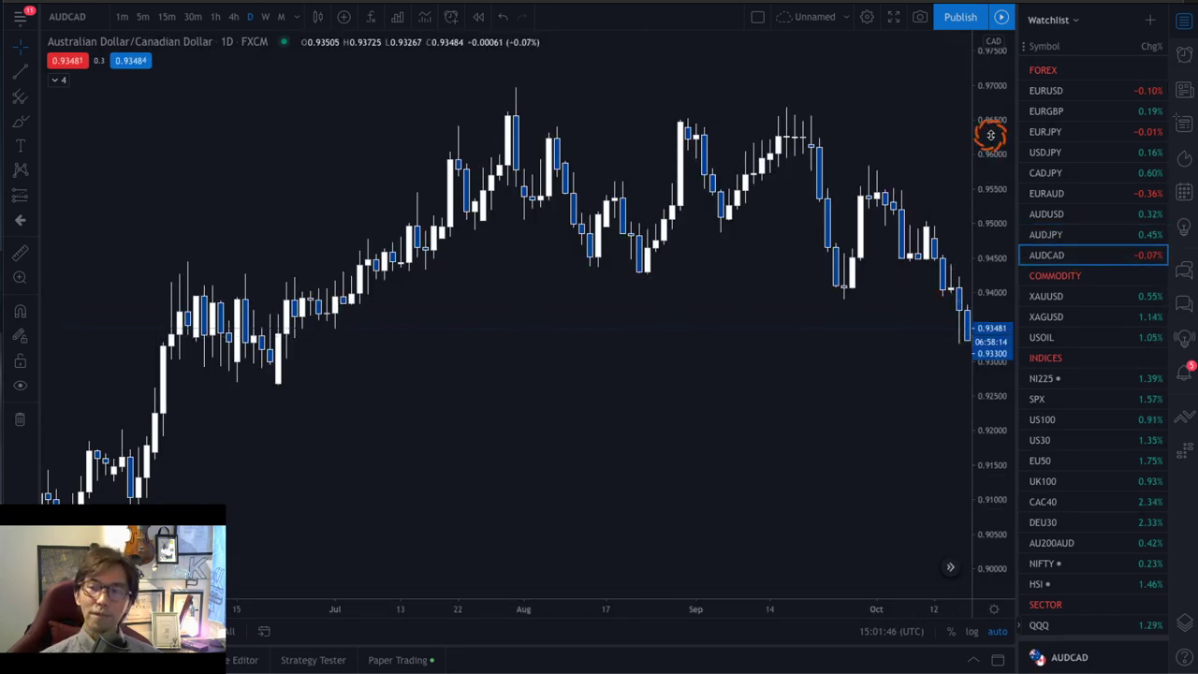
pyautogui.moveTo(989, 133); pyautogui.dragTo(992, 374)
pyautogui.moveTo(455, 612)
pyautogui.mouseDown()
pyautogui.moveTo(668, 598)
pyautogui.moveTo(815, 572)
pyautogui.mouseUp()
pyautogui.hscroll(-10, 798, 347)
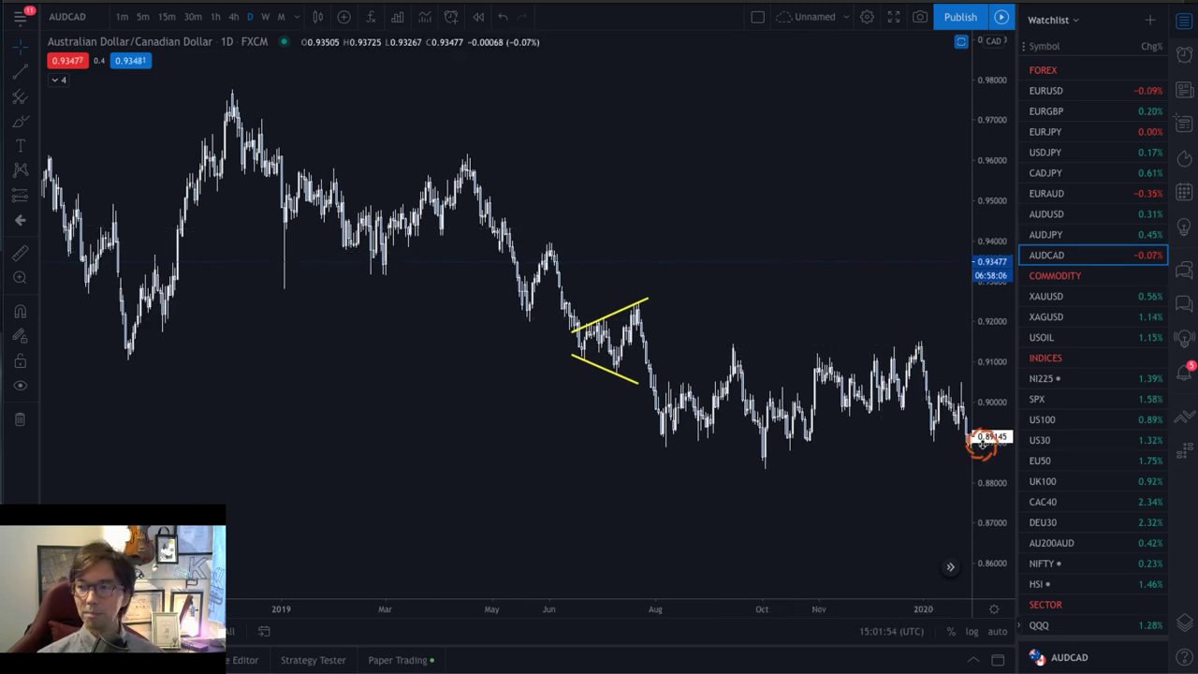
pyautogui.moveTo(983, 436); pyautogui.dragTo(983, 253)
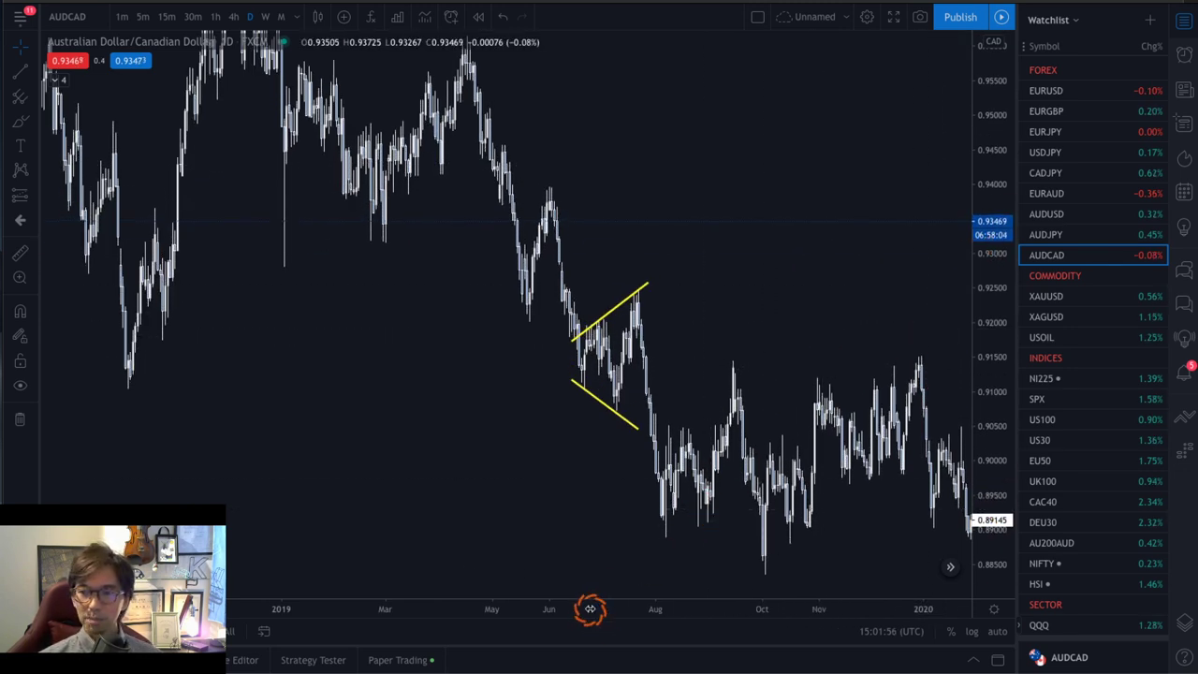
pyautogui.moveTo(589, 609); pyautogui.dragTo(309, 567)
pyautogui.moveTo(578, 357); pyautogui.dragTo(810, 326)
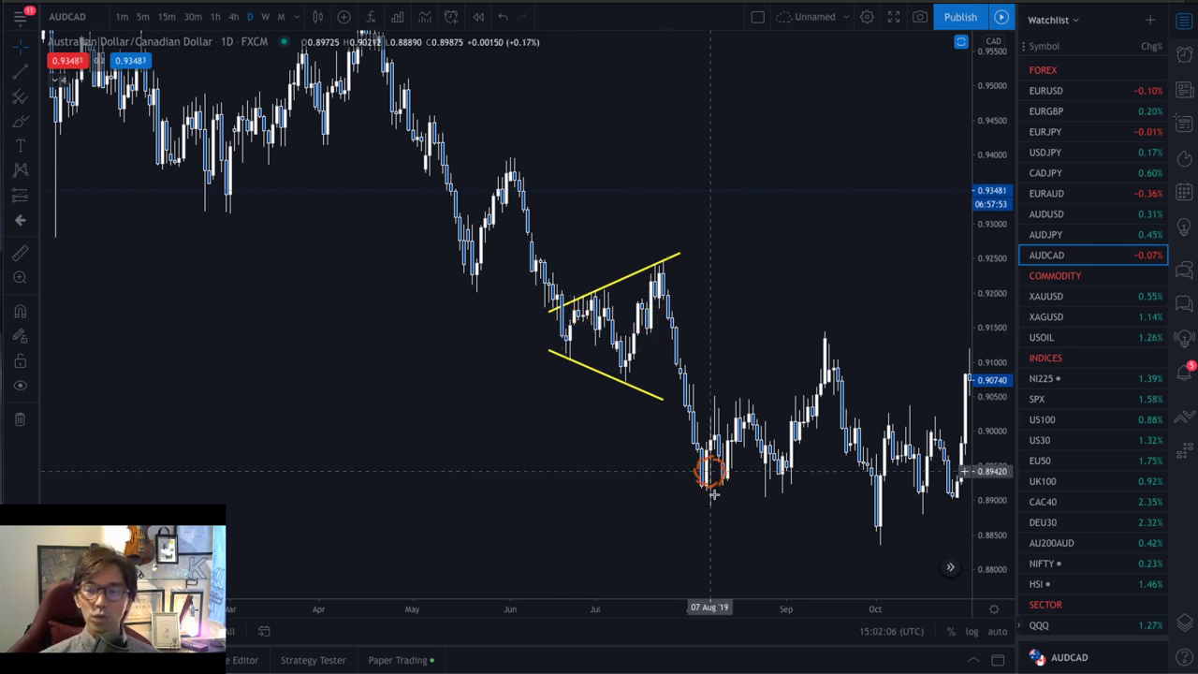
pyautogui.moveTo(652, 615); pyautogui.dragTo(916, 452)
pyautogui.moveTo(1010, 503); pyautogui.dragTo(997, 313)
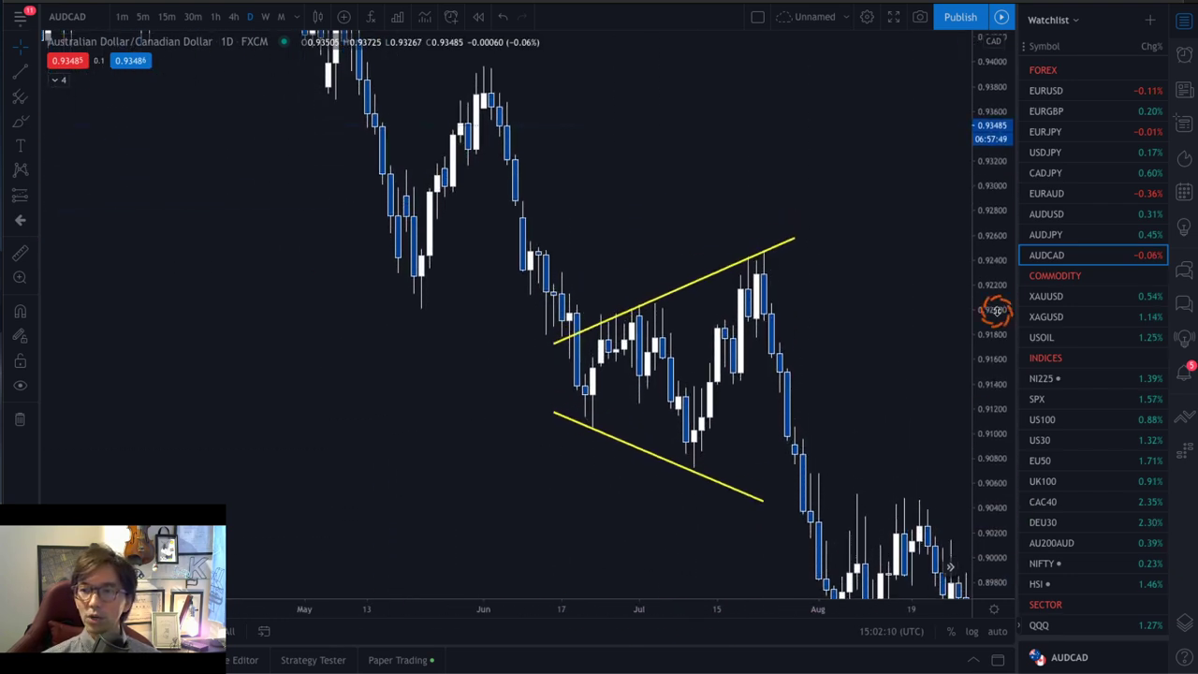
pyautogui.moveTo(870, 433); pyautogui.dragTo(740, 393)
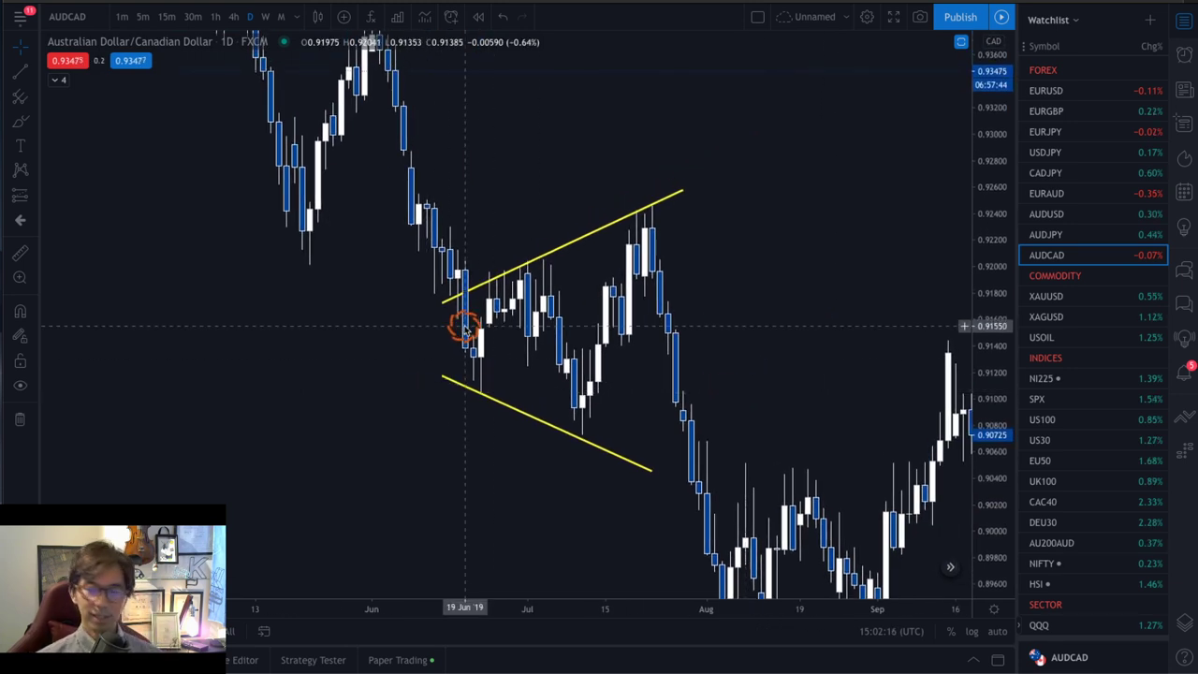
# Mark in red the AUDCAD highs along the rising upper trendline and the lows along the falling lower trendline.
pyautogui.moveTo(439, 338)
pyautogui.mouseDown()
pyautogui.moveTo(294, 328)
pyautogui.moveTo(222, 338)
pyautogui.mouseUp()
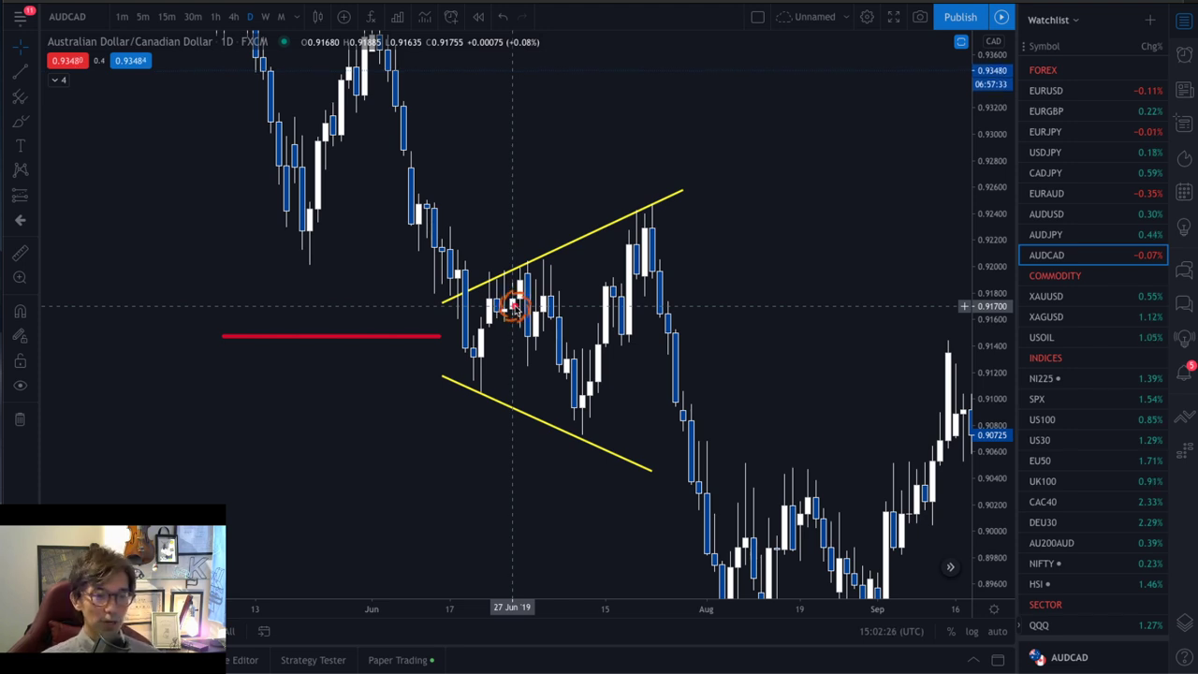
pyautogui.hotkey('ctrl', 'z')
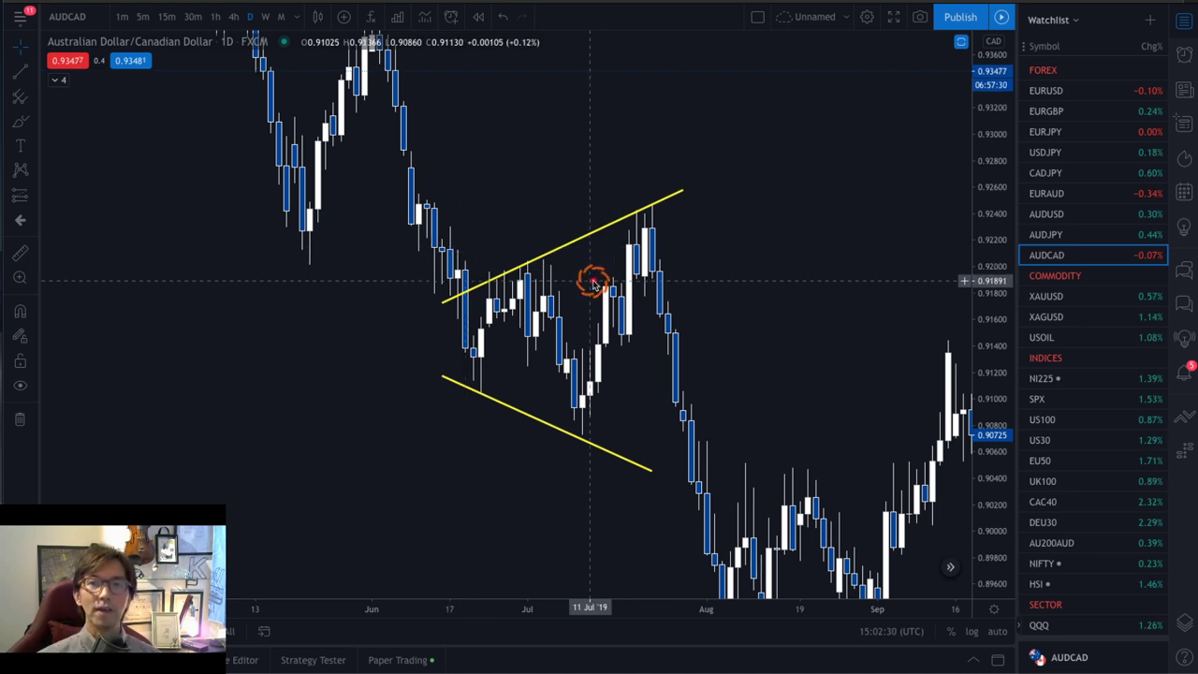
pyautogui.moveTo(499, 275)
pyautogui.mouseDown()
pyautogui.moveTo(470, 270)
pyautogui.moveTo(500, 272)
pyautogui.mouseUp()
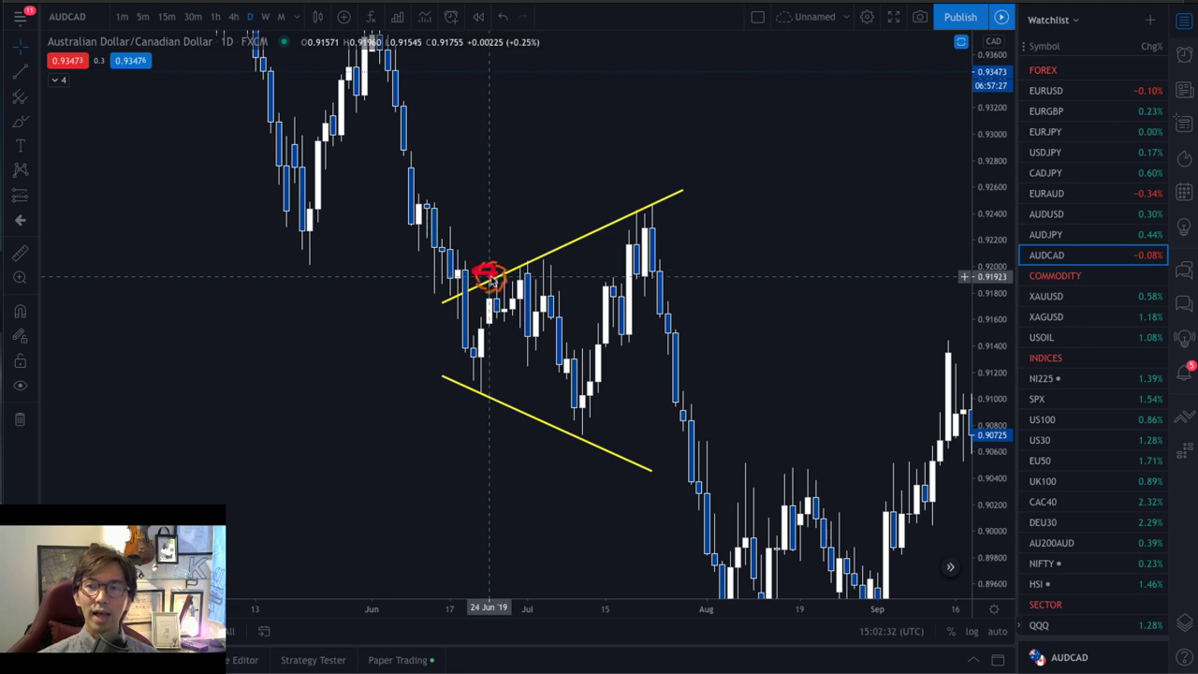
pyautogui.click(531, 264)
pyautogui.moveTo(637, 203); pyautogui.dragTo(649, 204)
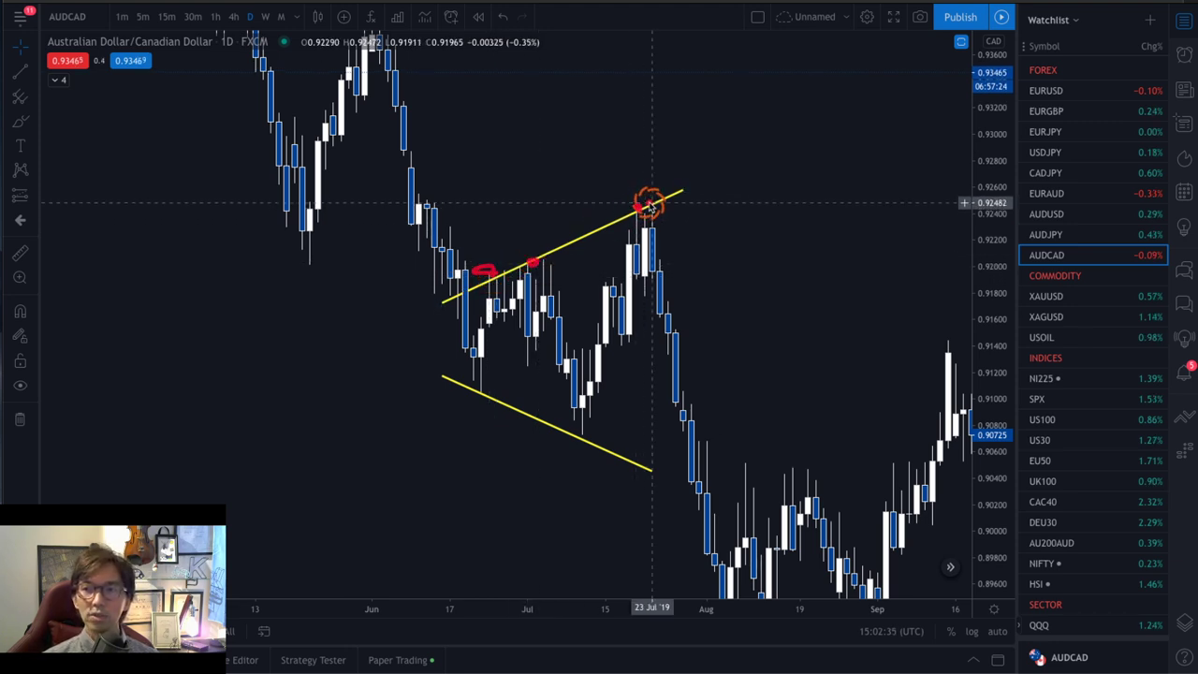
pyautogui.click(481, 390)
pyautogui.moveTo(576, 436); pyautogui.dragTo(590, 435)
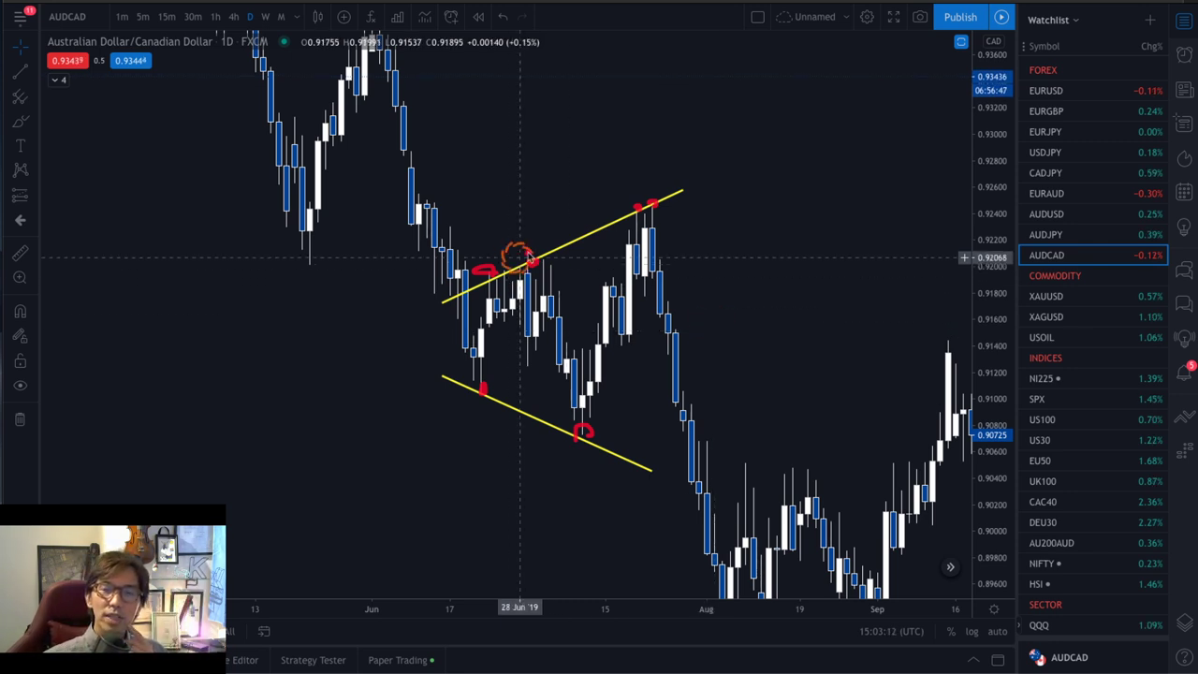
# Circle the early-July AUDCAD decline in red, then trace the rise to the late-July high and a downward arrow from it.
pyautogui.click(575, 240)
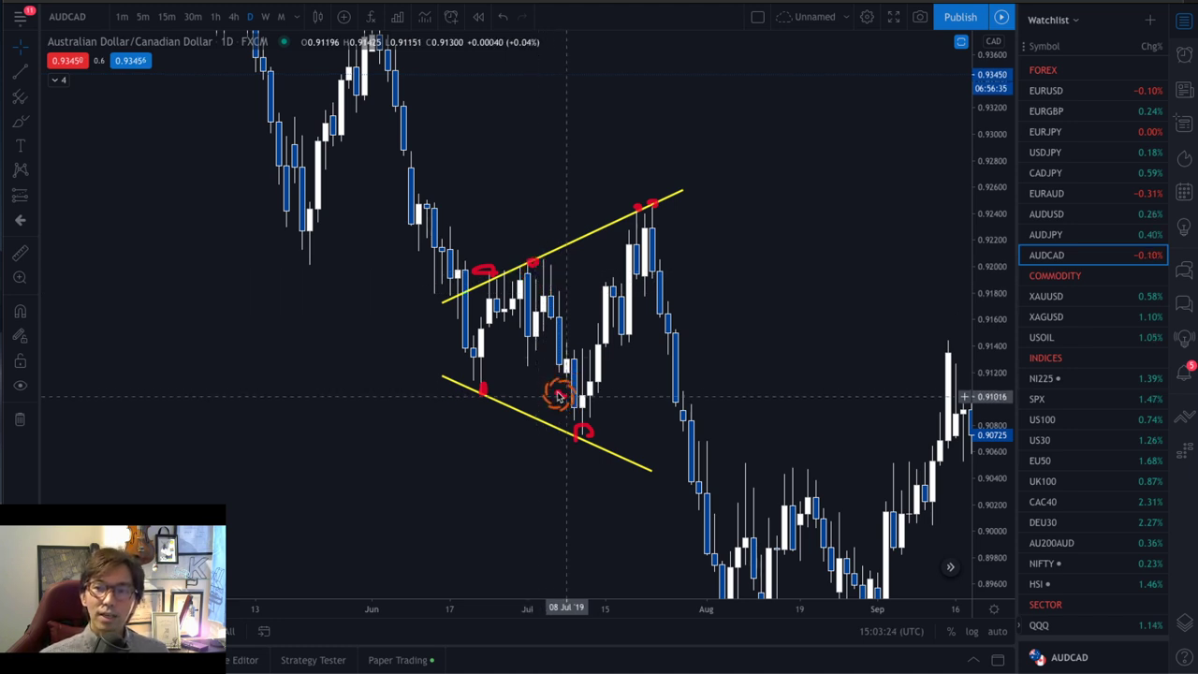
pyautogui.moveTo(557, 395)
pyautogui.mouseDown()
pyautogui.moveTo(535, 297)
pyautogui.moveTo(589, 370)
pyautogui.moveTo(561, 398)
pyautogui.mouseUp()
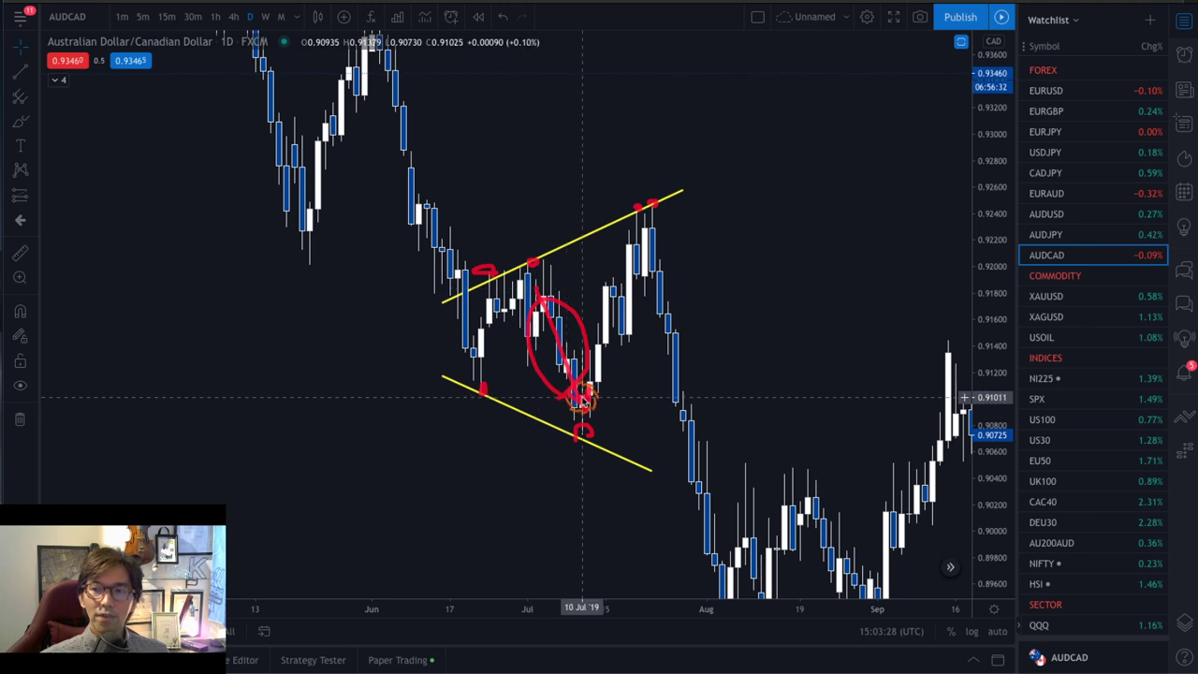
pyautogui.moveTo(582, 397)
pyautogui.mouseDown()
pyautogui.moveTo(636, 236)
pyautogui.moveTo(652, 227)
pyautogui.moveTo(706, 409)
pyautogui.moveTo(717, 396)
pyautogui.moveTo(695, 404)
pyautogui.mouseUp()
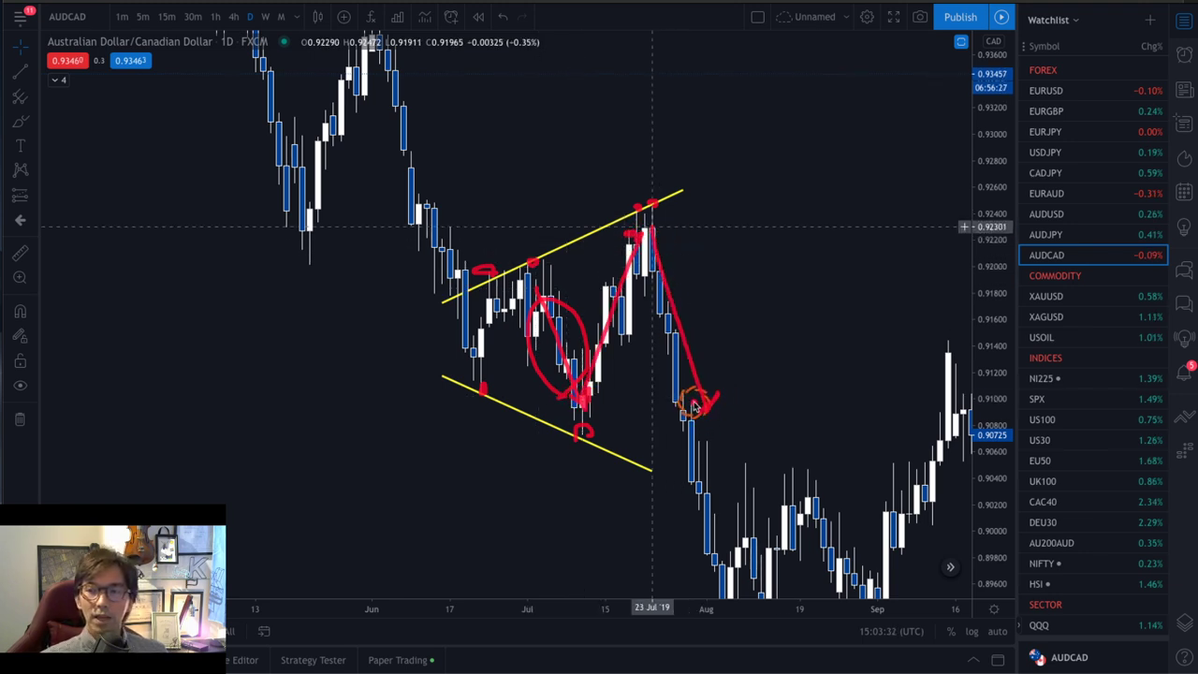
# Handwrite a red 4, a comma and a vertical stroke above the upper AUDCAD trendline, then clear the markup.
pyautogui.moveTo(568, 145); pyautogui.dragTo(600, 191)
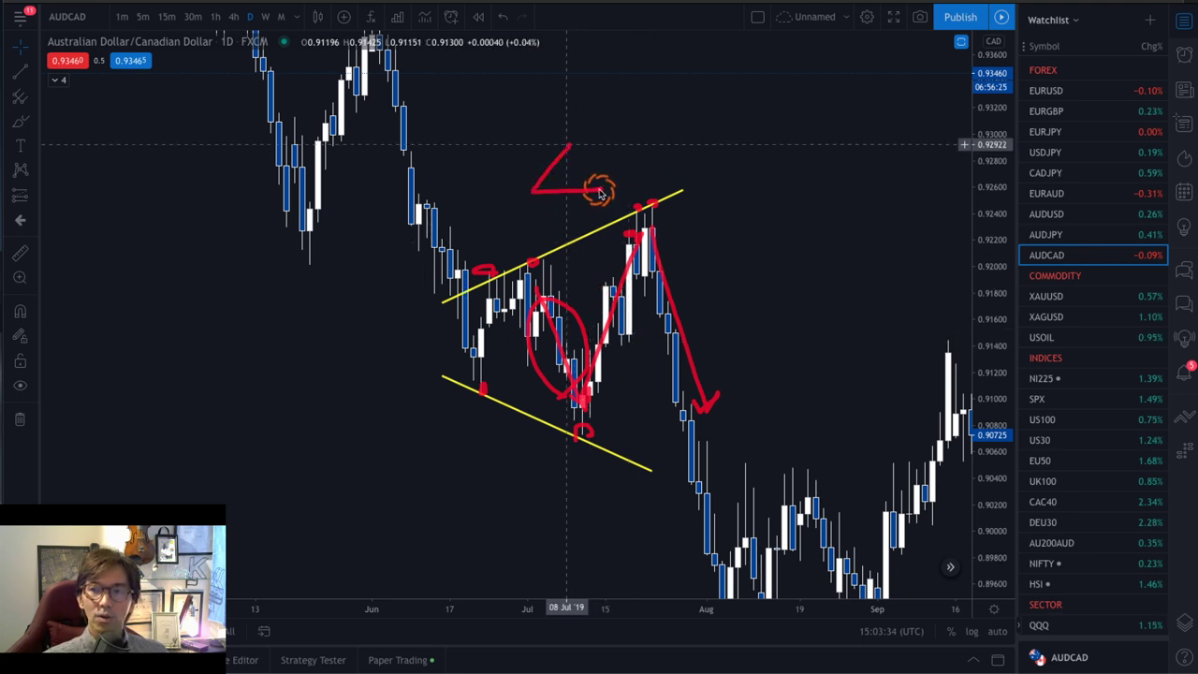
pyautogui.moveTo(570, 146); pyautogui.dragTo(573, 224)
pyautogui.click(606, 204)
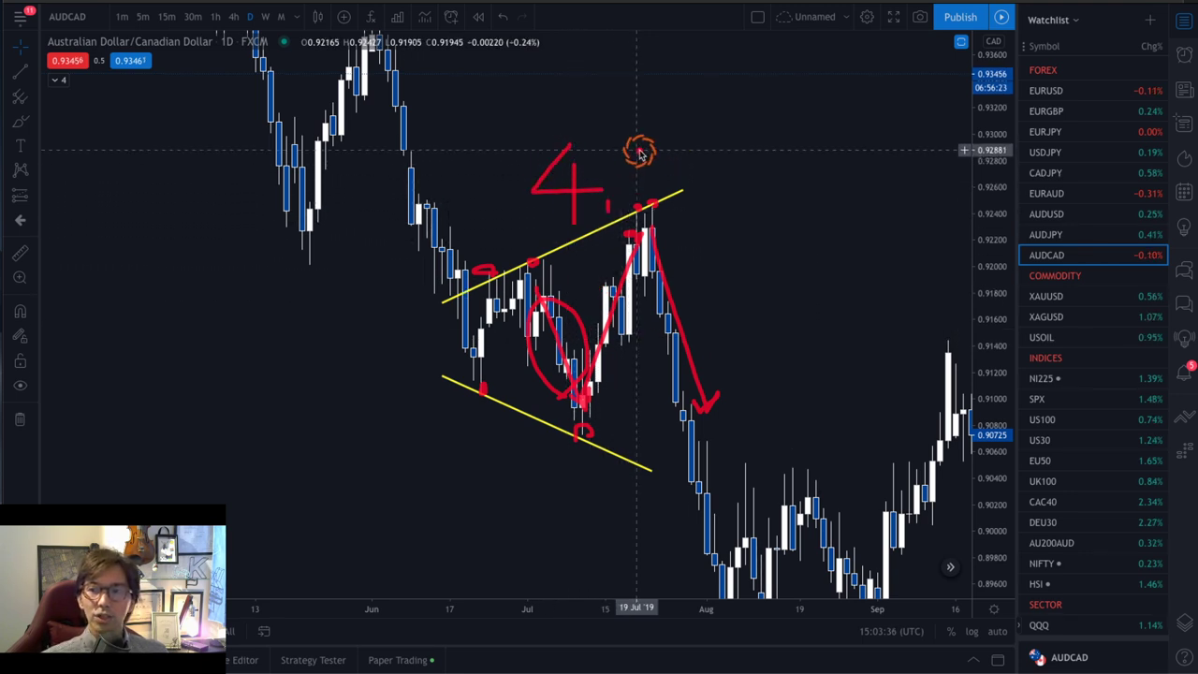
pyautogui.moveTo(640, 150); pyautogui.dragTo(640, 183)
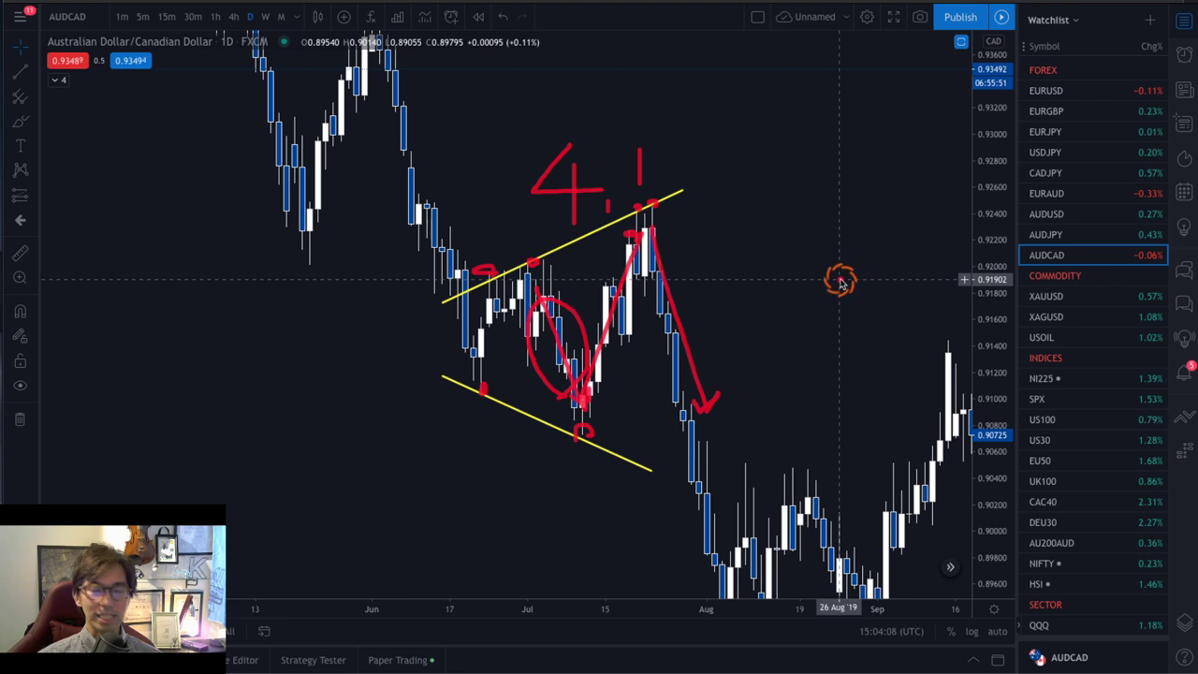
pyautogui.press('Escape')
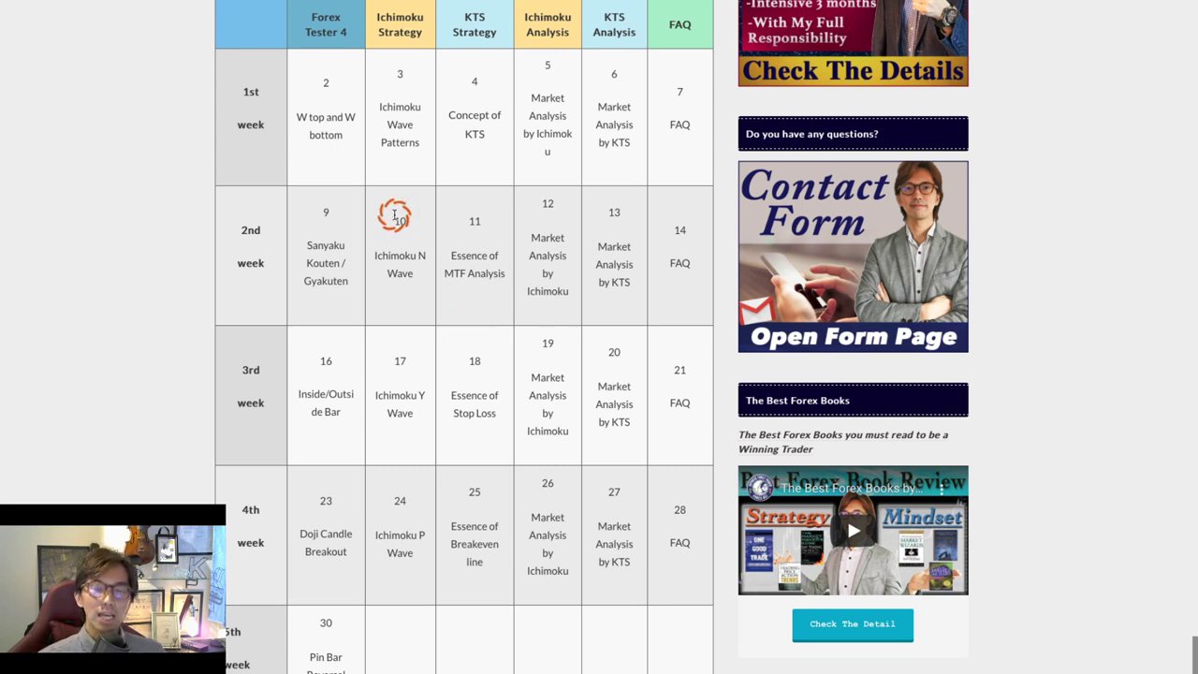
# On the November lesson schedule, highlight the Ichimoku N, Y and P Wave lessons of weeks two to four, then review the first-week lessons.
pyautogui.moveTo(395, 221); pyautogui.dragTo(415, 273)
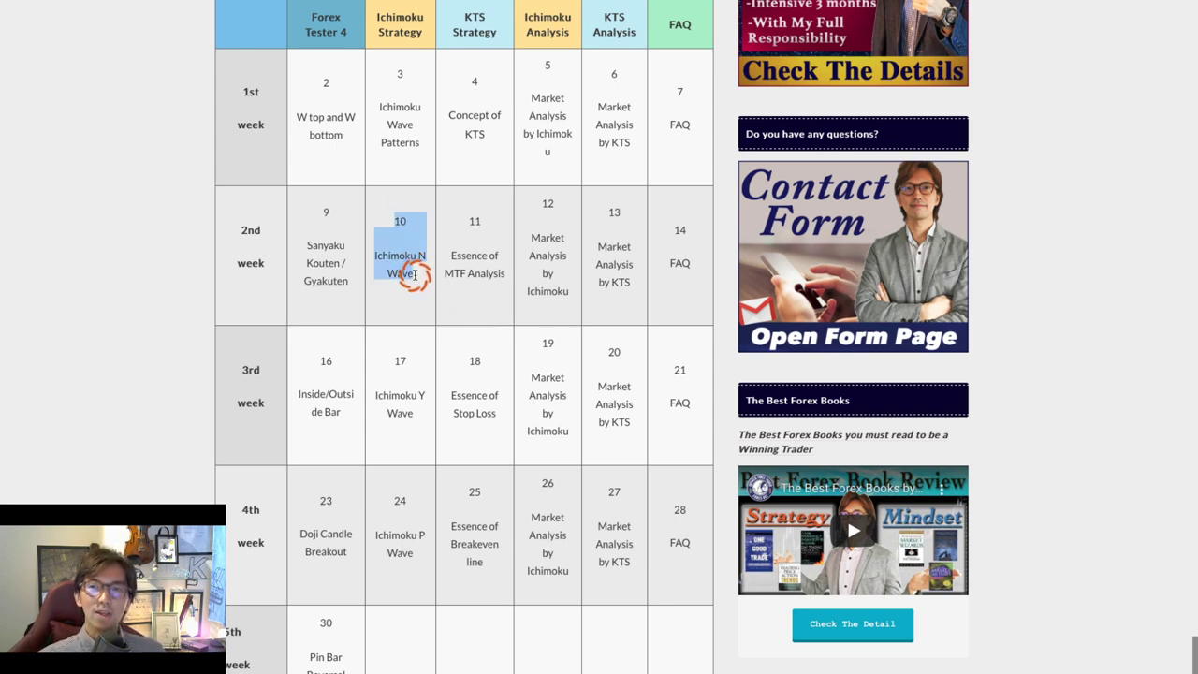
pyautogui.moveTo(397, 362); pyautogui.dragTo(423, 416)
pyautogui.click(425, 417)
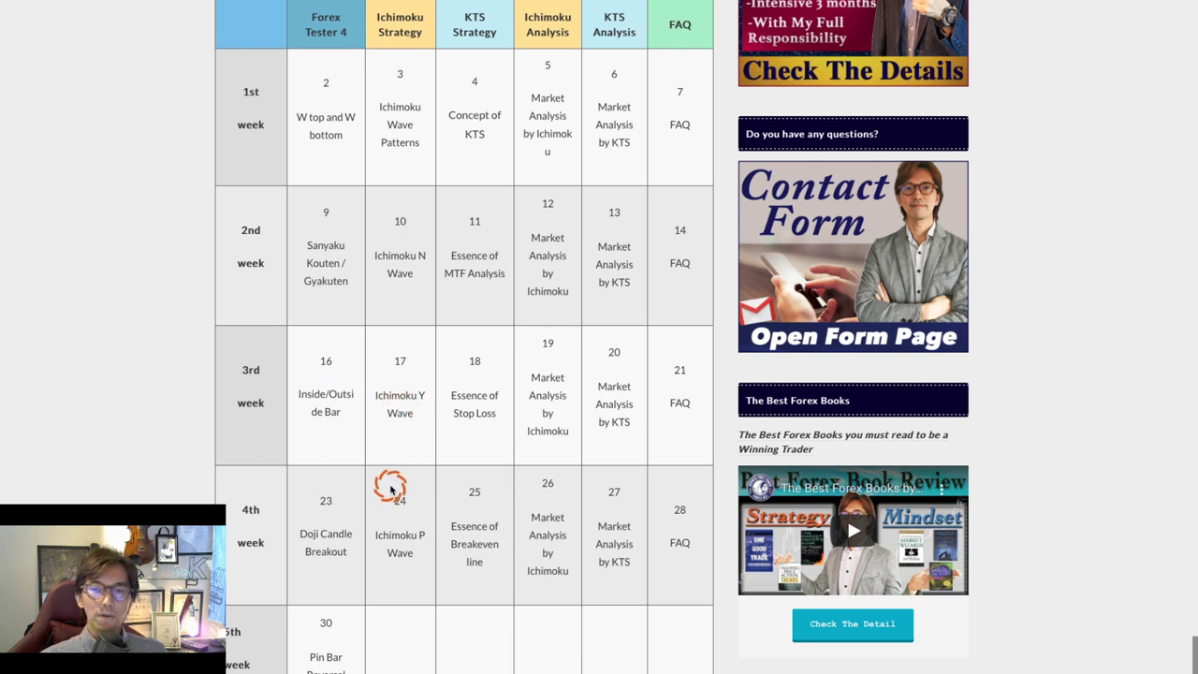
pyautogui.moveTo(391, 487); pyautogui.dragTo(421, 562)
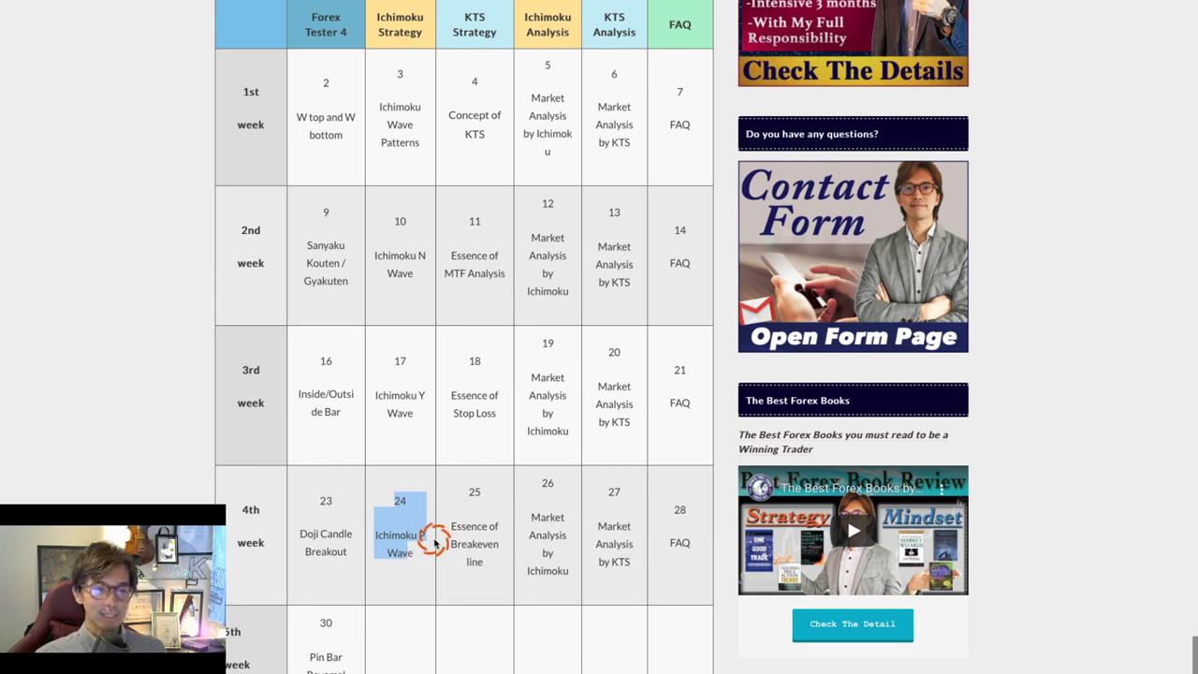
pyautogui.scroll(1, 452, 490)
pyautogui.click(452, 490)
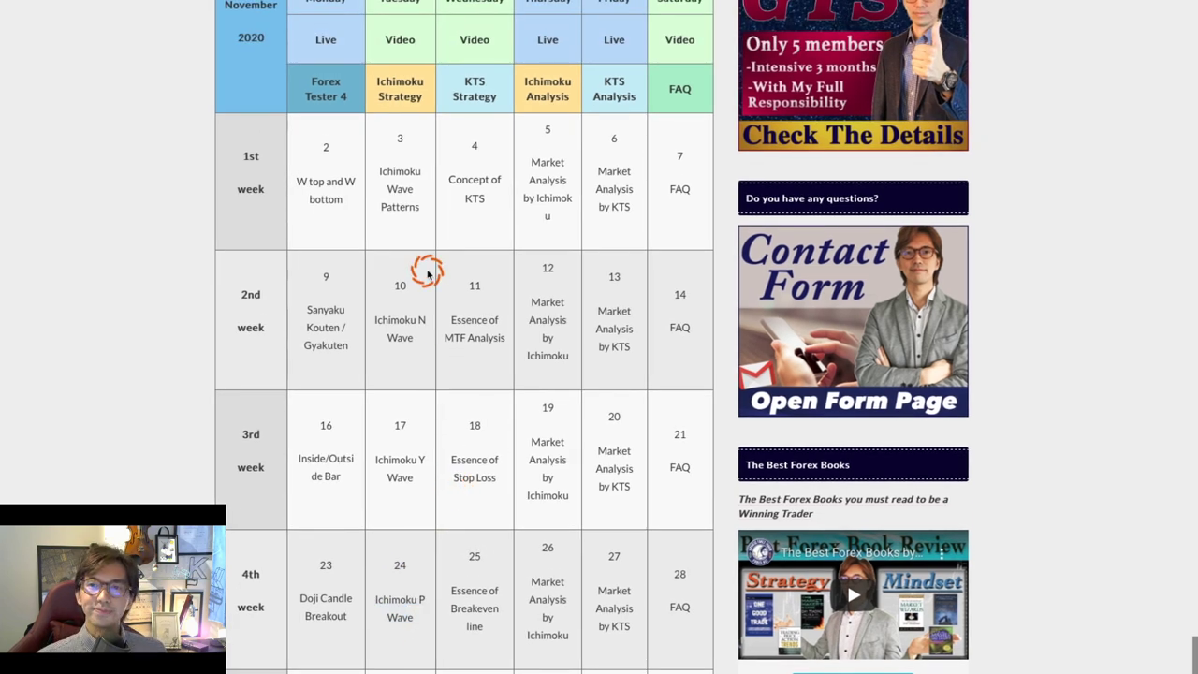
pyautogui.scroll(1, 422, 272)
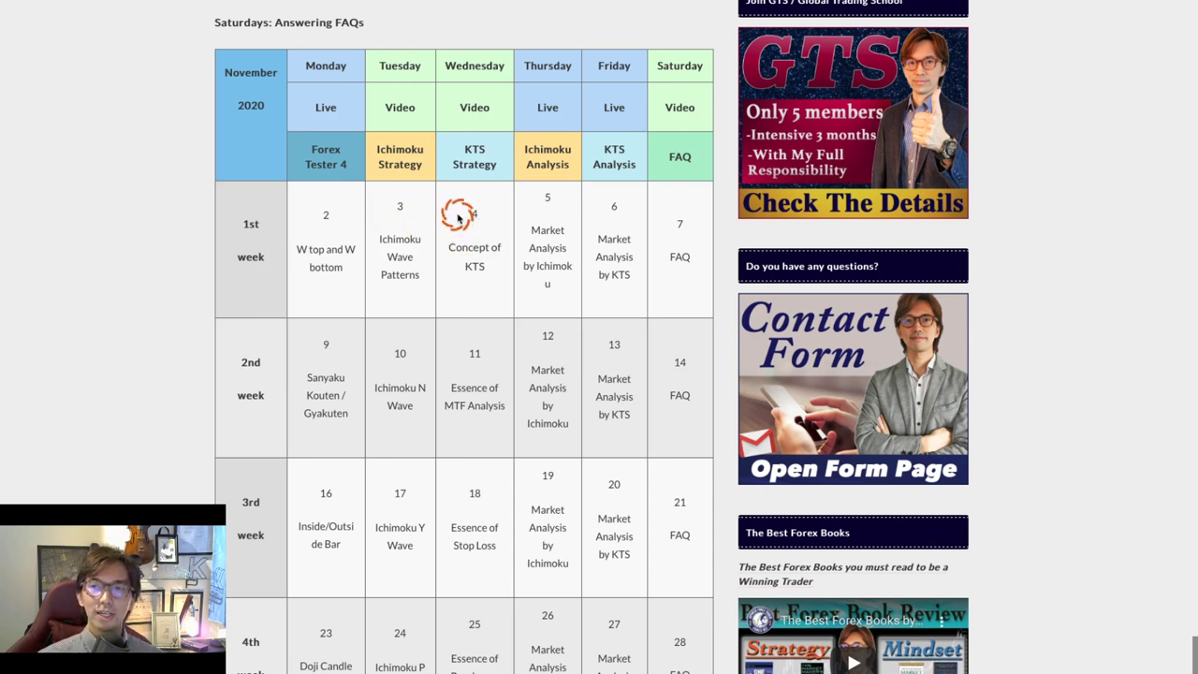
# In the November schedule, highlight the first-week Concept of KTS lesson, its KTS Strategy heading and the Thursday Market Analysis by Ichimoku lesson.
pyautogui.moveTo(455, 214); pyautogui.dragTo(492, 266)
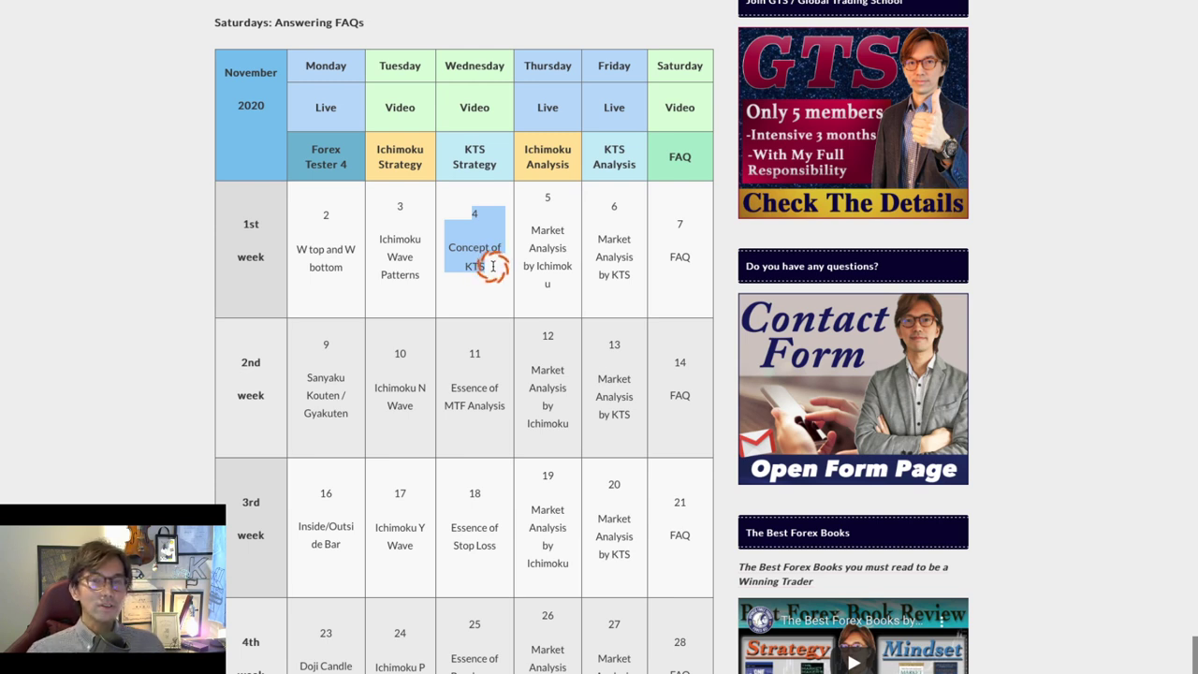
pyautogui.click(492, 266)
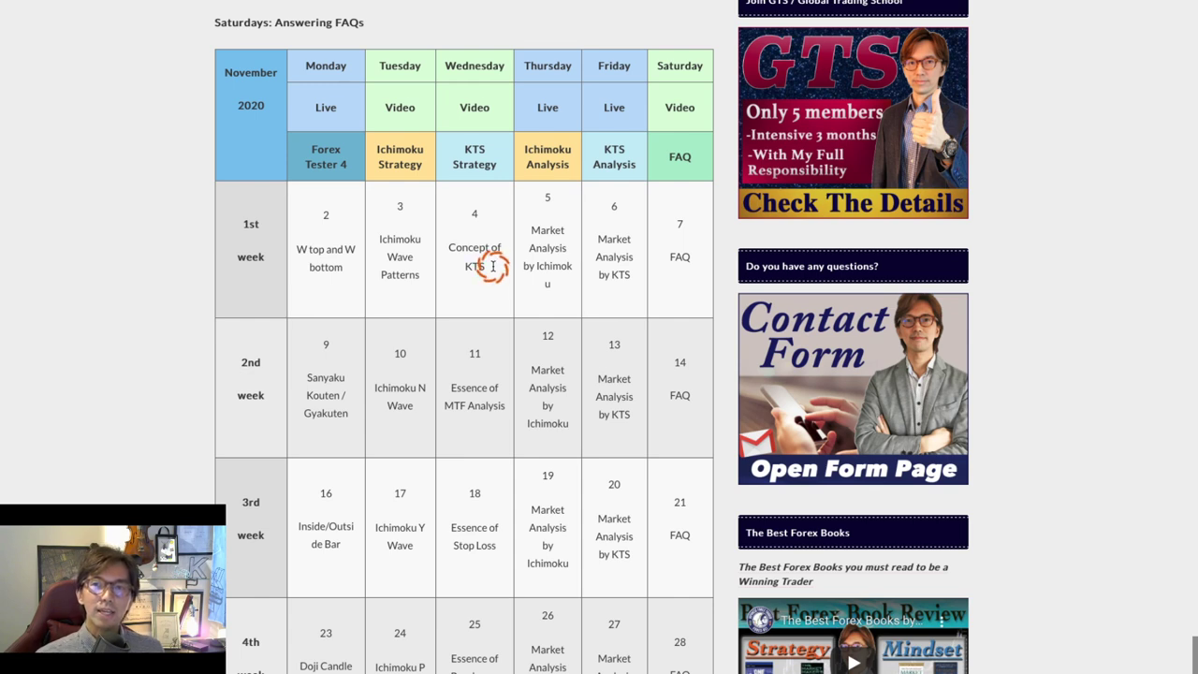
pyautogui.moveTo(459, 147); pyautogui.dragTo(499, 165)
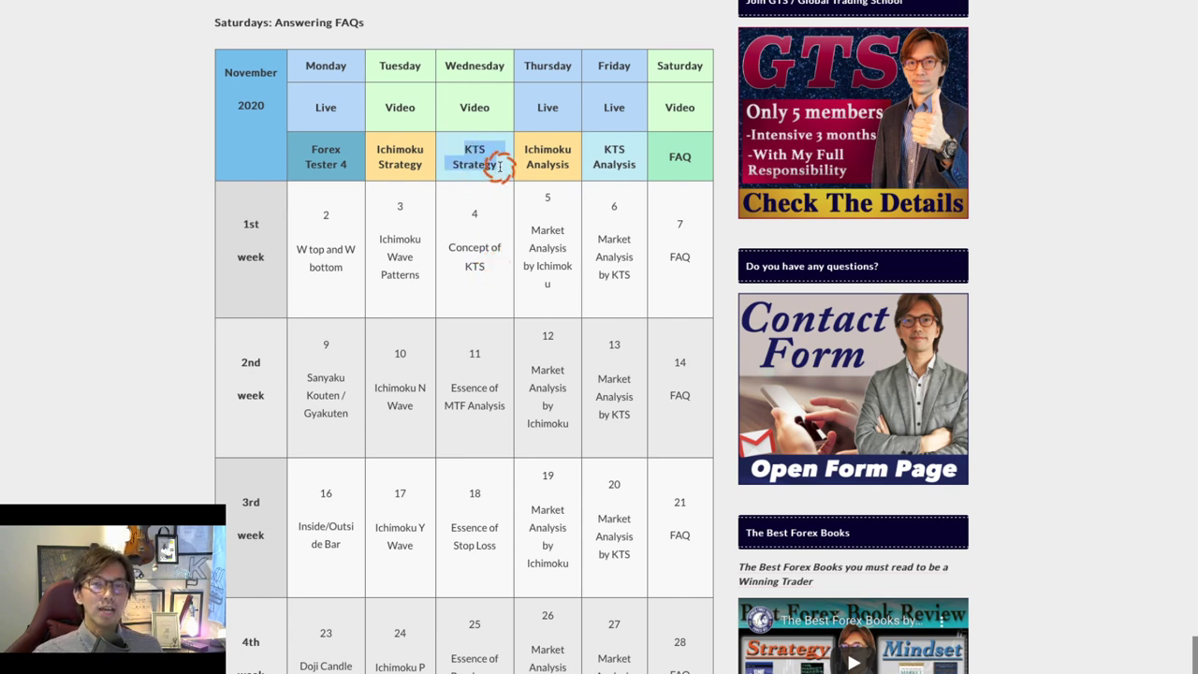
pyautogui.click(500, 165)
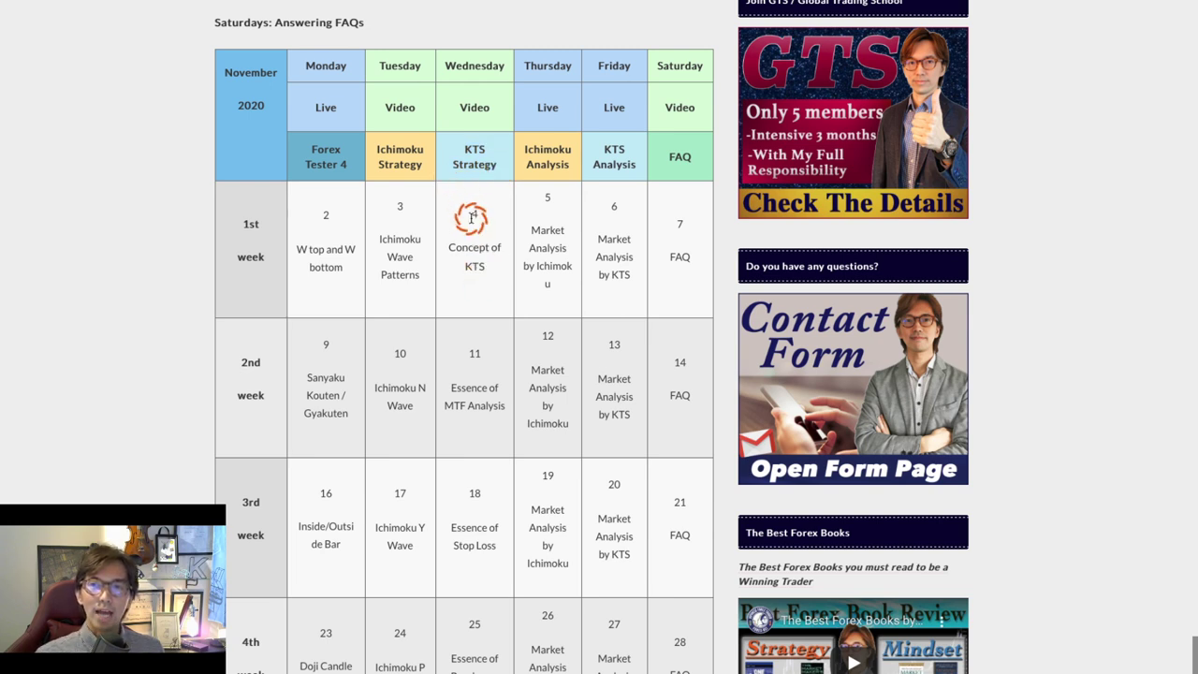
pyautogui.moveTo(471, 214); pyautogui.dragTo(495, 273)
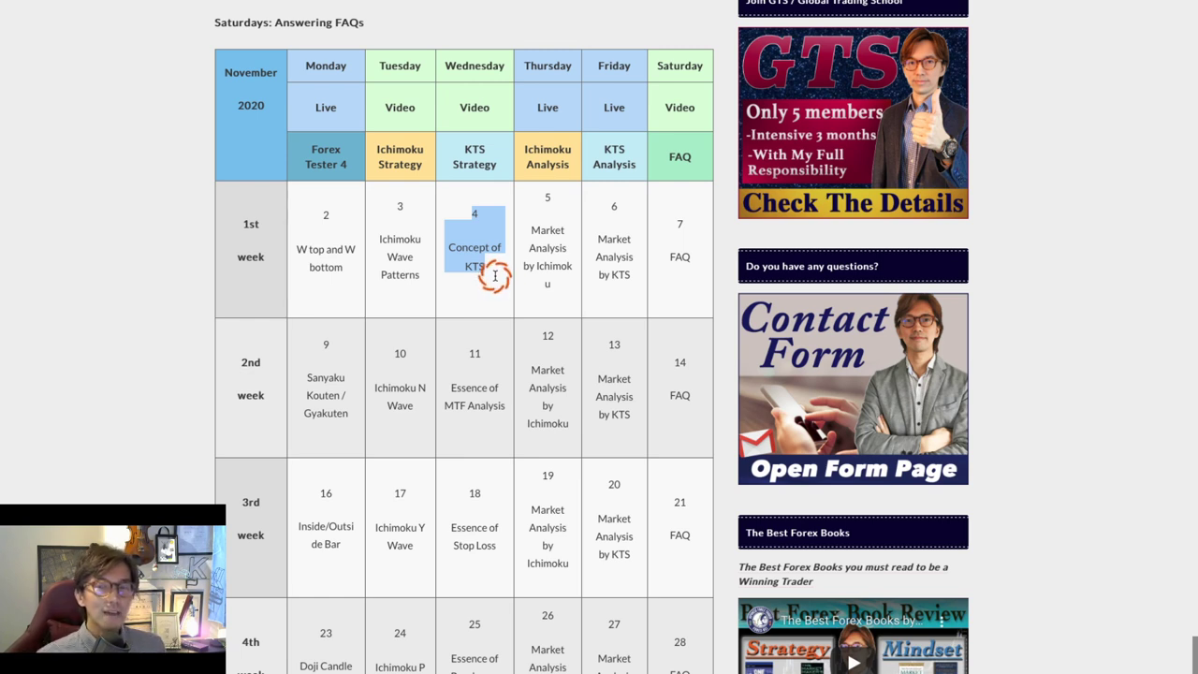
pyautogui.moveTo(530, 198); pyautogui.dragTo(551, 239)
pyautogui.click(557, 256)
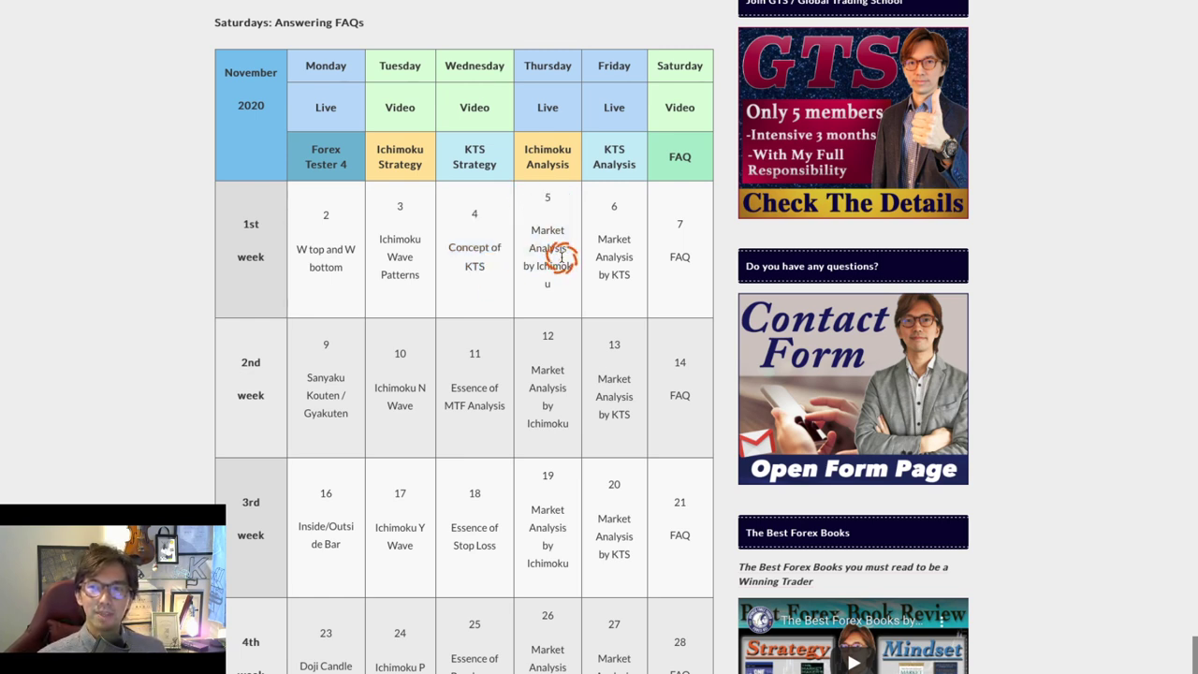
pyautogui.click(374, 193)
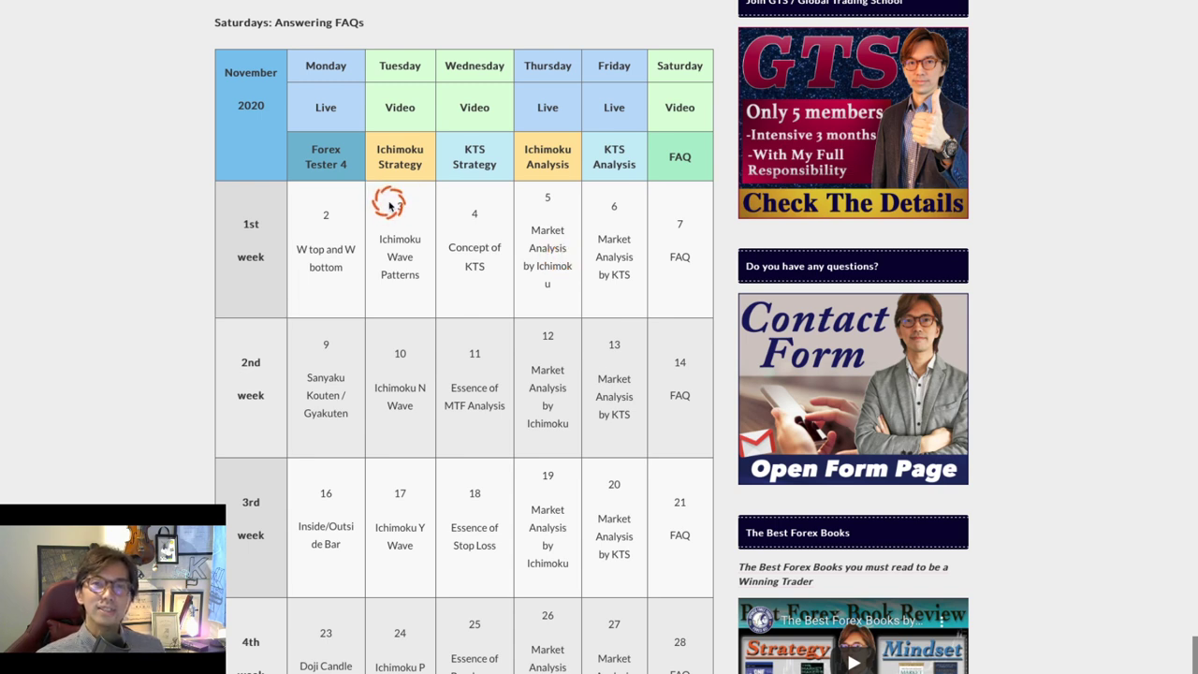